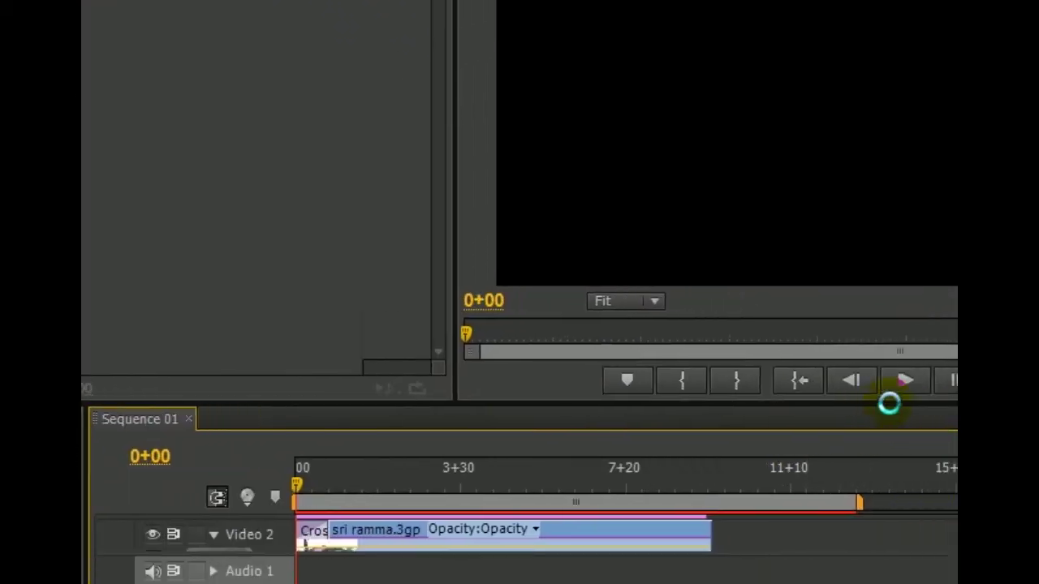
Preview the finished title sequence twice, rewinding the playhead to the start each time
click(728, 380)
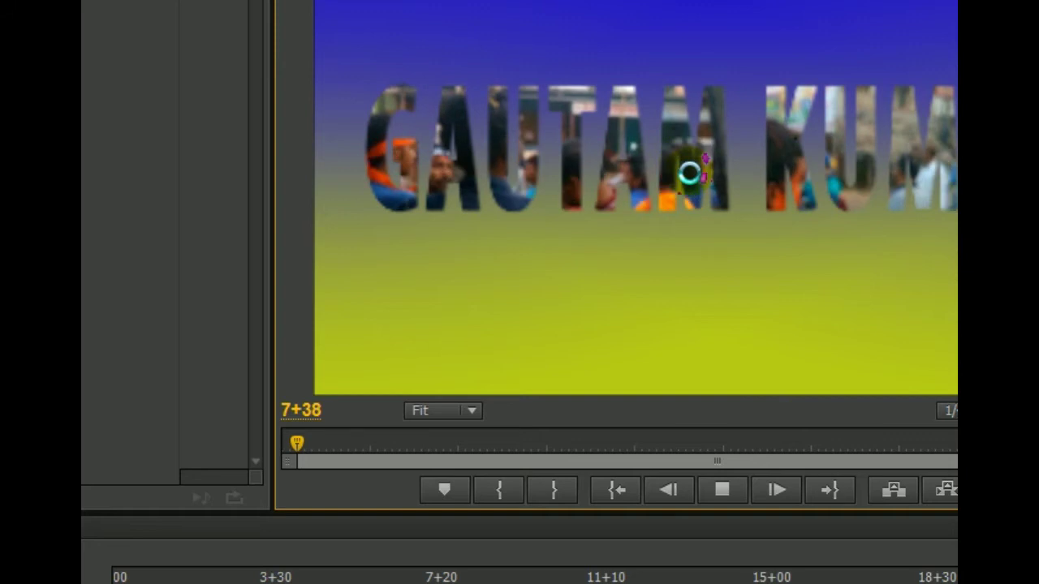
click(720, 433)
drag(493, 436, 162, 425)
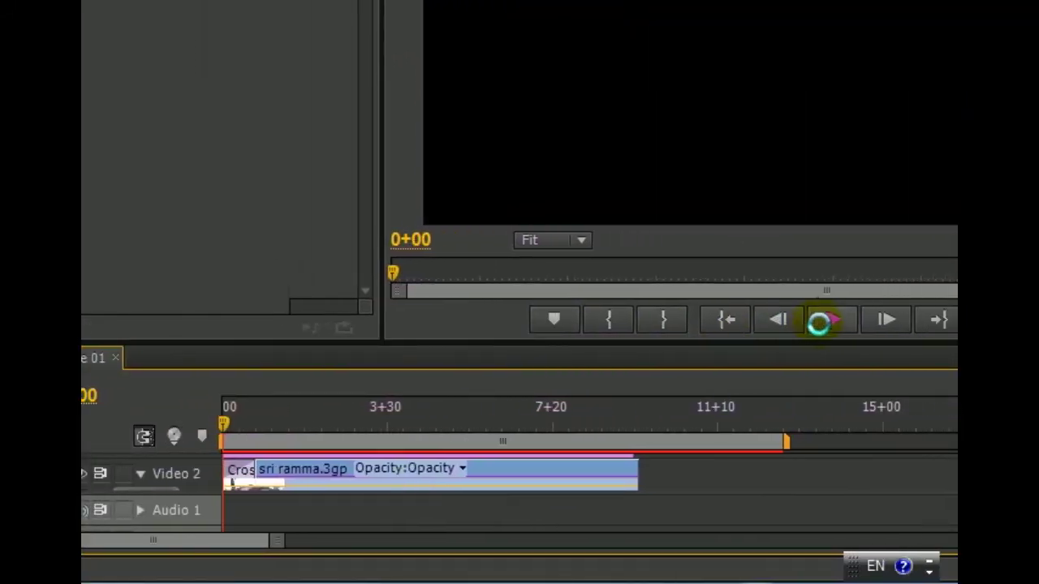
click(726, 320)
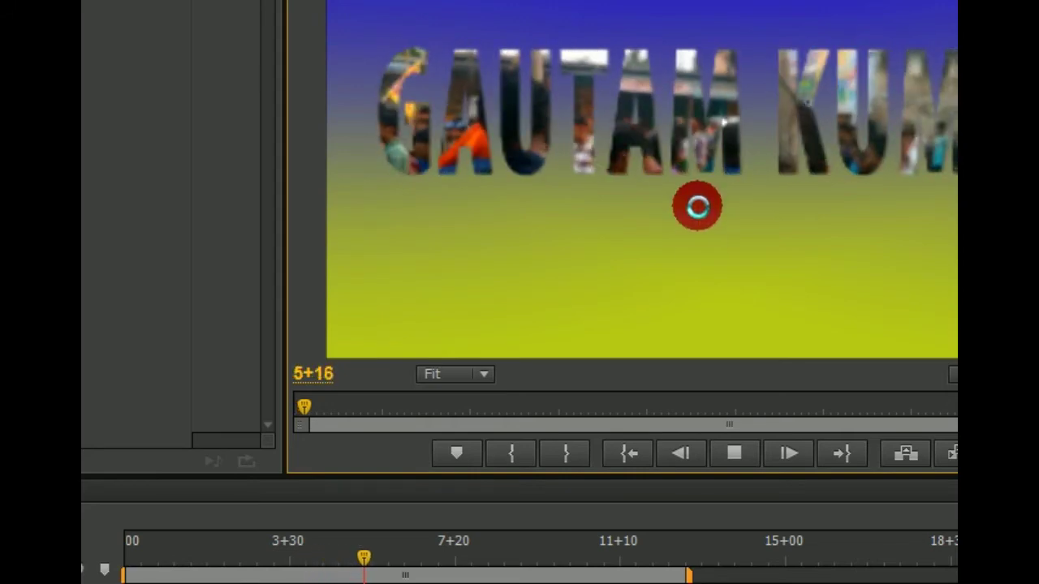
click(734, 453)
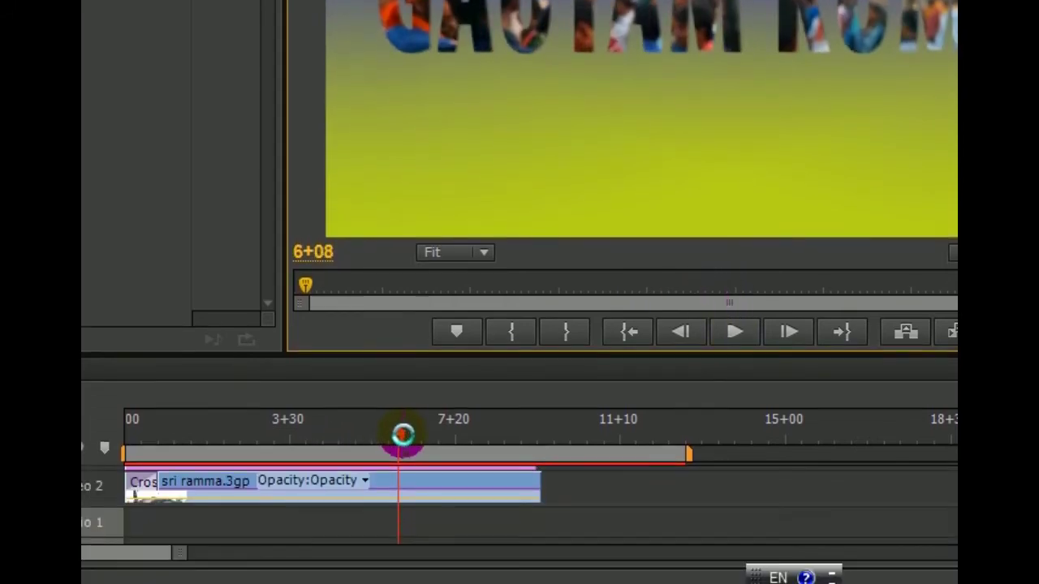
drag(392, 436, 123, 436)
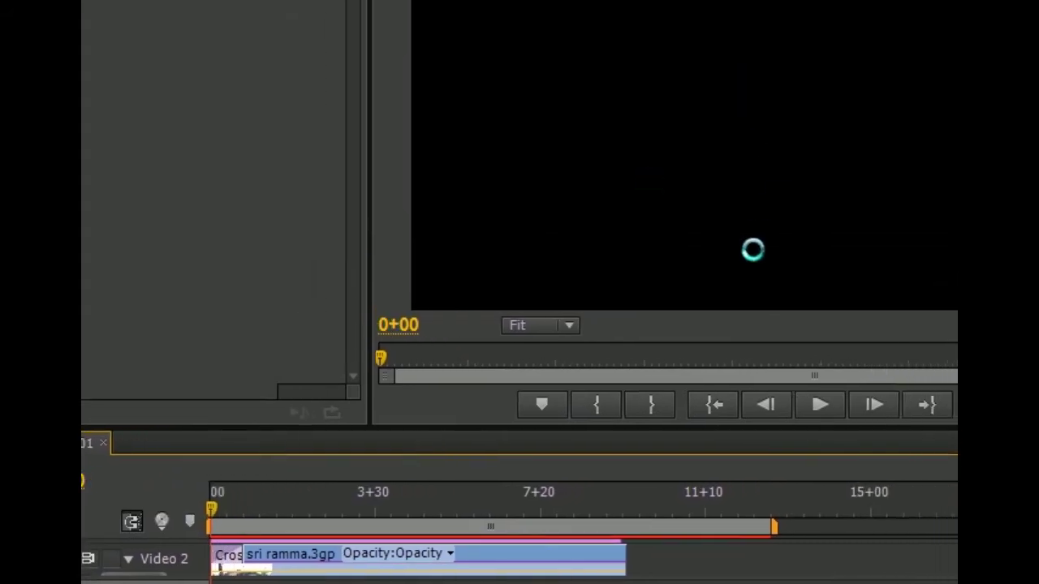
click(917, 331)
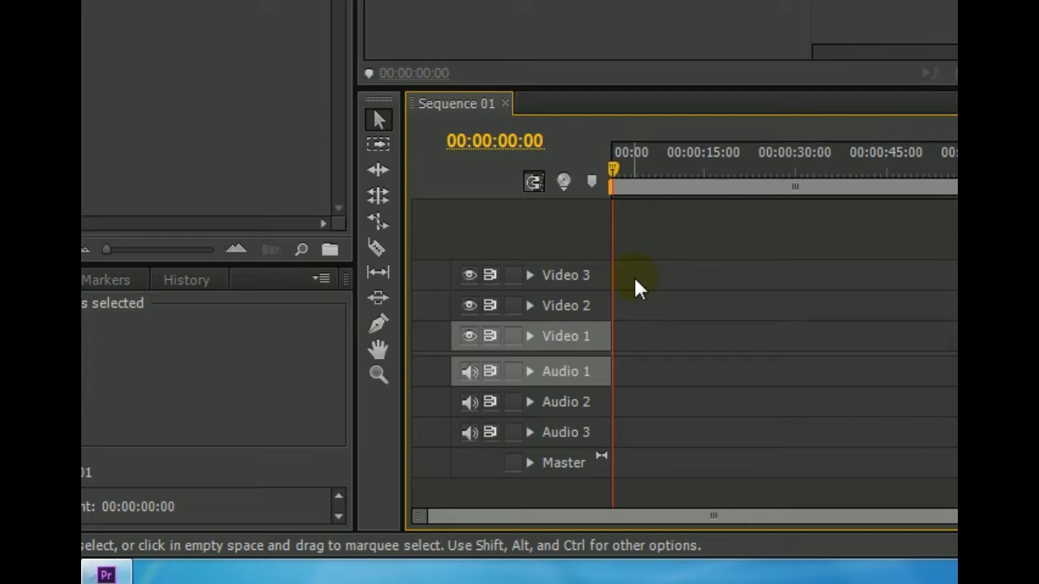
click(567, 280)
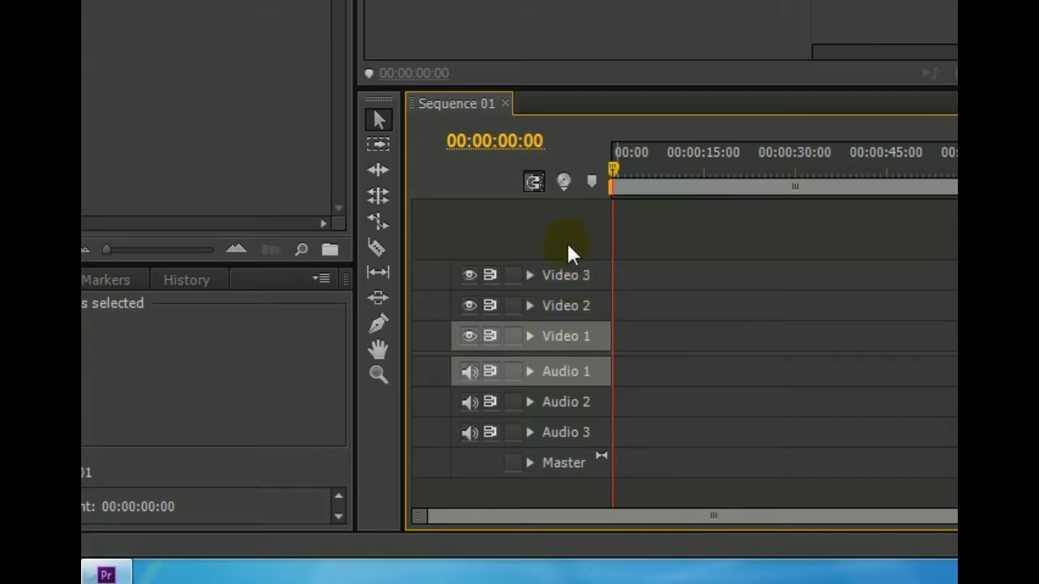
click(630, 184)
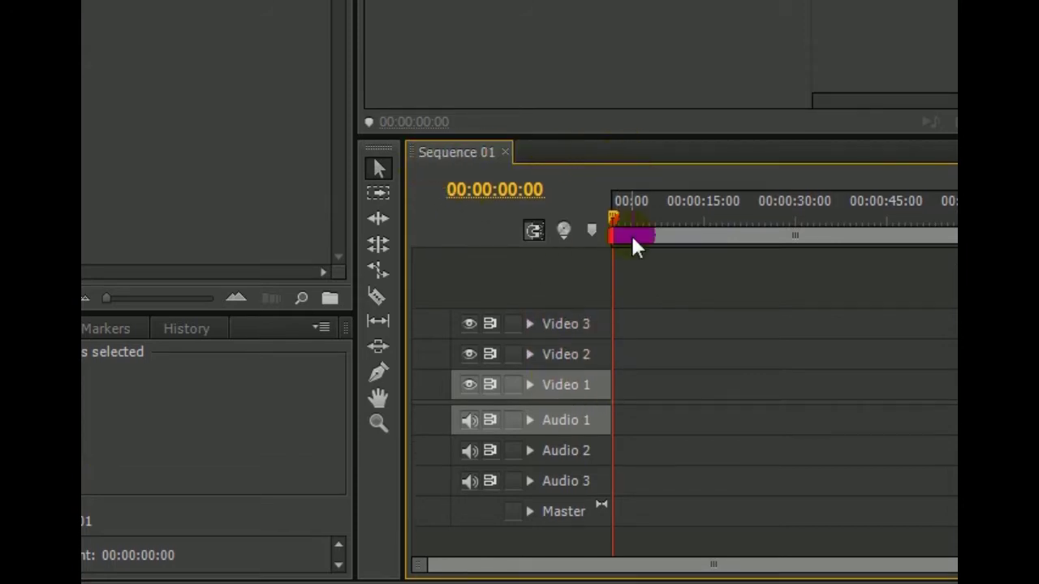
right_click(563, 278)
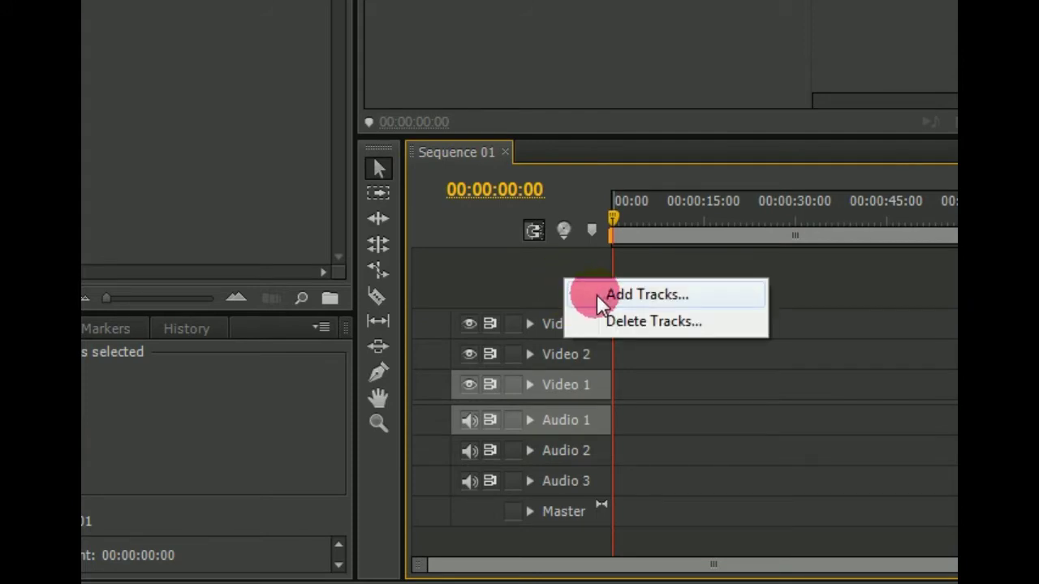
click(537, 277)
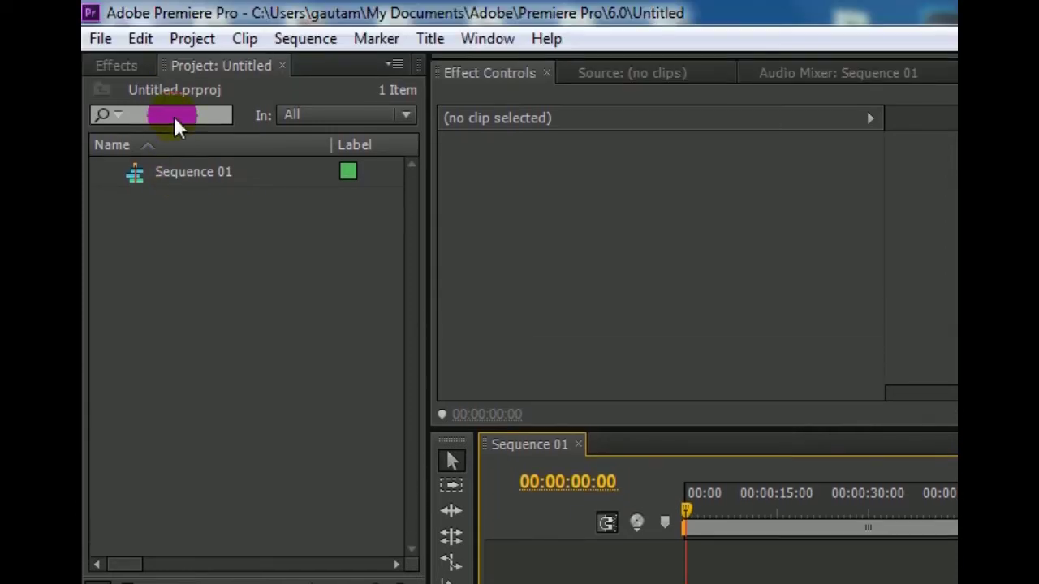
Import sri ramma.3gp from the Desktop's sriram folder through File > Import
click(98, 45)
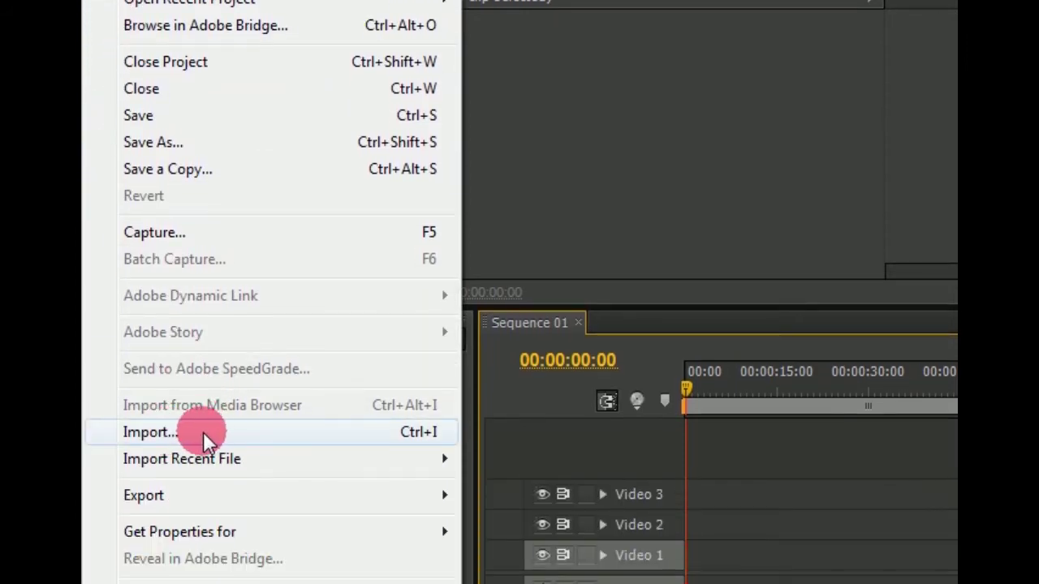
click(203, 432)
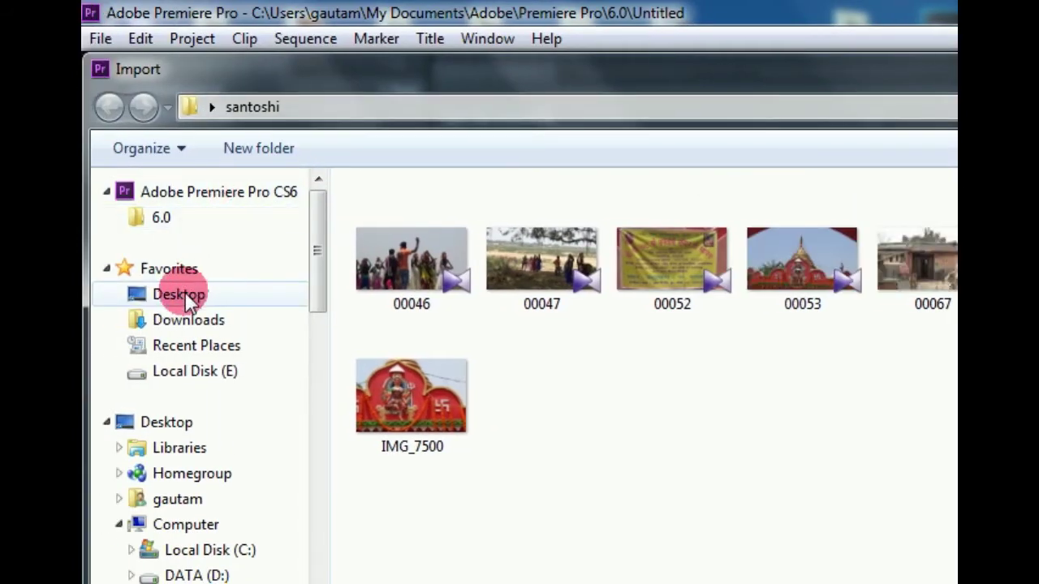
click(184, 291)
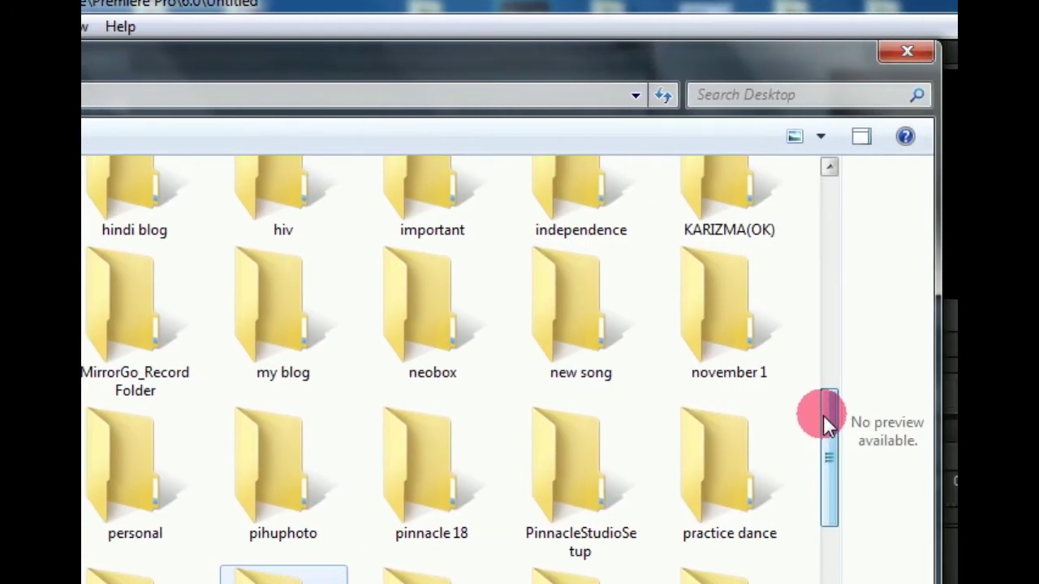
drag(828, 424, 825, 487)
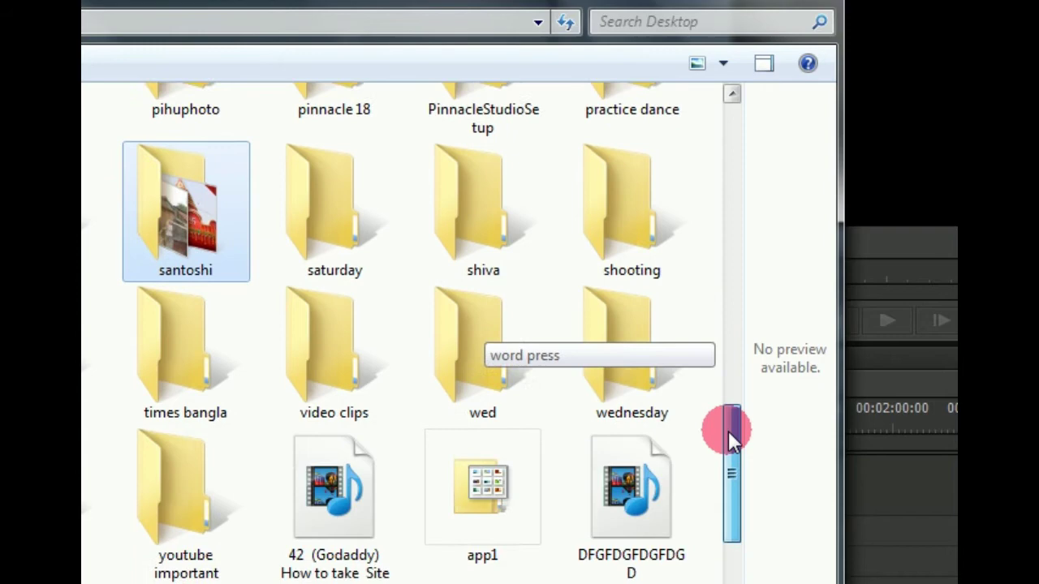
drag(726, 438, 731, 487)
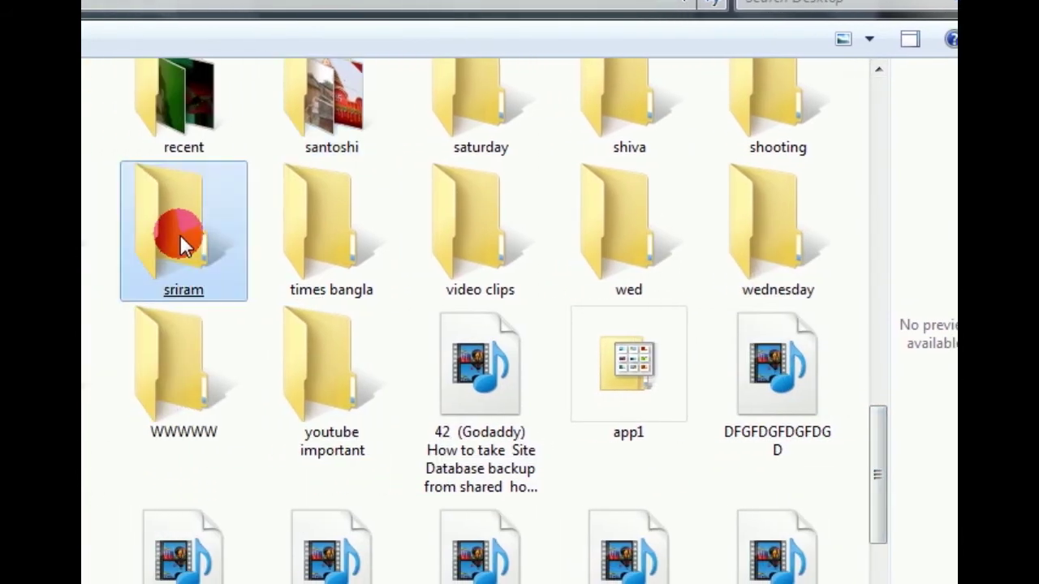
double_click(181, 237)
click(250, 201)
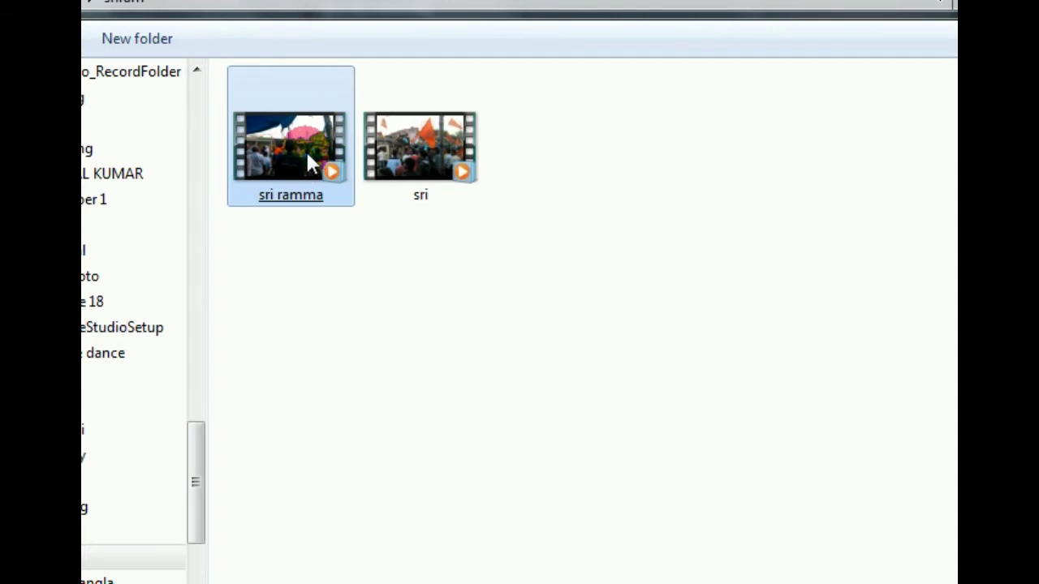
double_click(318, 159)
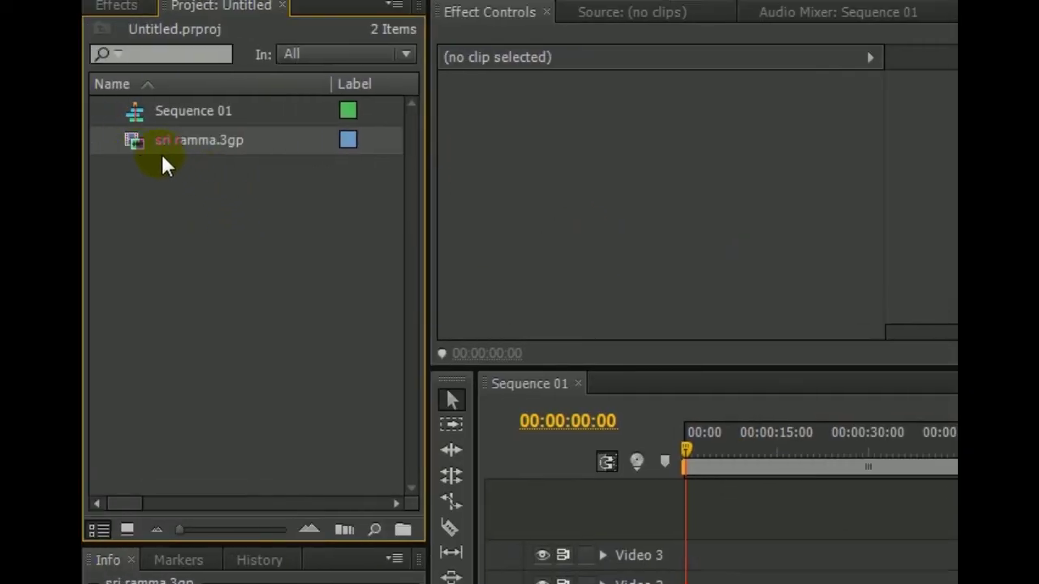
Drop sri ramma.3gp at the sequence start and accept 'Change sequence settings' in the mismatch warning
mouse_move(249, 156)
mouse_move(136, 156)
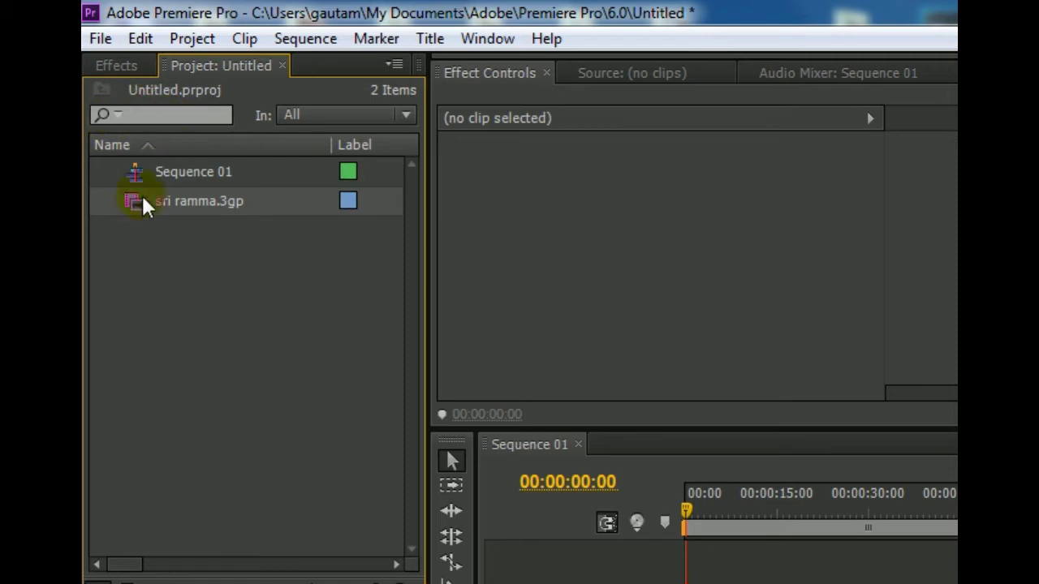
mouse_move(185, 210)
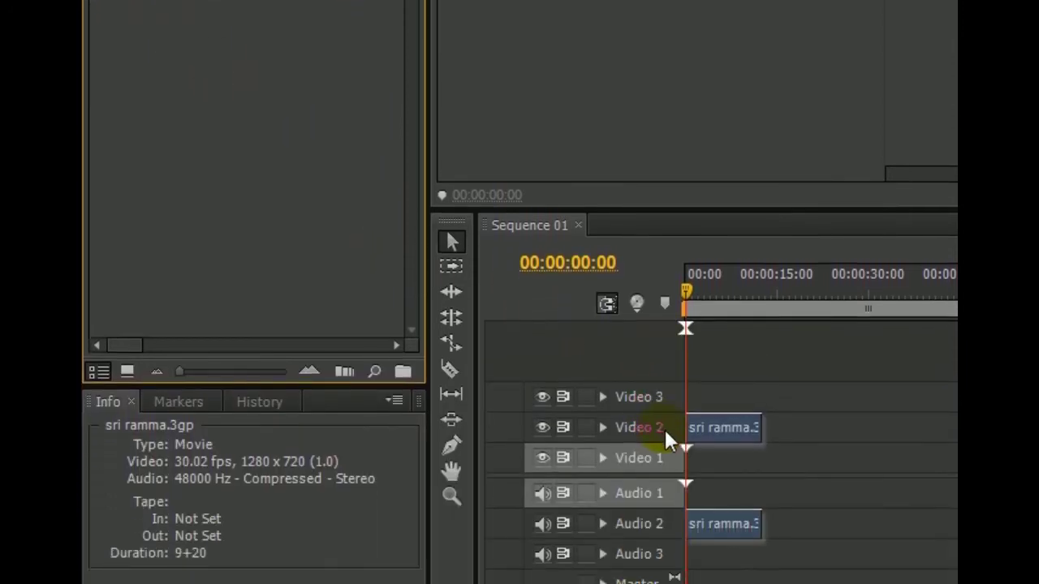
drag(666, 433, 689, 434)
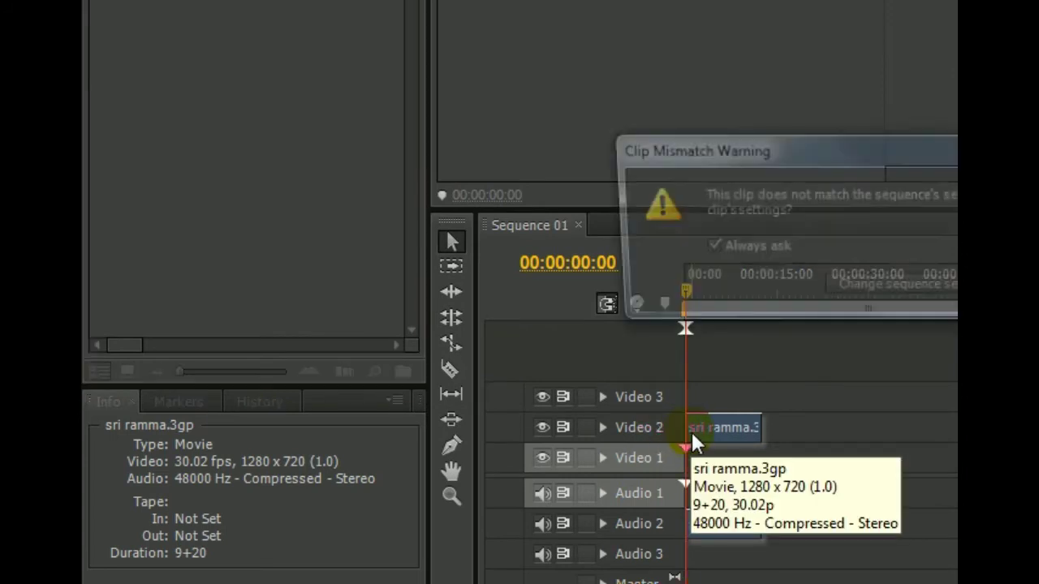
click(559, 175)
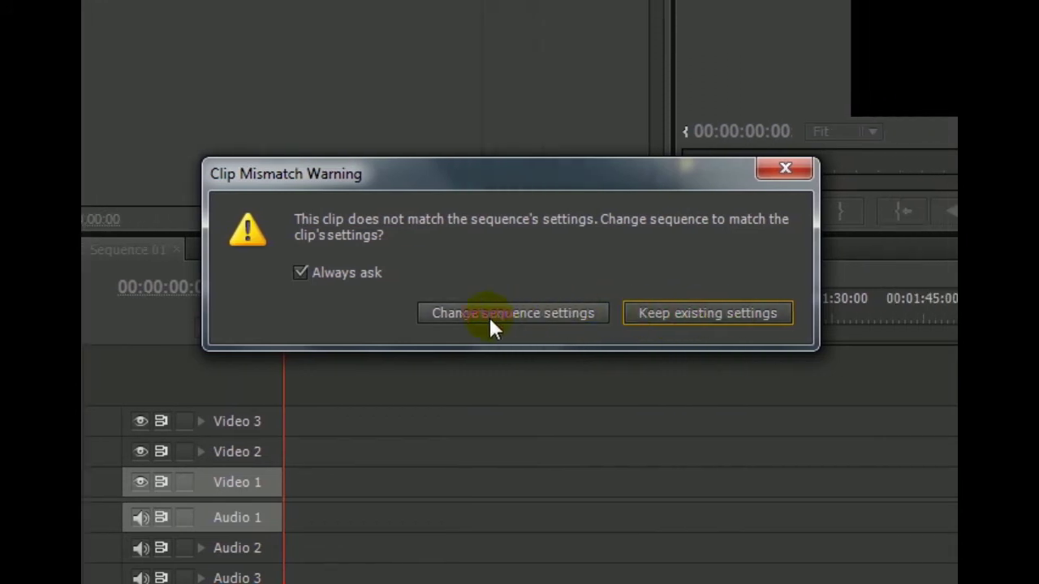
click(545, 315)
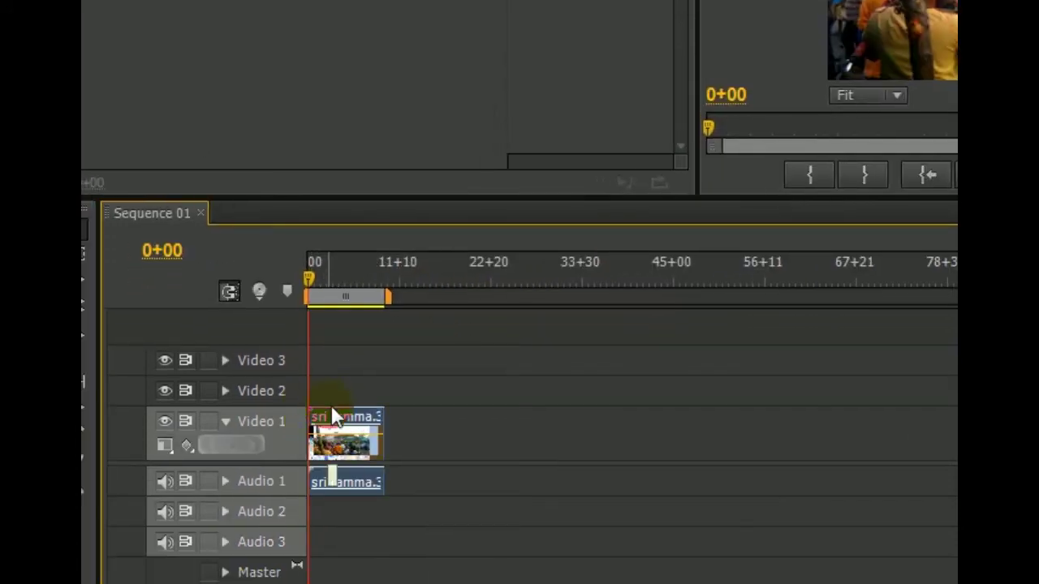
Drag the sri ramma video from Video 1 up to Video 2, then expand the Video 1 track
click(336, 417)
drag(337, 417, 331, 386)
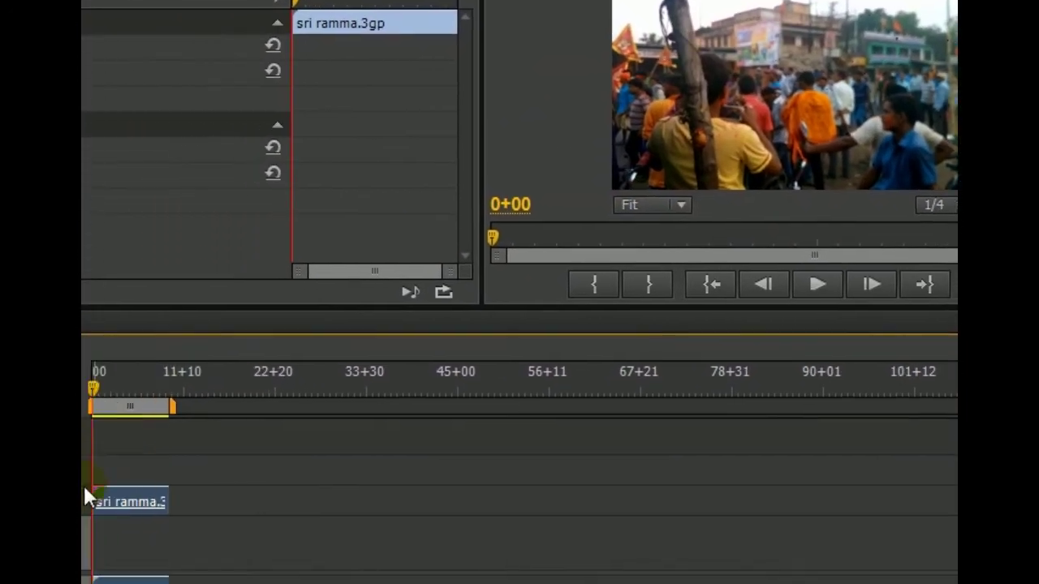
click(304, 428)
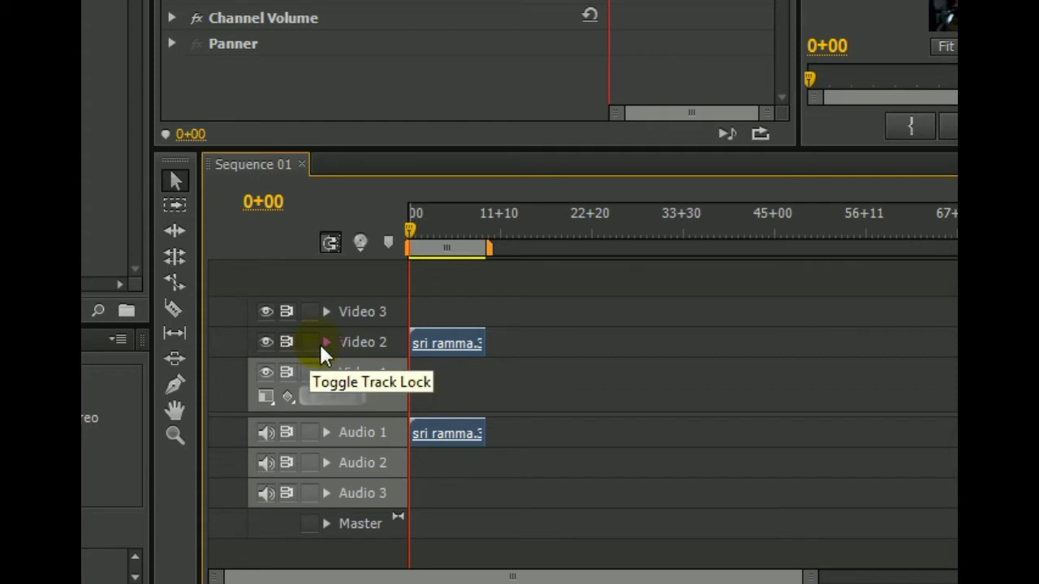
Lock Video 2, delete the clip's audio from Audio 1, then unlock Video 2
click(313, 343)
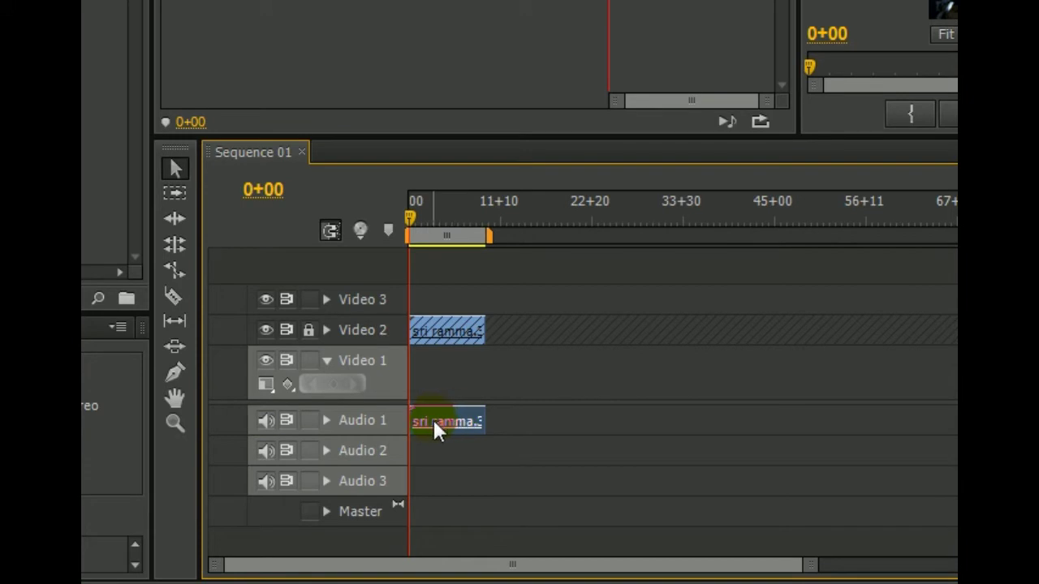
right_click(433, 421)
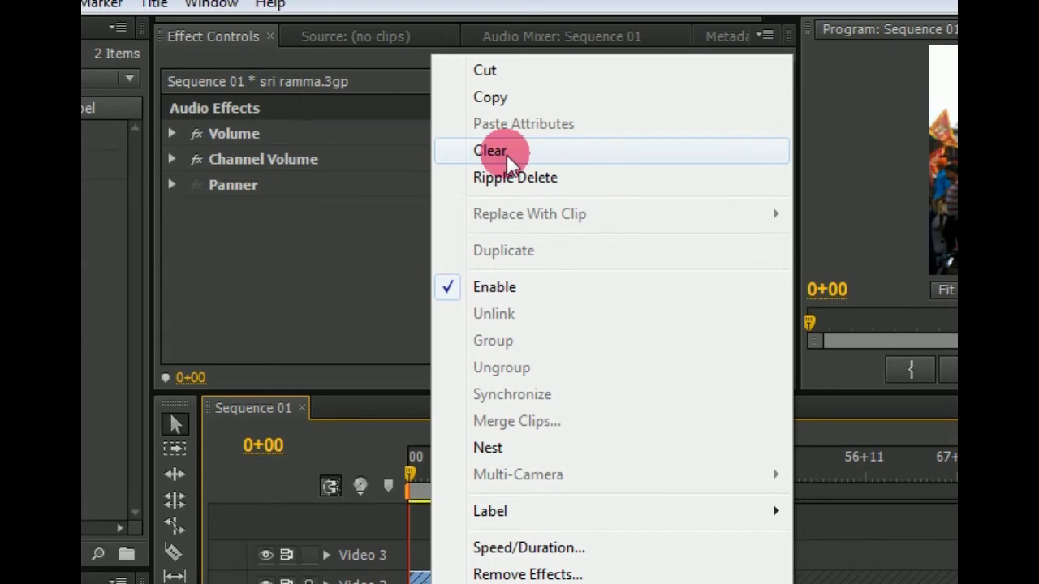
click(507, 154)
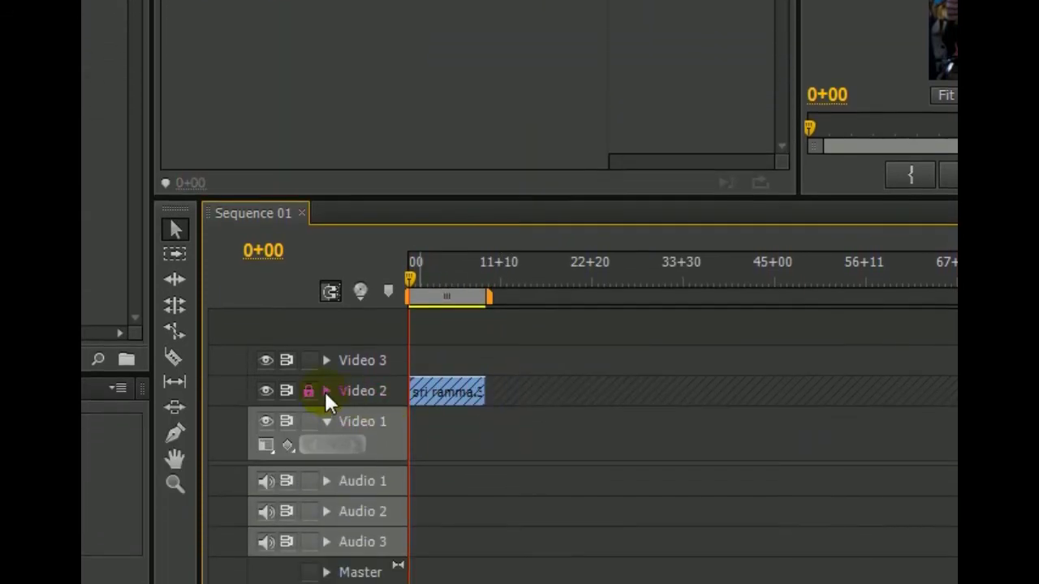
click(310, 391)
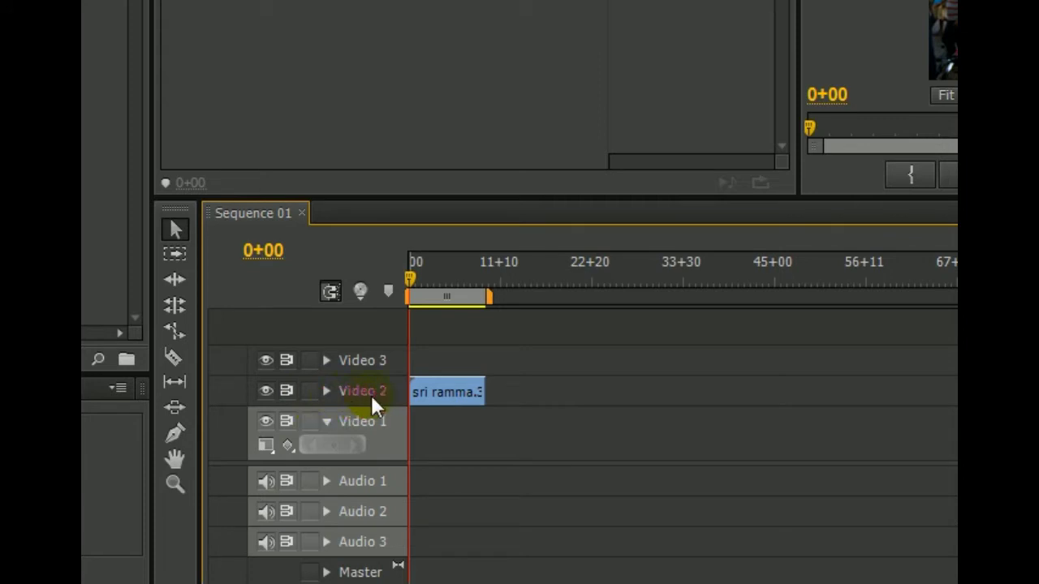
Expand the Video 2 track to show thumbnails and select the footage clip
click(429, 391)
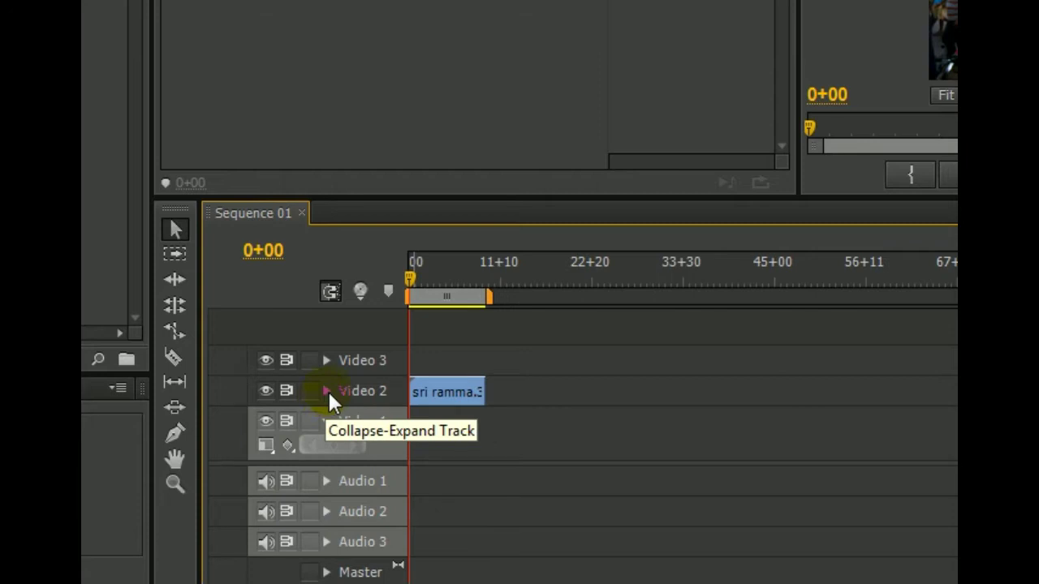
click(328, 392)
click(430, 371)
click(466, 364)
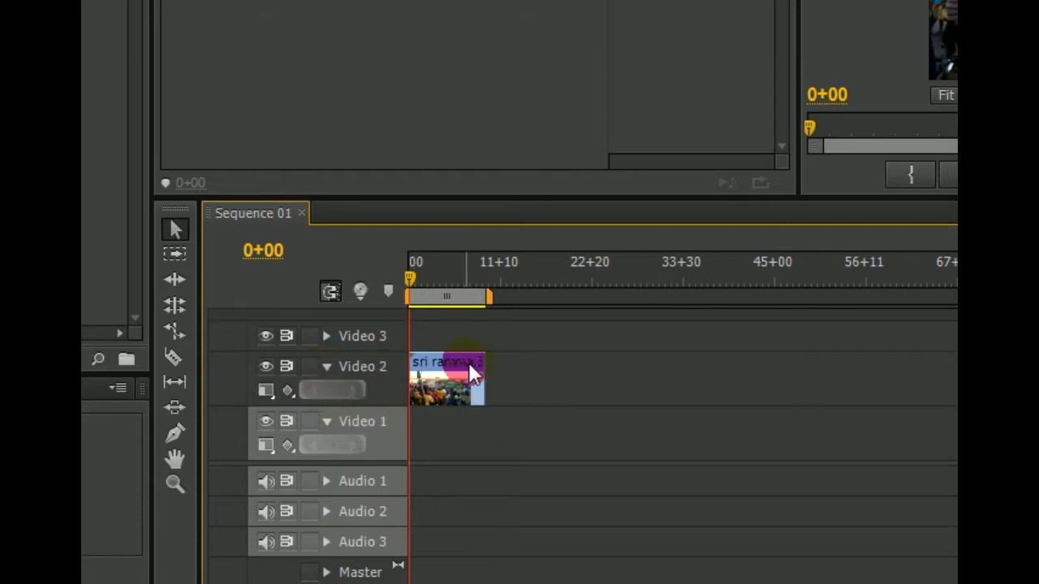
click(424, 371)
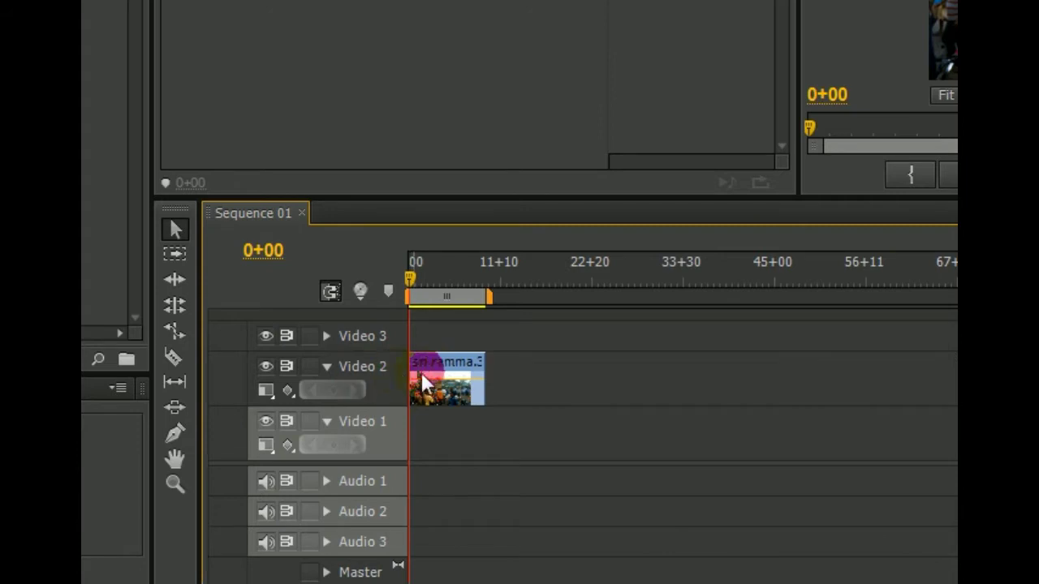
click(463, 371)
click(441, 376)
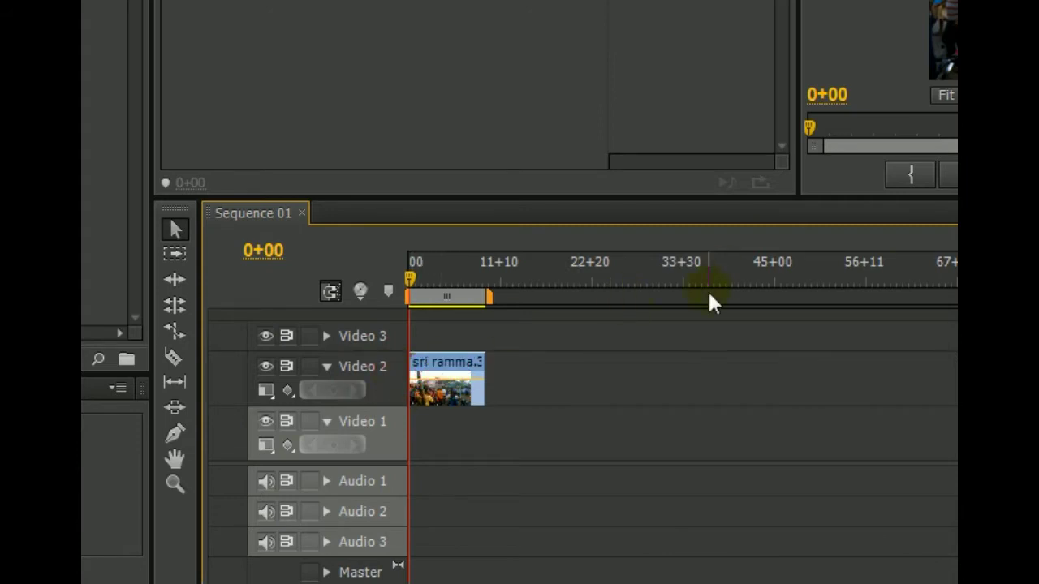
Play the sequence in the Program Monitor and stop at 1+38
click(745, 175)
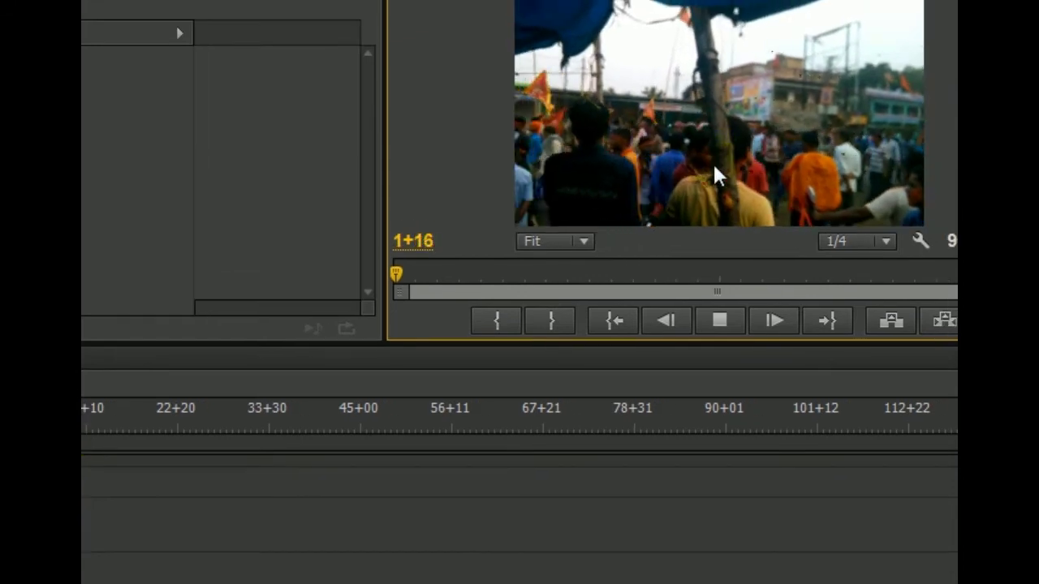
click(712, 319)
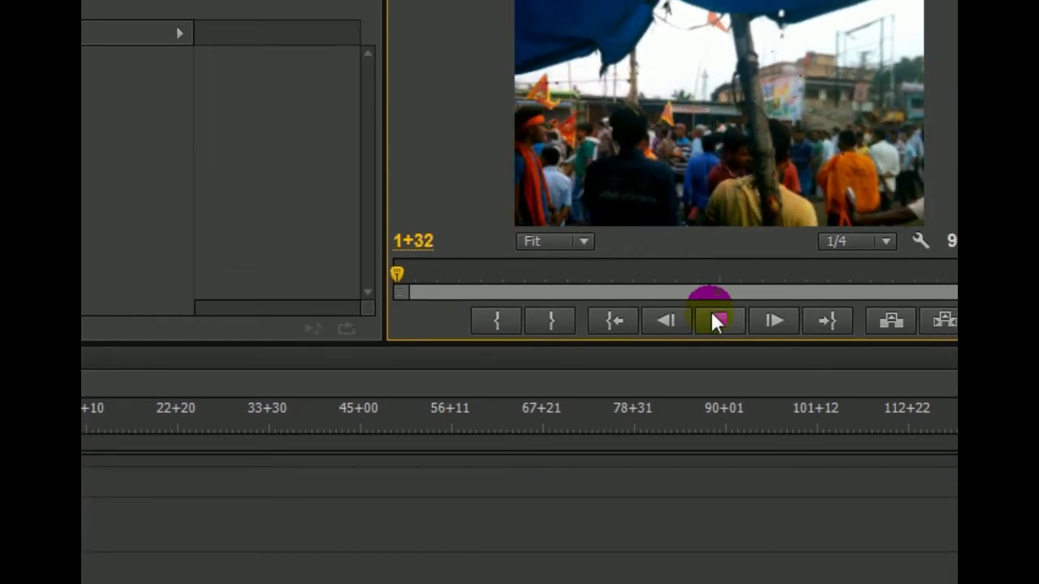
click(250, 420)
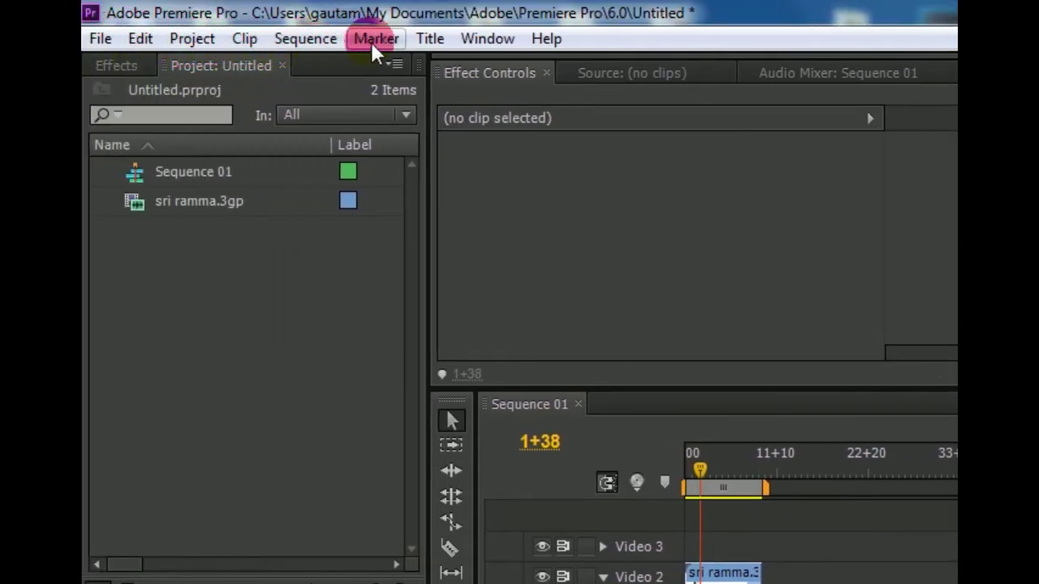
Create a Default Still title named 'raja' at 1280x720
click(436, 40)
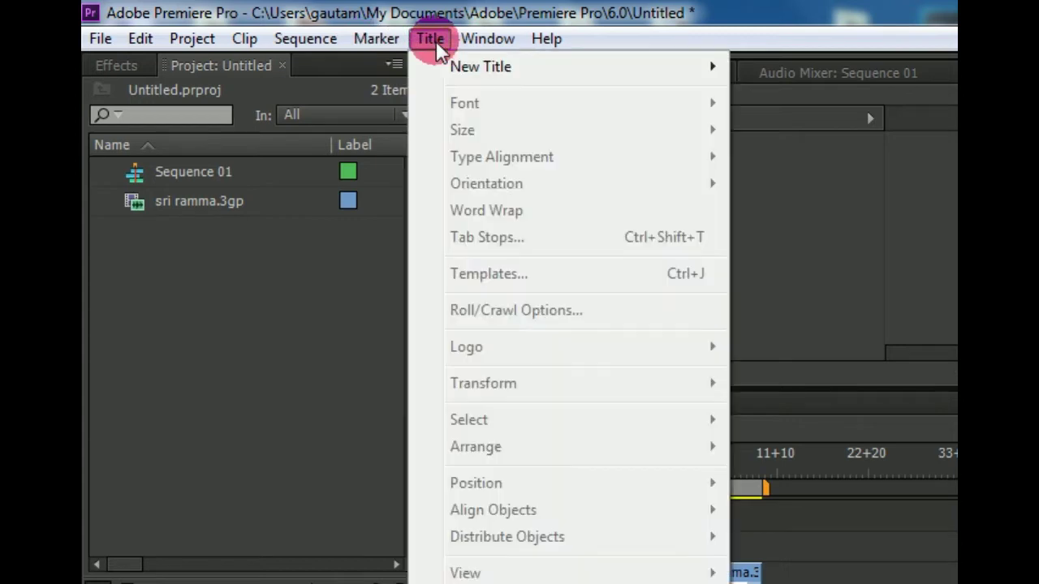
mouse_move(456, 66)
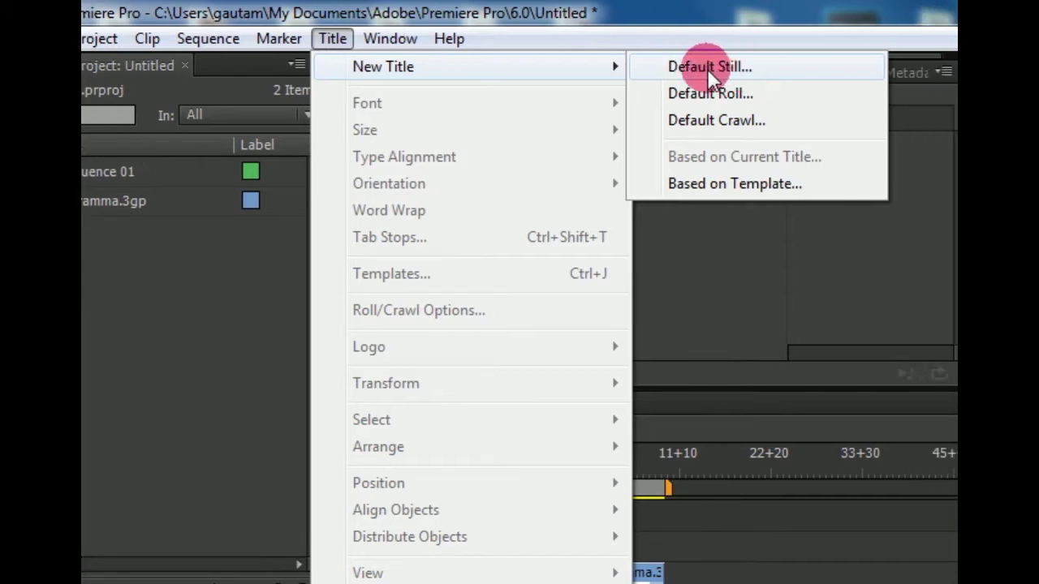
click(731, 64)
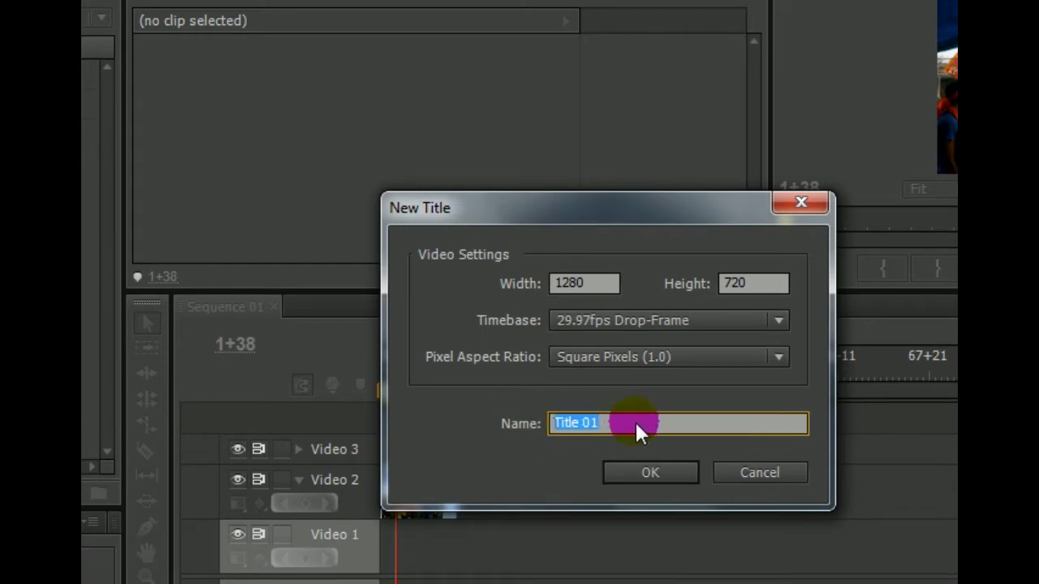
text(raja)
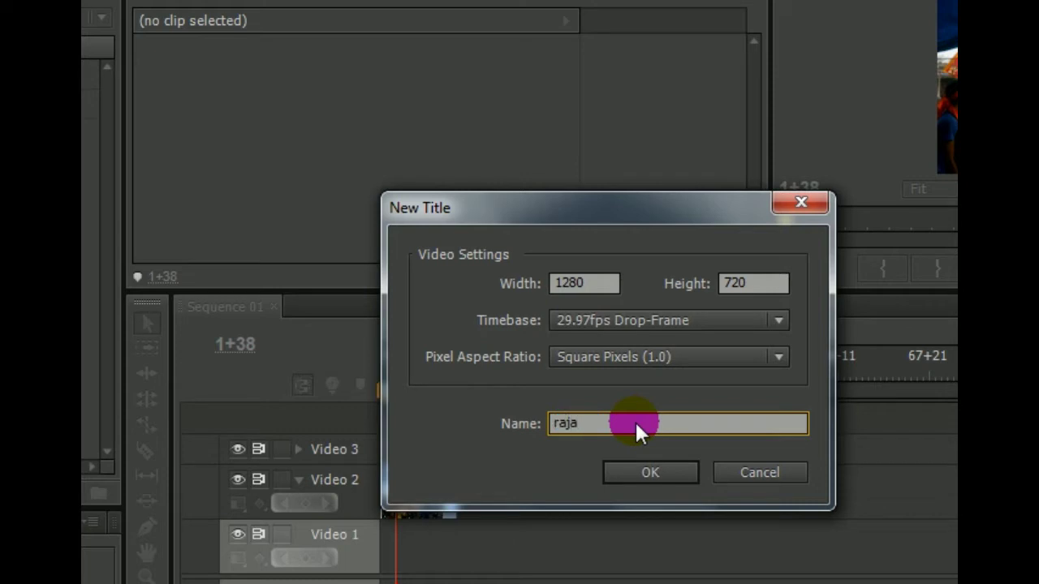
click(641, 473)
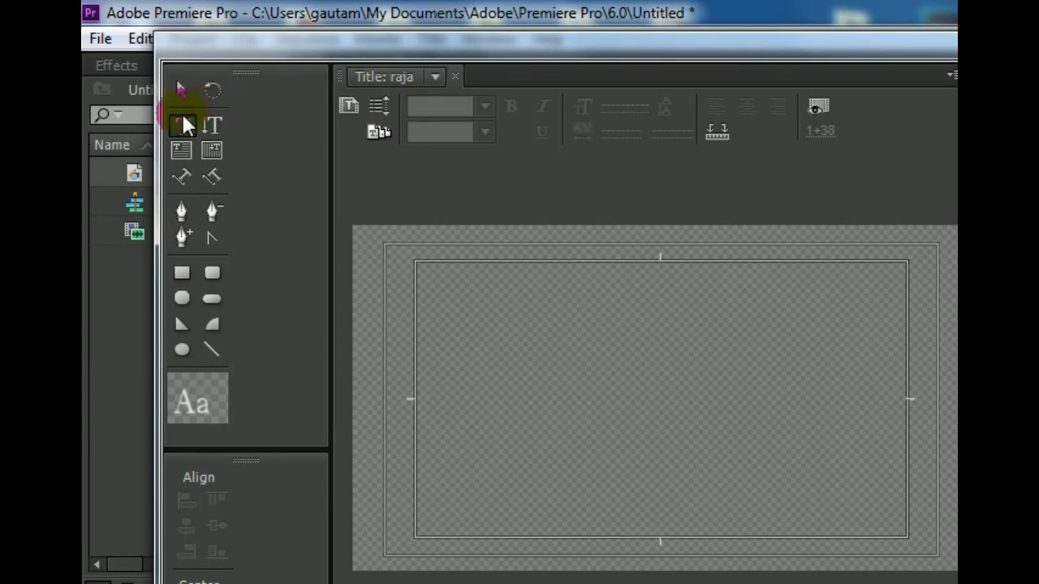
Type a full name in capitals as one text line on the raja title canvas
click(182, 125)
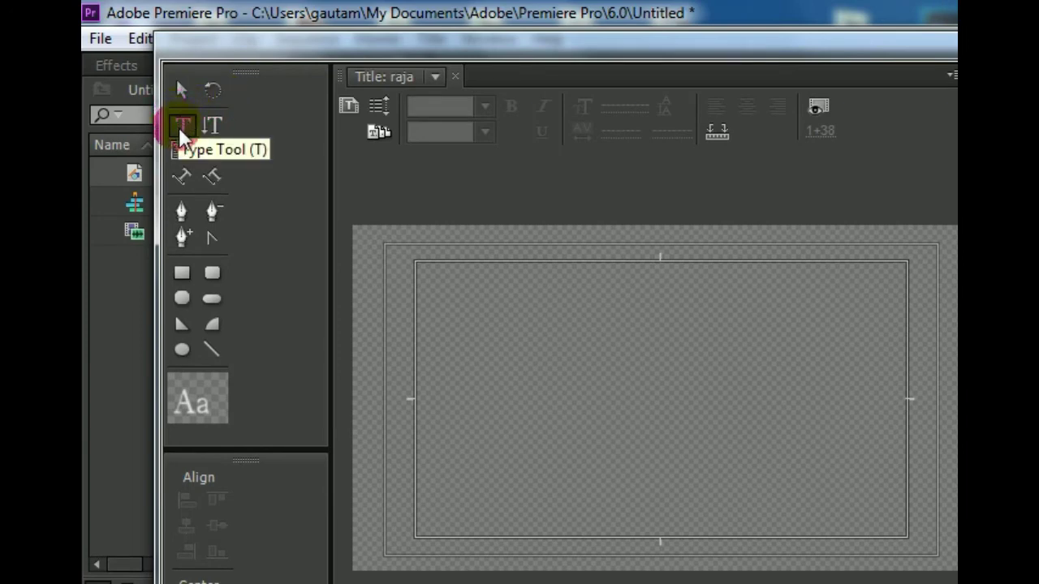
click(179, 126)
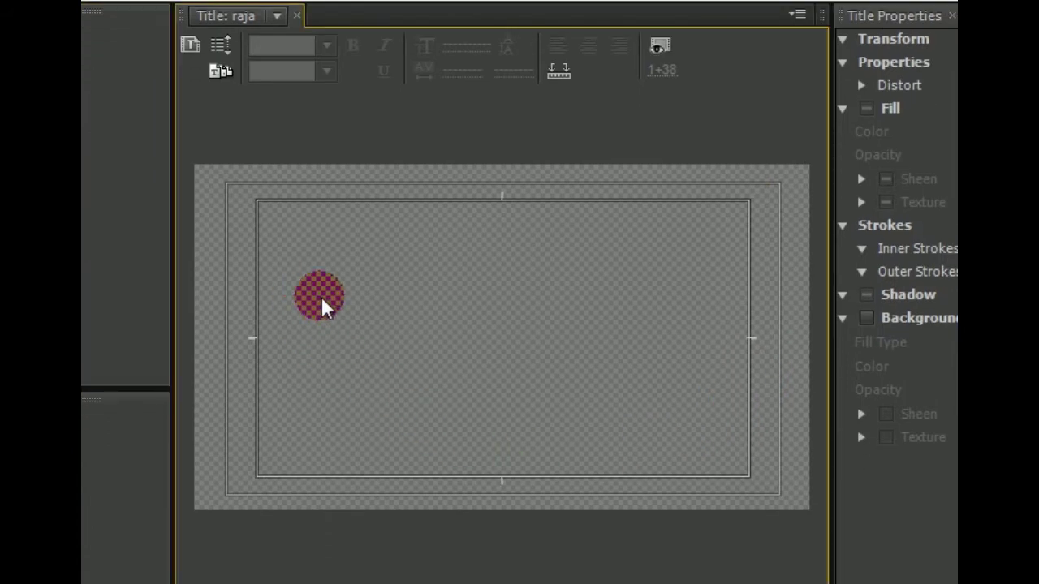
click(321, 298)
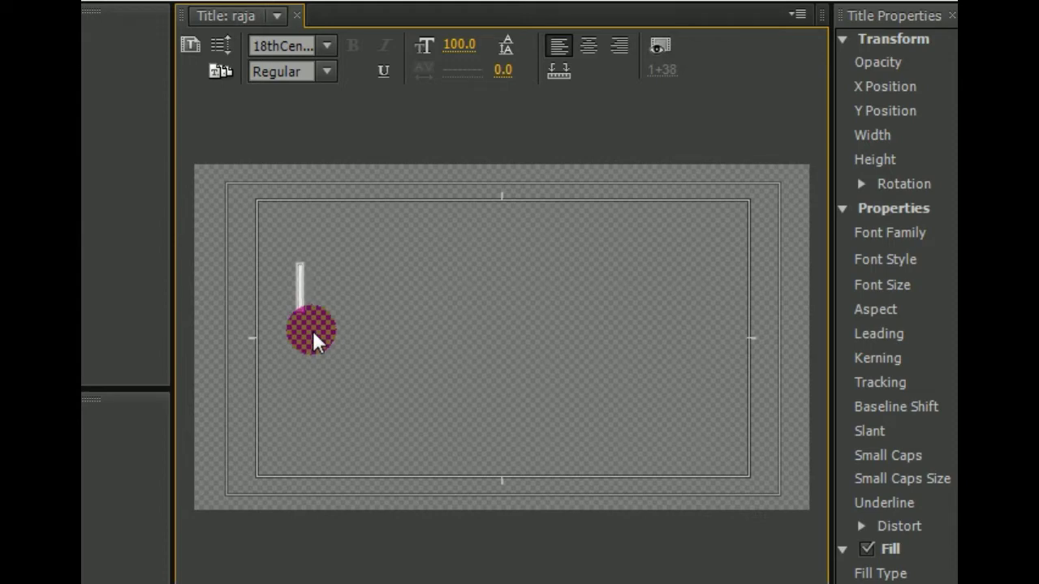
text(GA)
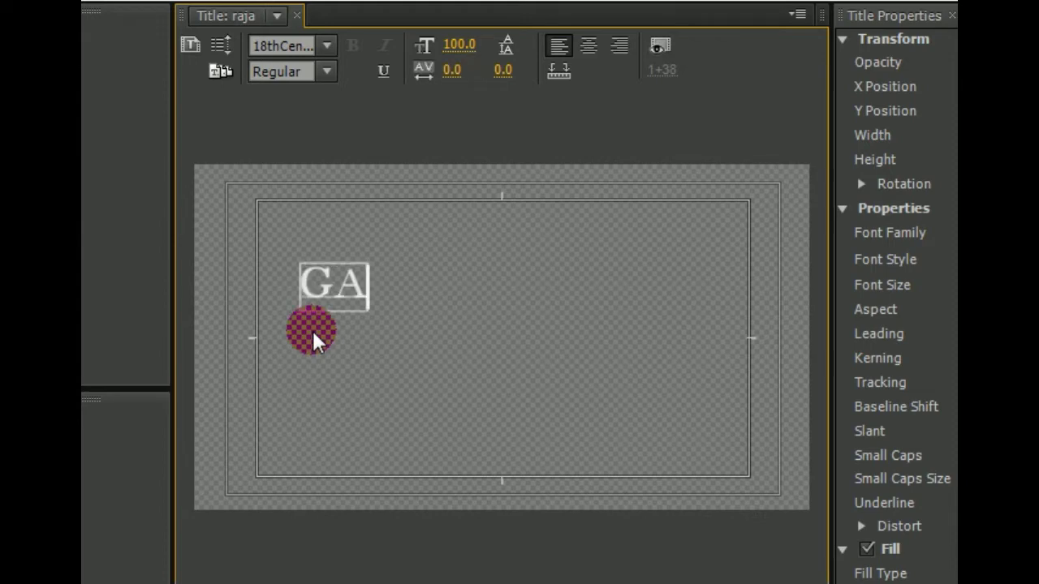
text(UTAM)
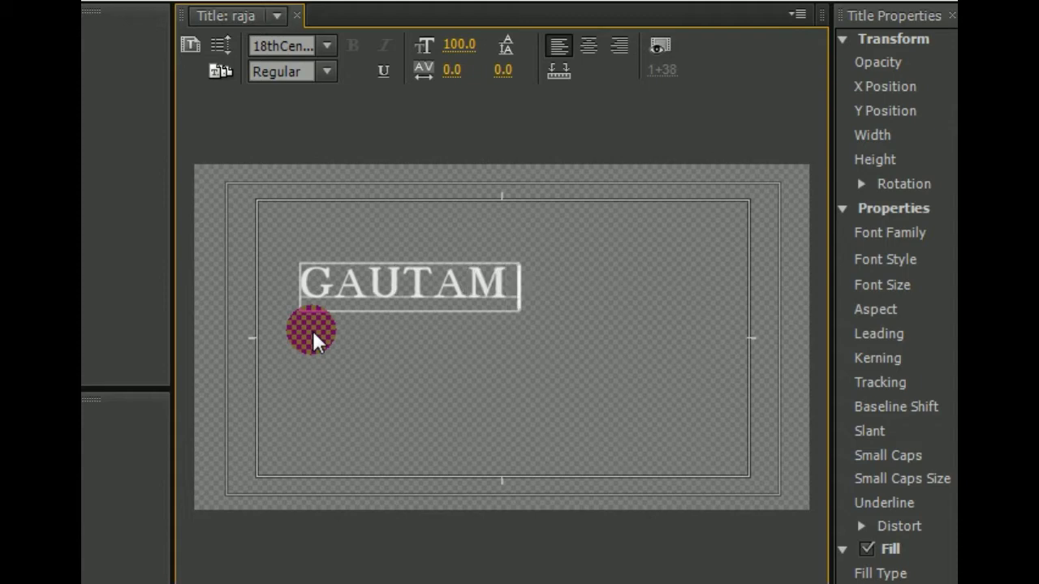
text( KUM)
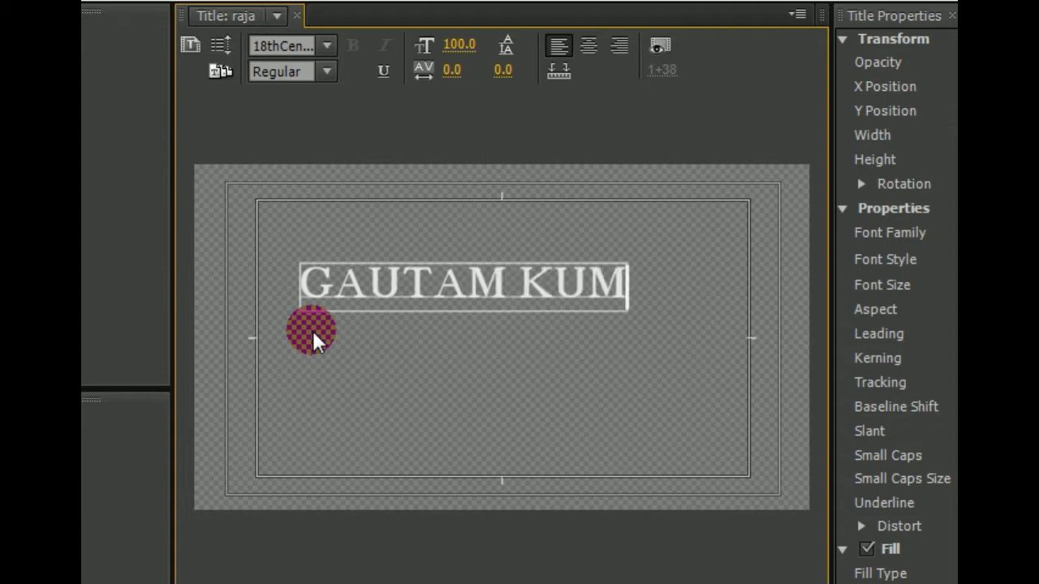
text(AR)
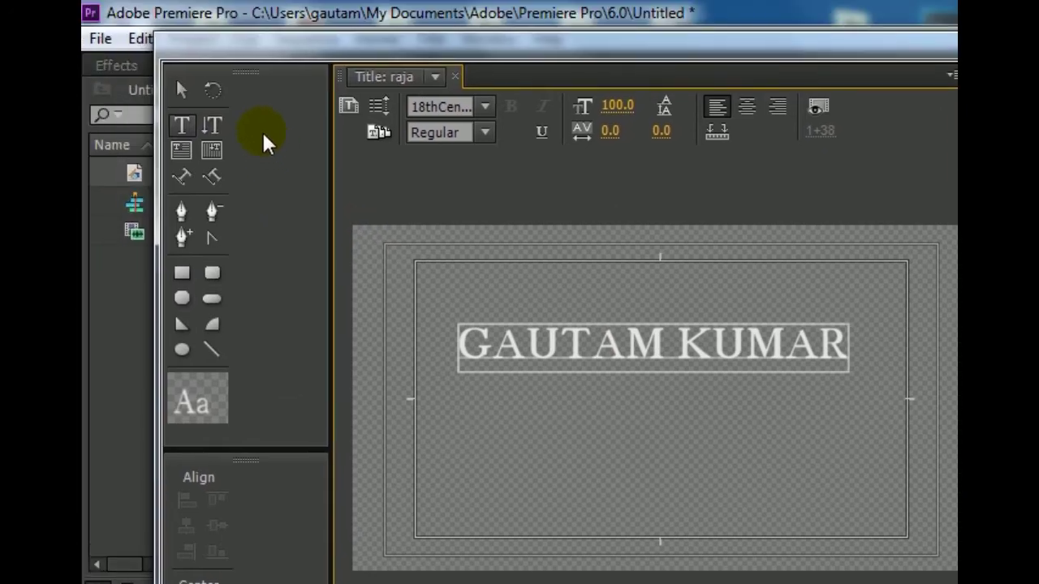
click(215, 124)
click(181, 89)
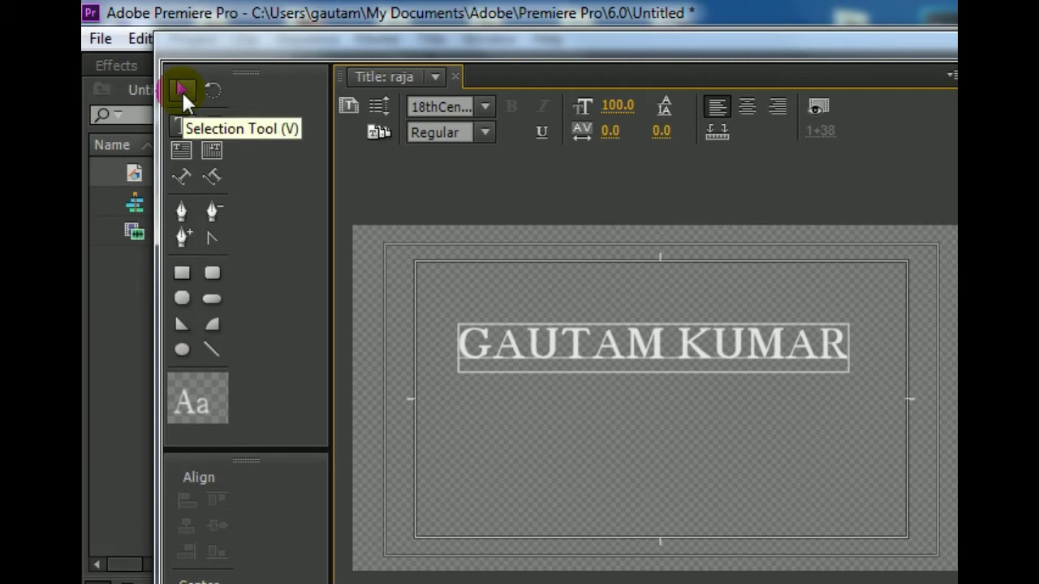
Enlarge and widen the name text to size 274.9 at 53.9% aspect, then nudge it lower
click(182, 91)
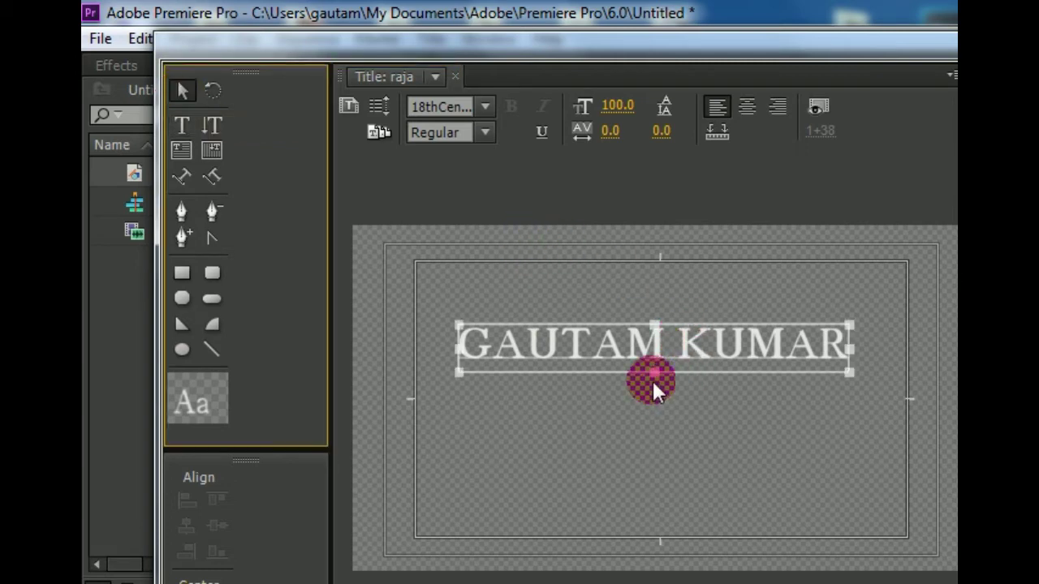
drag(653, 374, 657, 401)
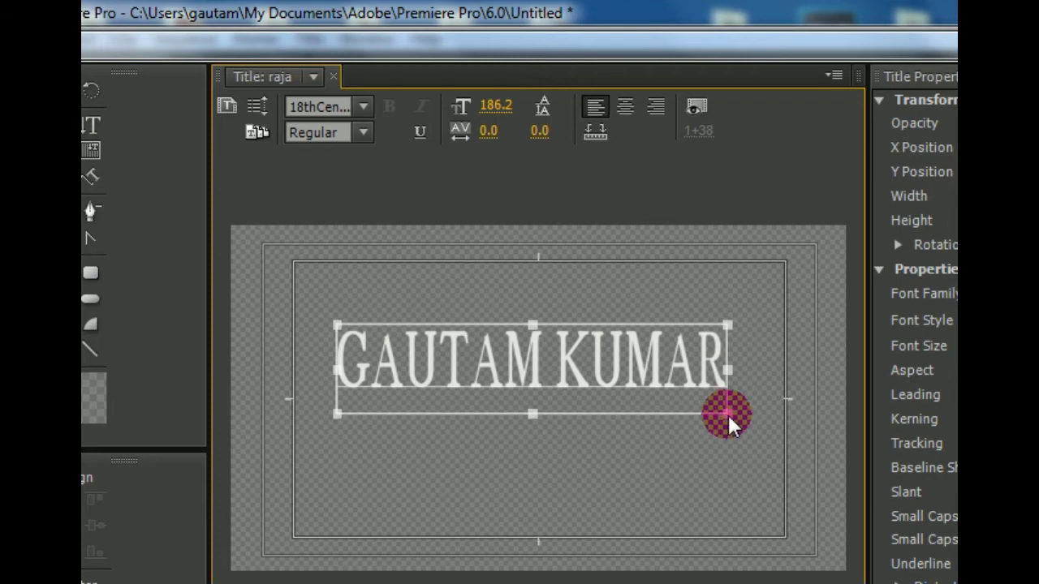
mouse_move(726, 415)
mouse_down()
mouse_move(757, 454)
mouse_move(737, 432)
mouse_up()
drag(323, 362, 299, 372)
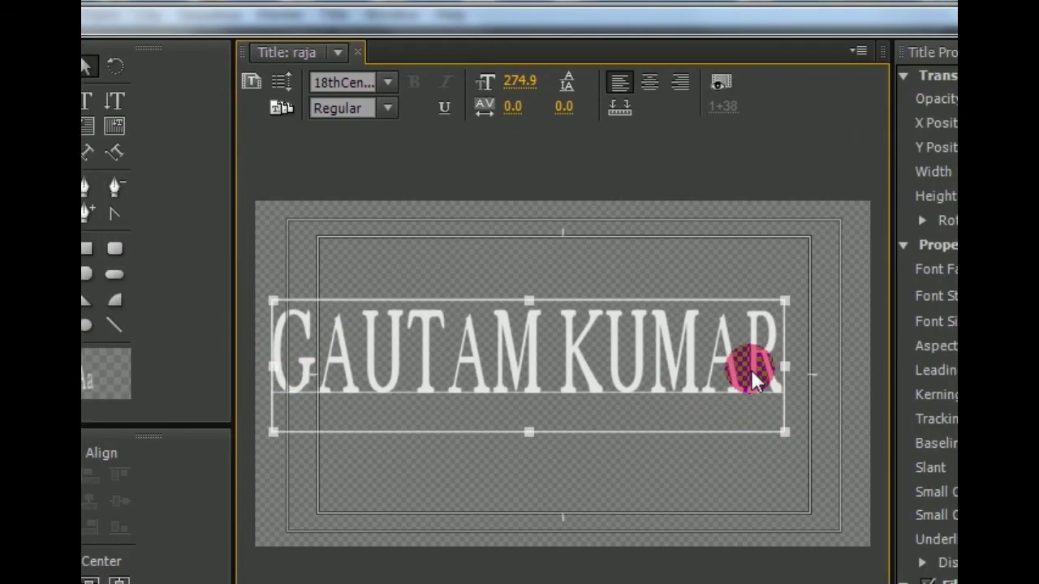
drag(721, 368, 783, 366)
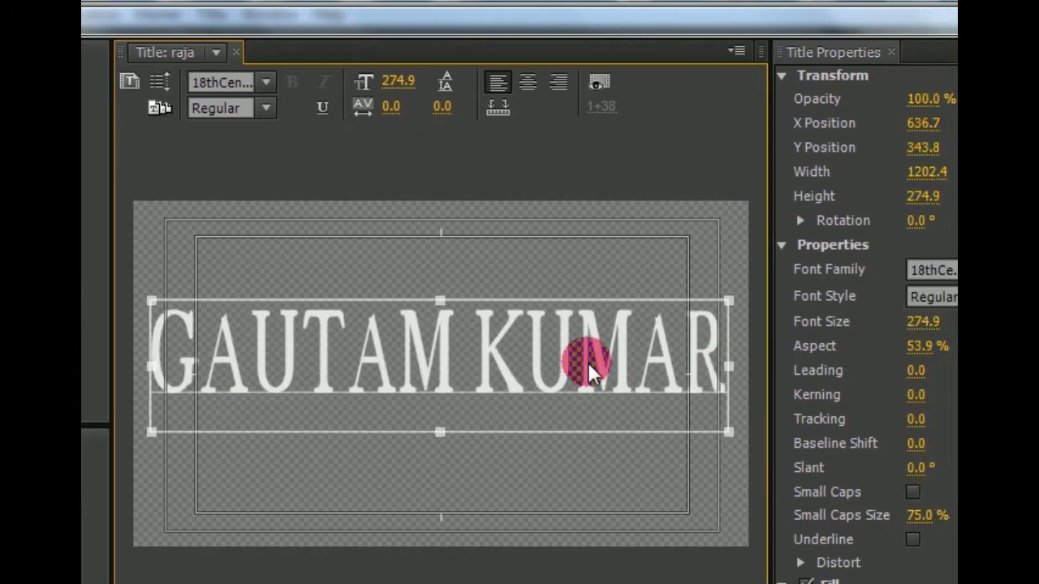
drag(443, 349, 443, 355)
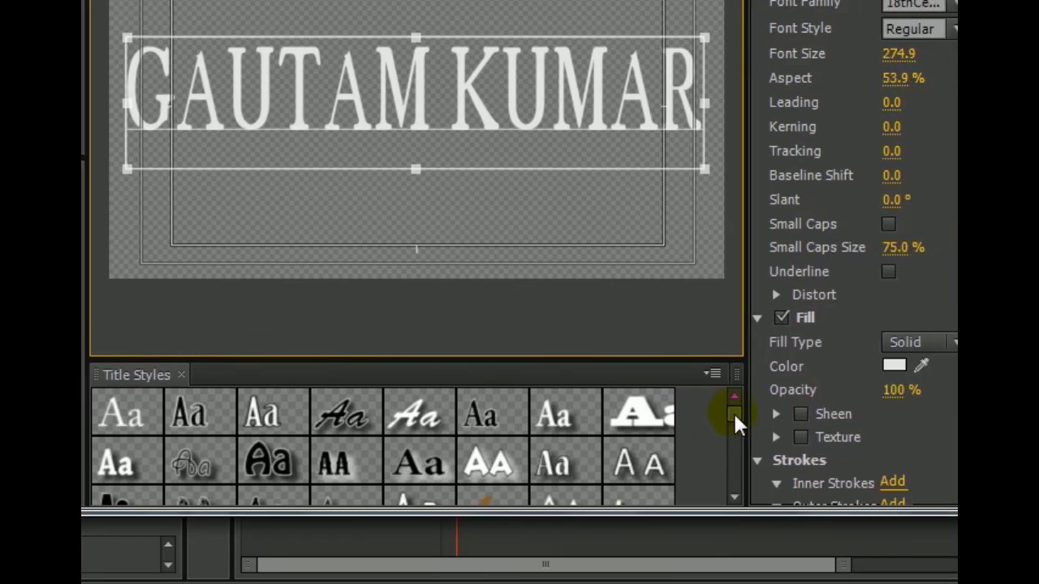
Apply the Myriad Pro Pink 32 style and resize the text to size 285.1, 70.2% aspect
mouse_move(733, 415)
mouse_down()
mouse_move(731, 461)
mouse_move(725, 422)
mouse_up()
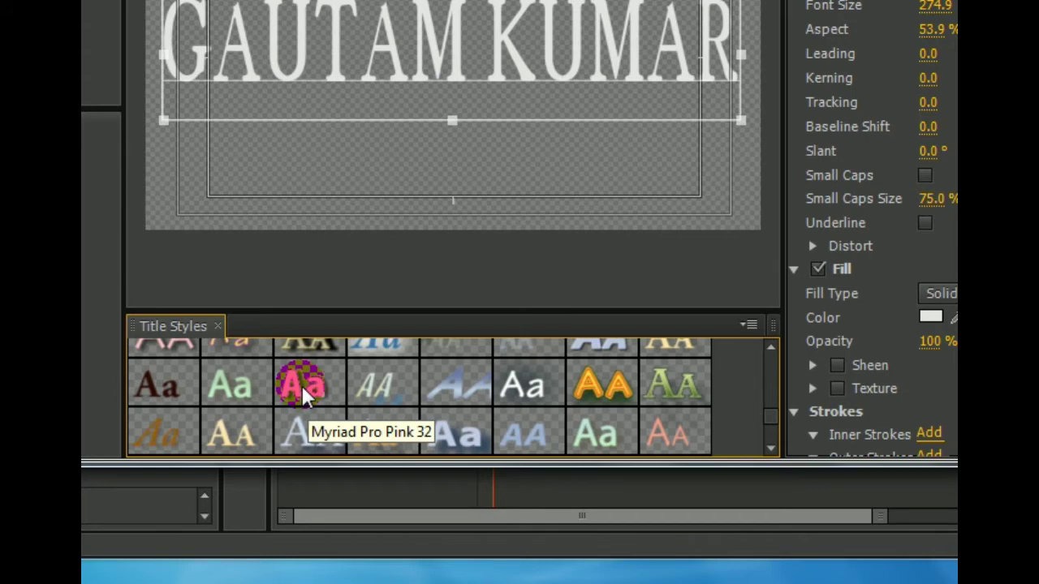
click(302, 385)
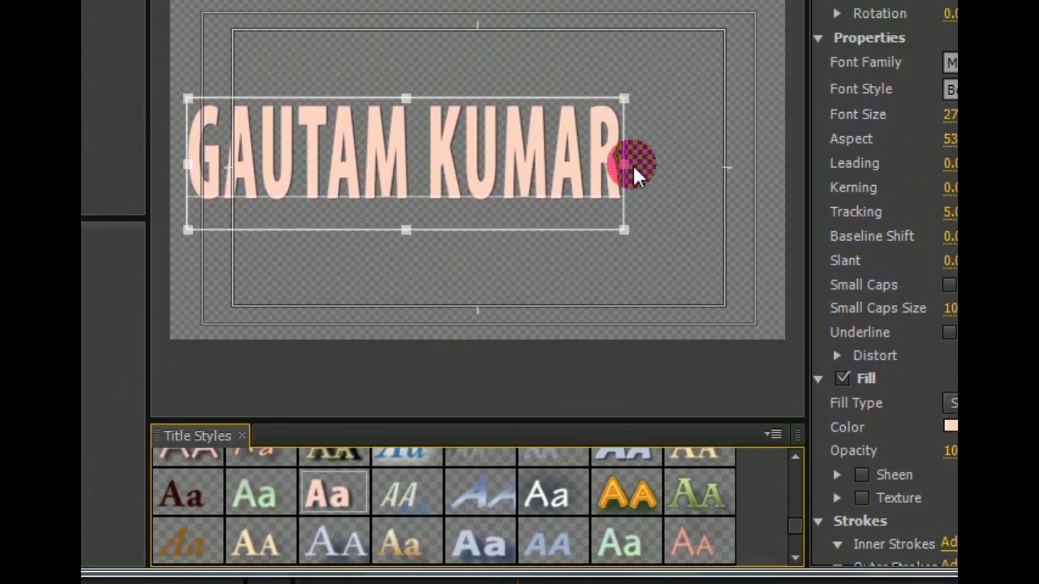
click(628, 162)
drag(738, 154, 733, 154)
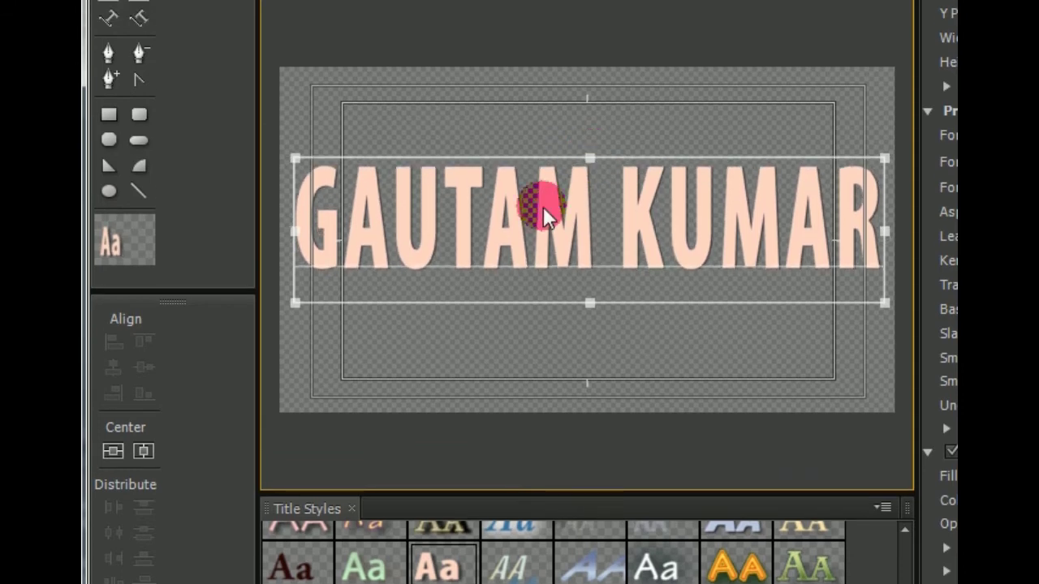
drag(595, 306, 596, 296)
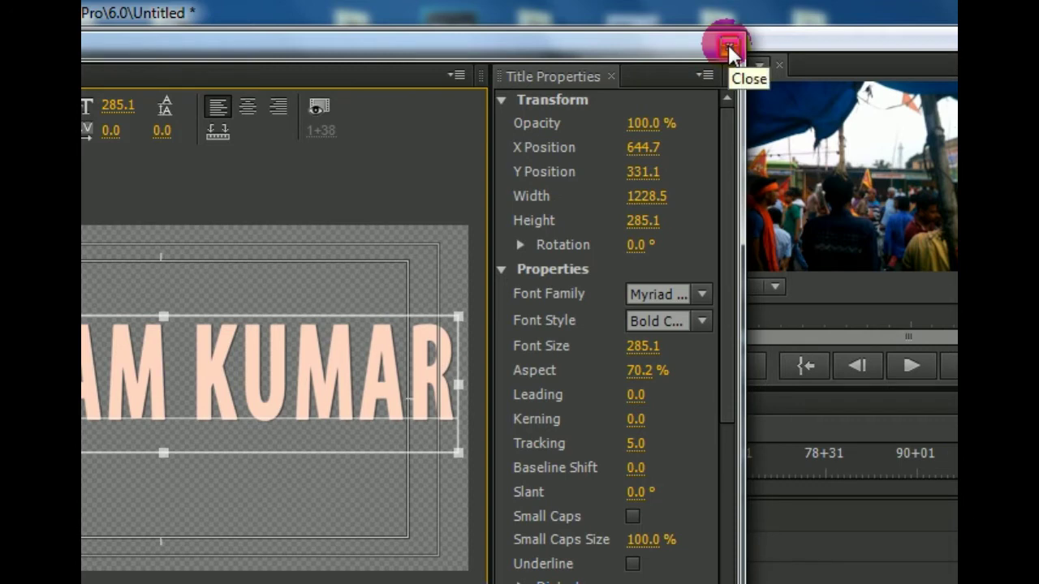
Close the Titler, then select the Video 2 footage clip and the raja title in the Project panel
click(729, 50)
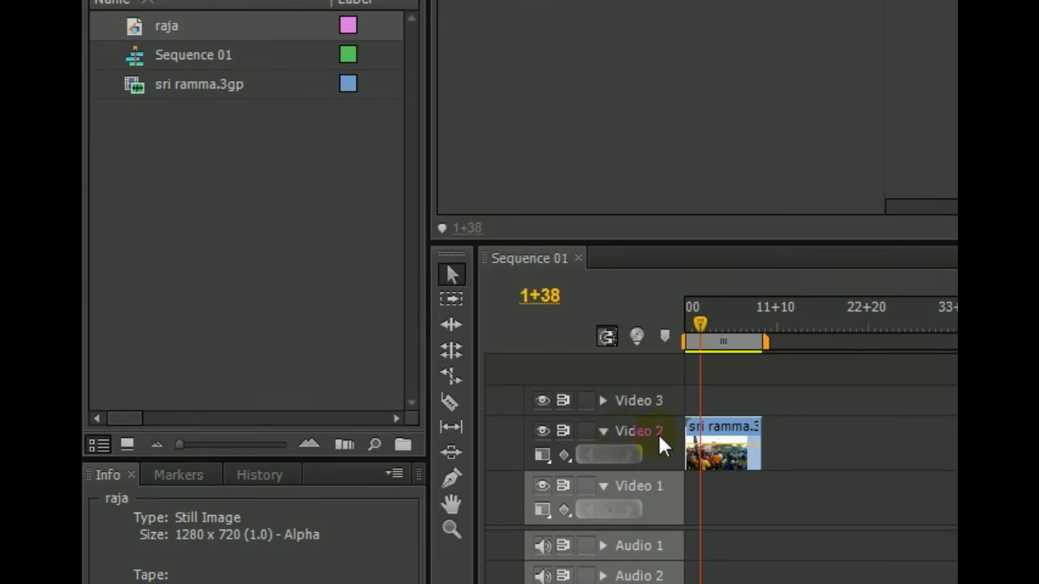
click(699, 431)
click(713, 431)
click(714, 430)
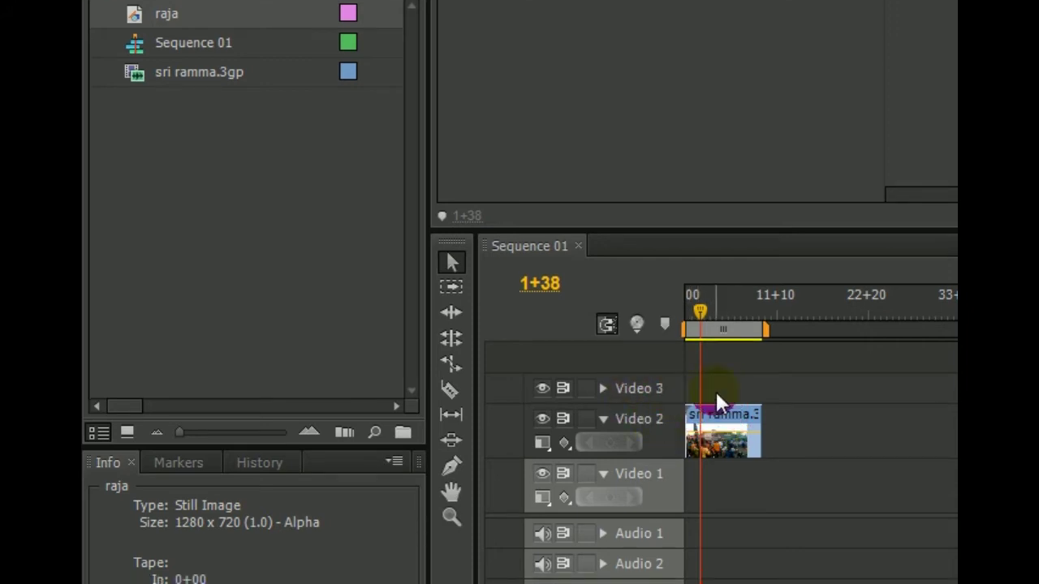
click(699, 400)
mouse_move(137, 148)
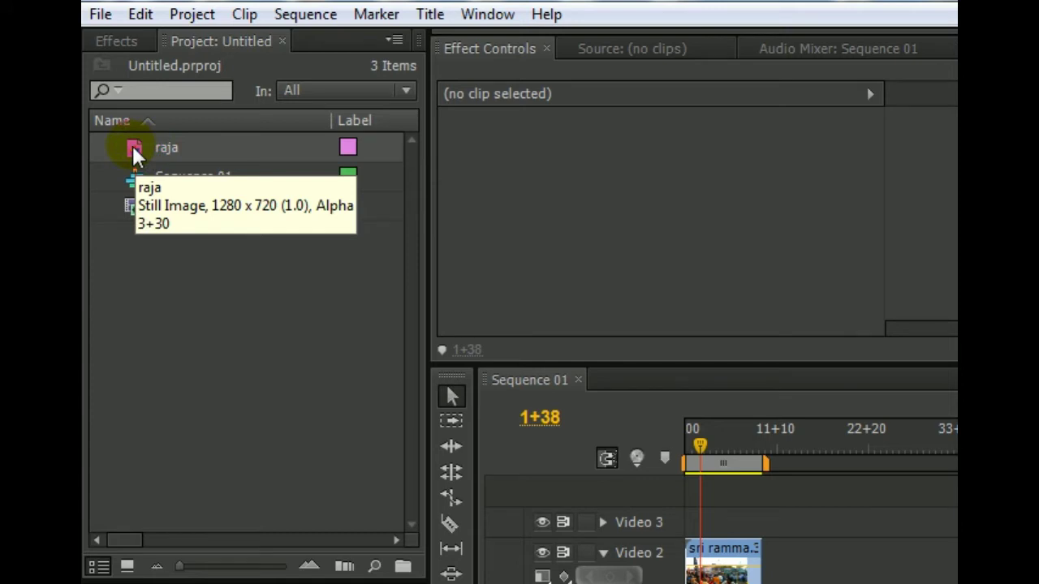
Drop the raja title onto Video 3 above the start of the sri ramma footage
click(131, 147)
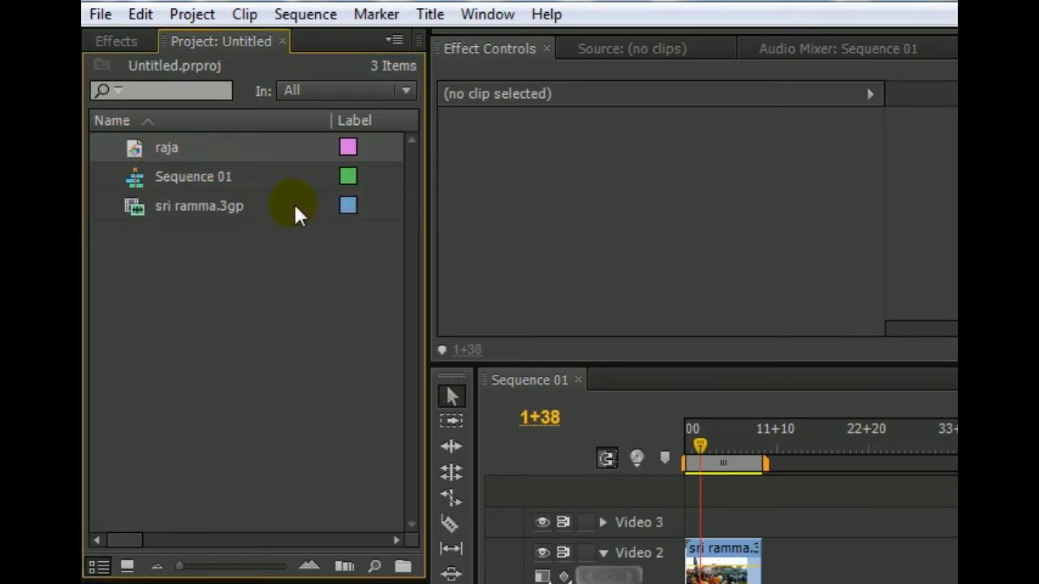
drag(573, 382, 688, 436)
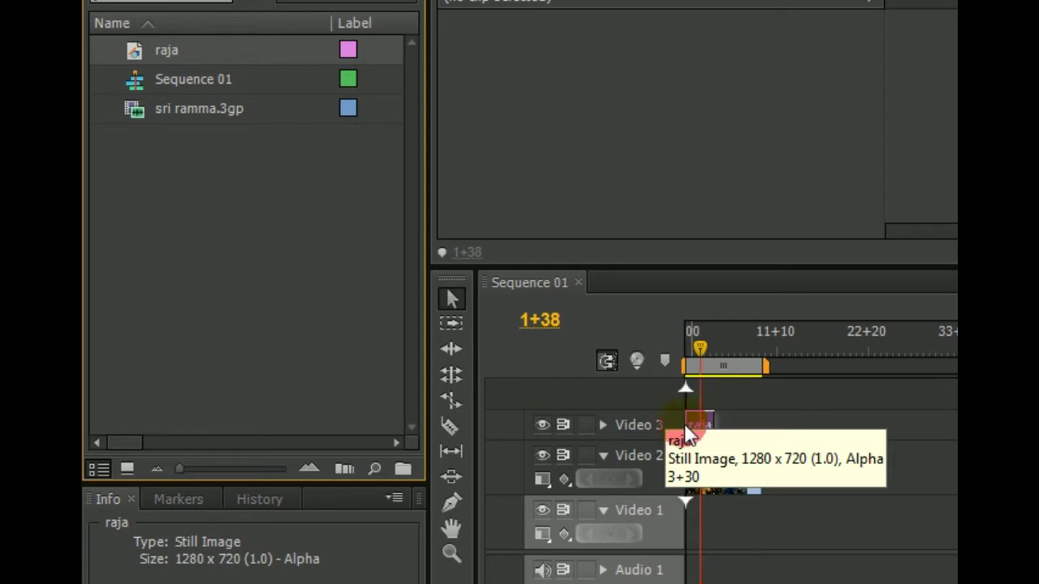
drag(688, 432, 706, 428)
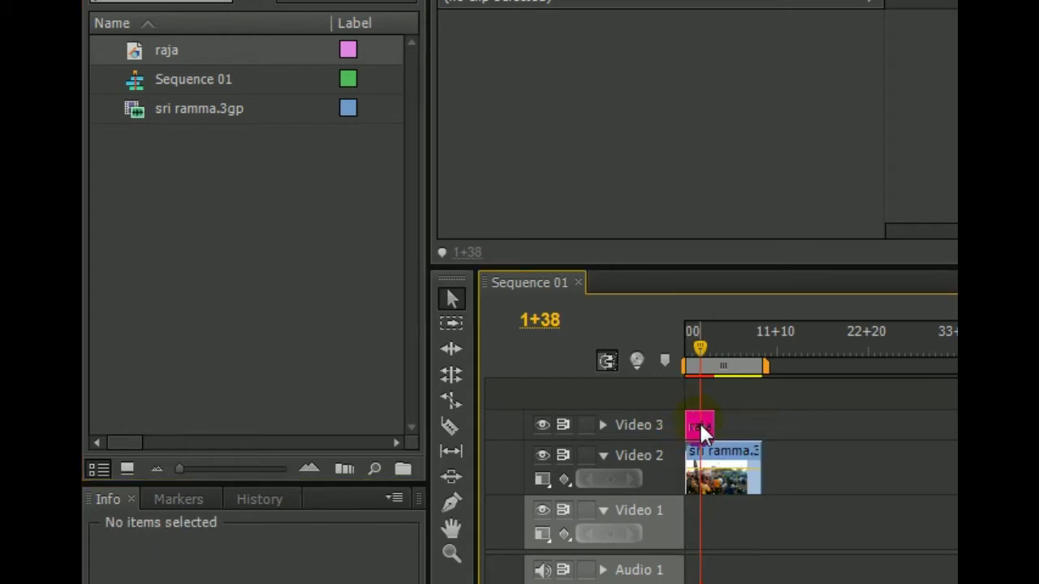
drag(700, 424, 715, 432)
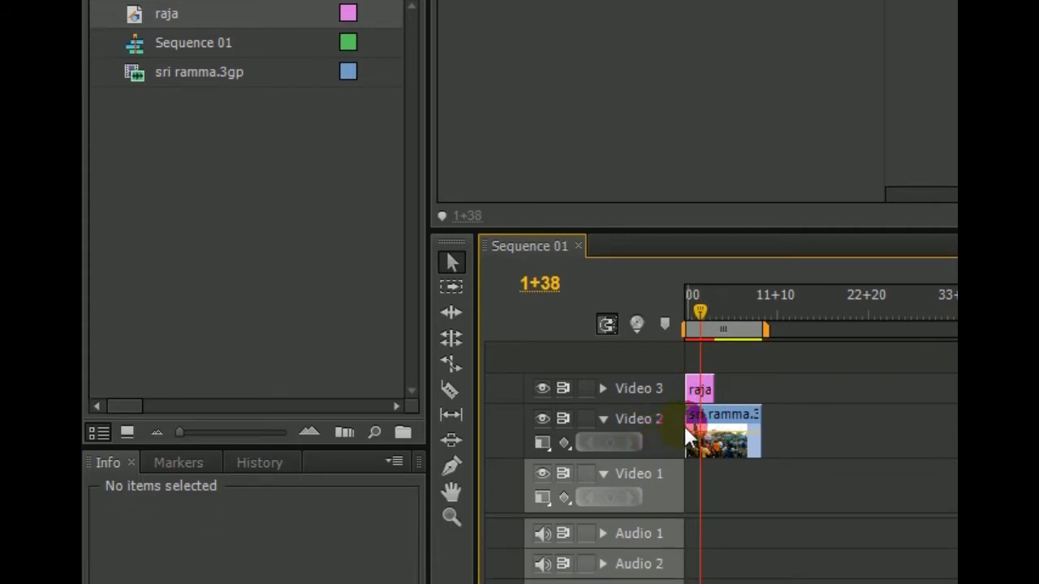
click(706, 433)
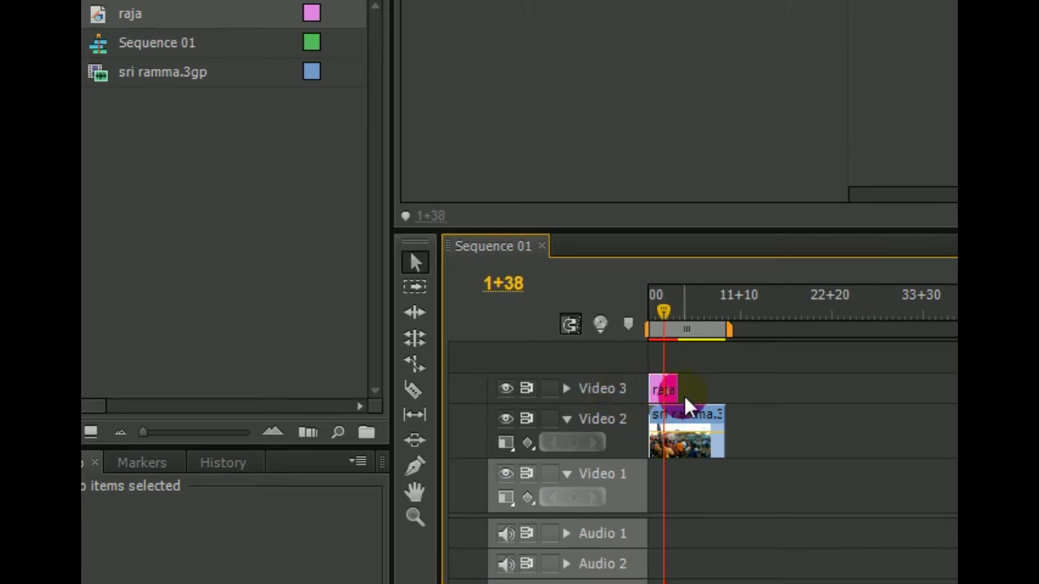
Stretch the raja title to the footage length and expand the Video 3 track
drag(678, 391, 722, 398)
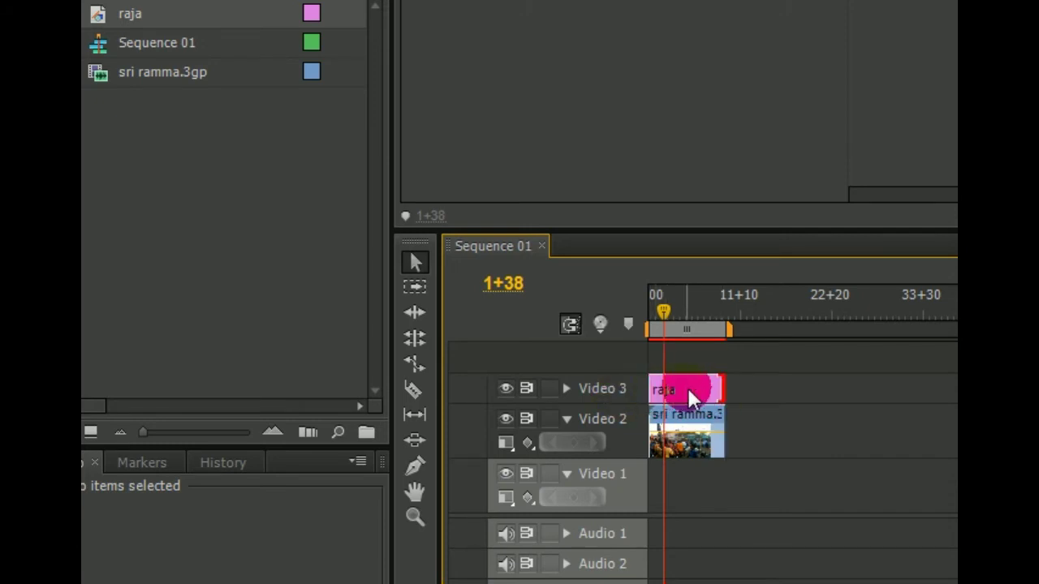
click(695, 396)
click(567, 387)
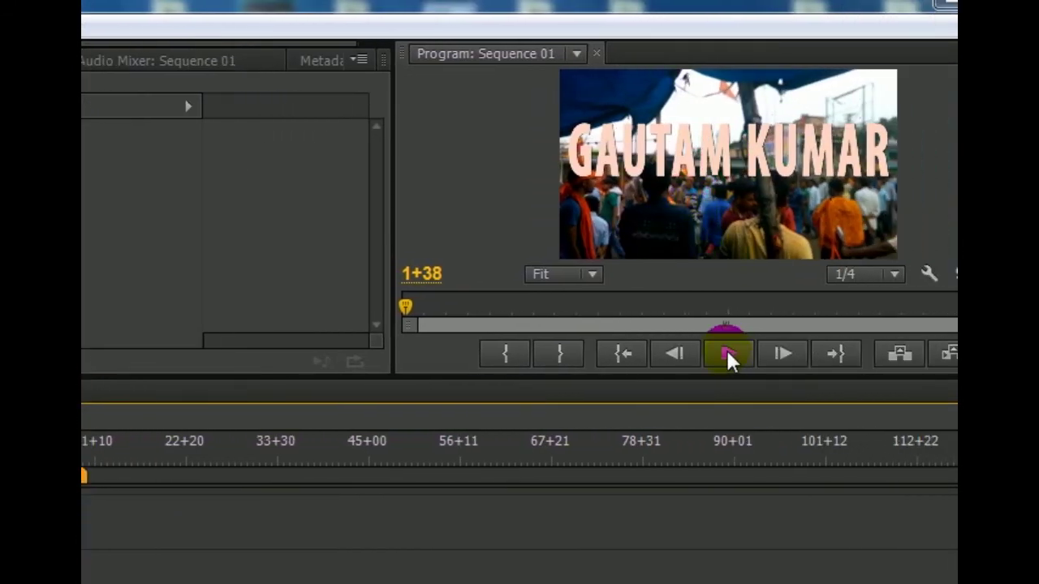
Preview the title over the footage, then load the sri ramma clip into Effect Controls
click(752, 355)
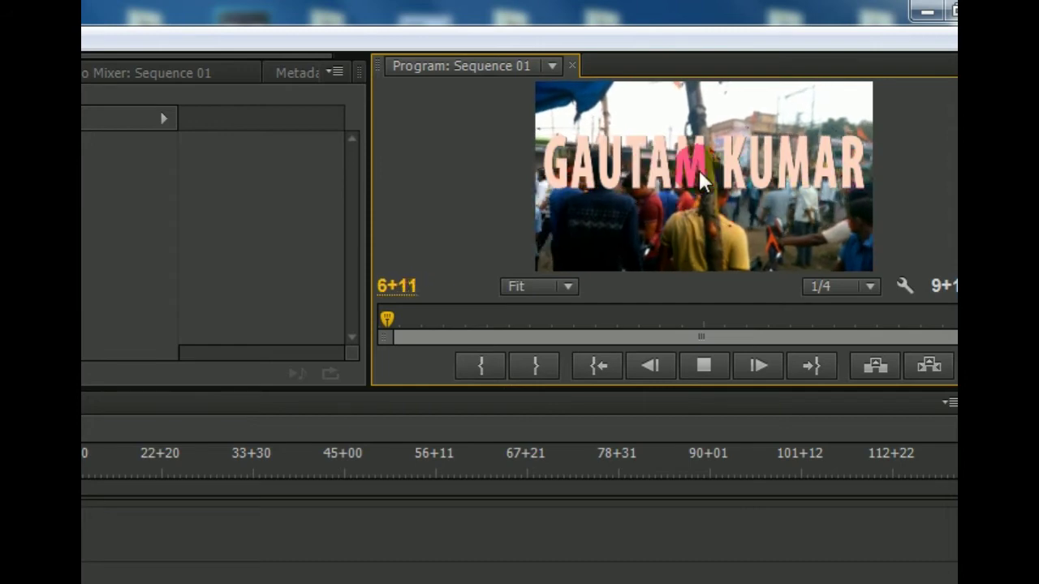
click(703, 365)
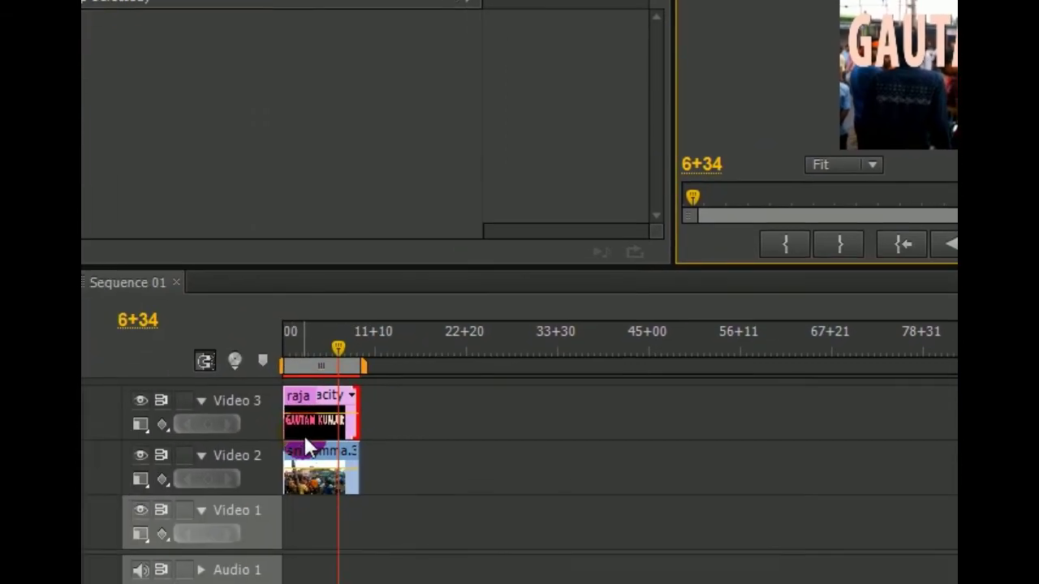
click(313, 434)
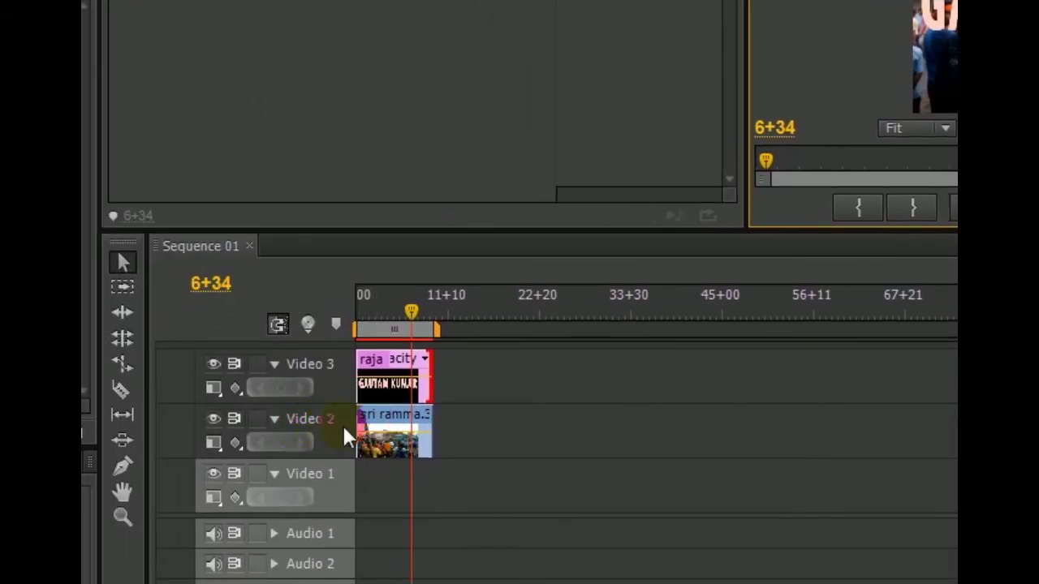
click(374, 427)
click(378, 427)
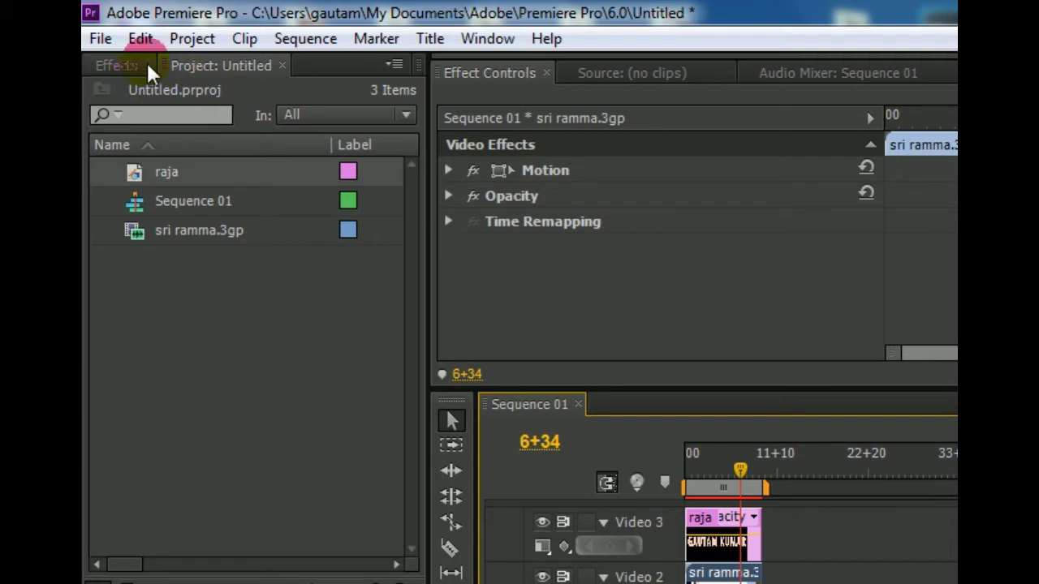
In the Effects panel, expand Video Effects > Keying and select Track Matte Key
click(127, 66)
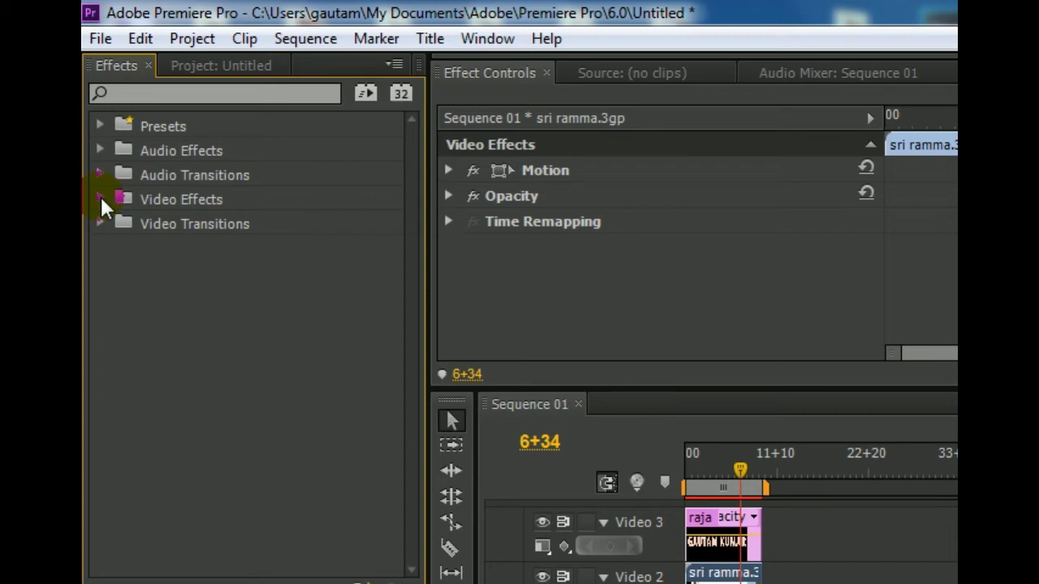
click(101, 200)
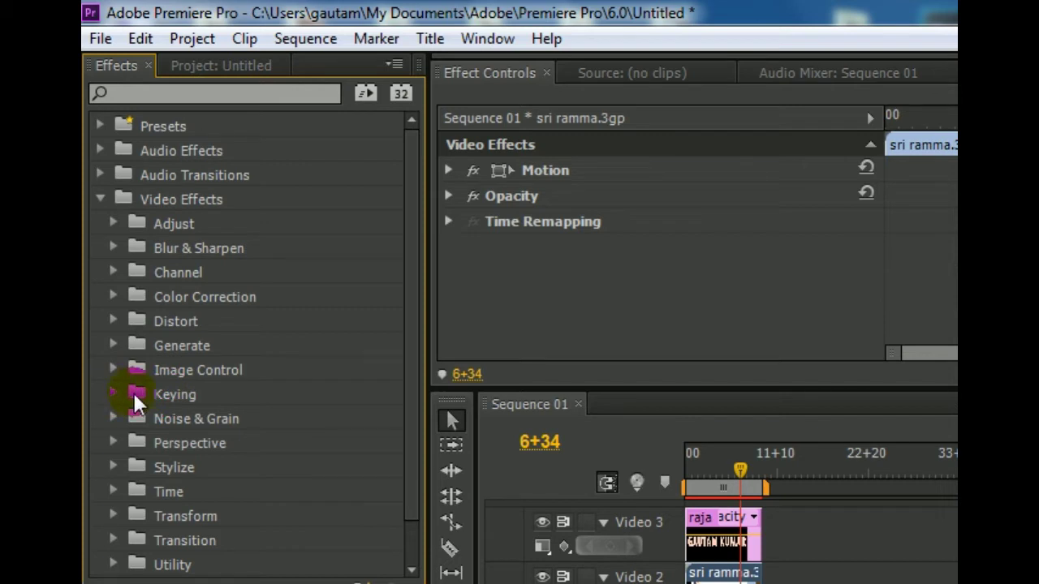
click(135, 403)
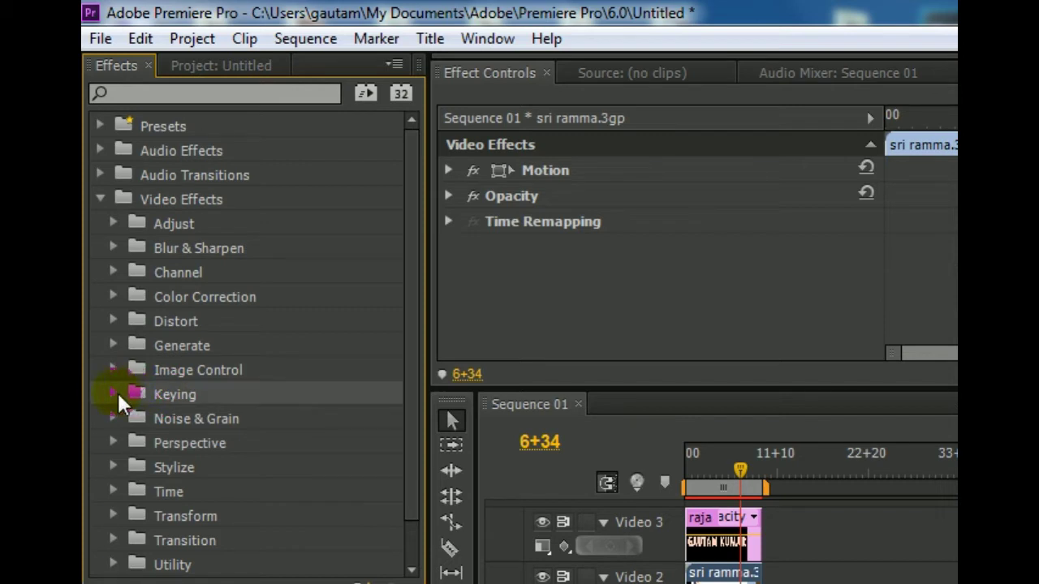
click(114, 394)
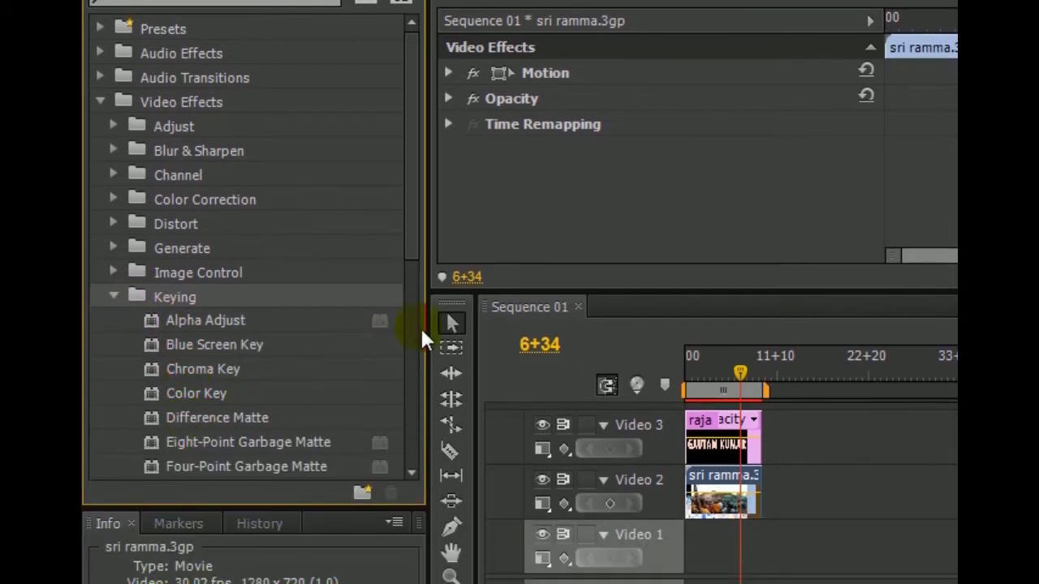
scroll(416, 264, down, 1)
drag(416, 263, 405, 361)
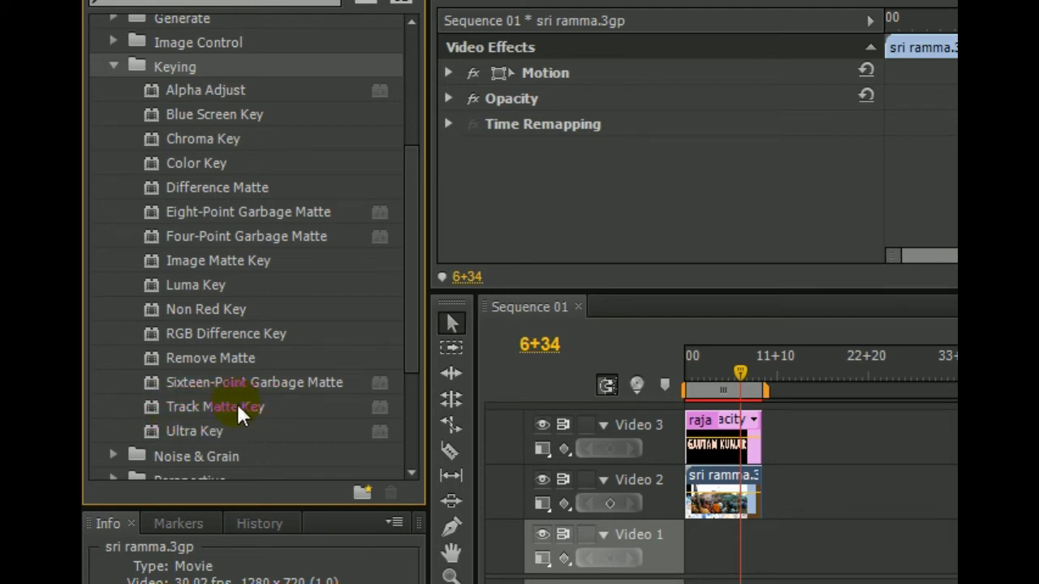
click(181, 414)
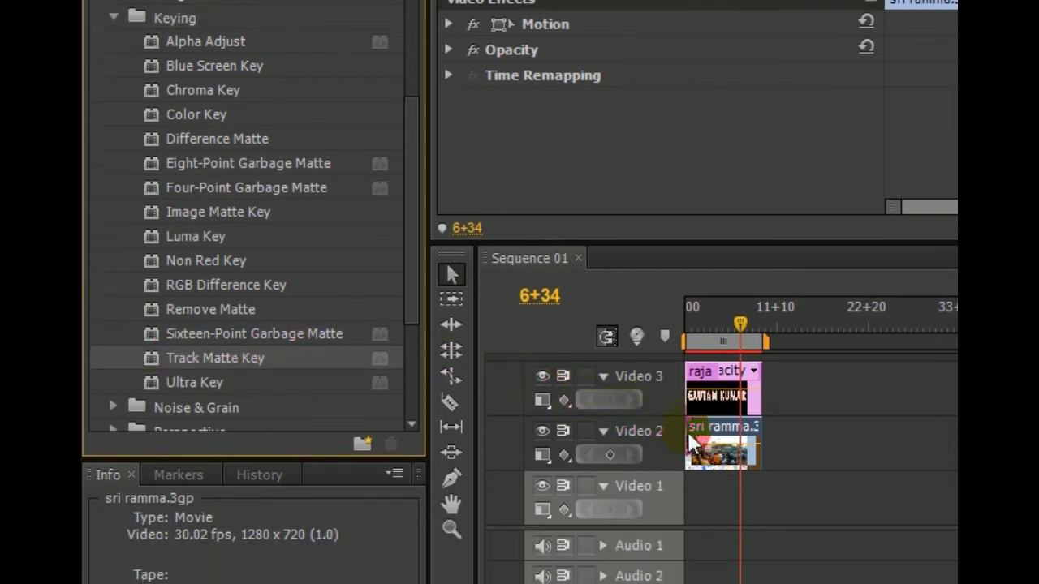
Apply Track Matte Key to the sri ramma.3gp clip on Video 2
drag(638, 436, 712, 439)
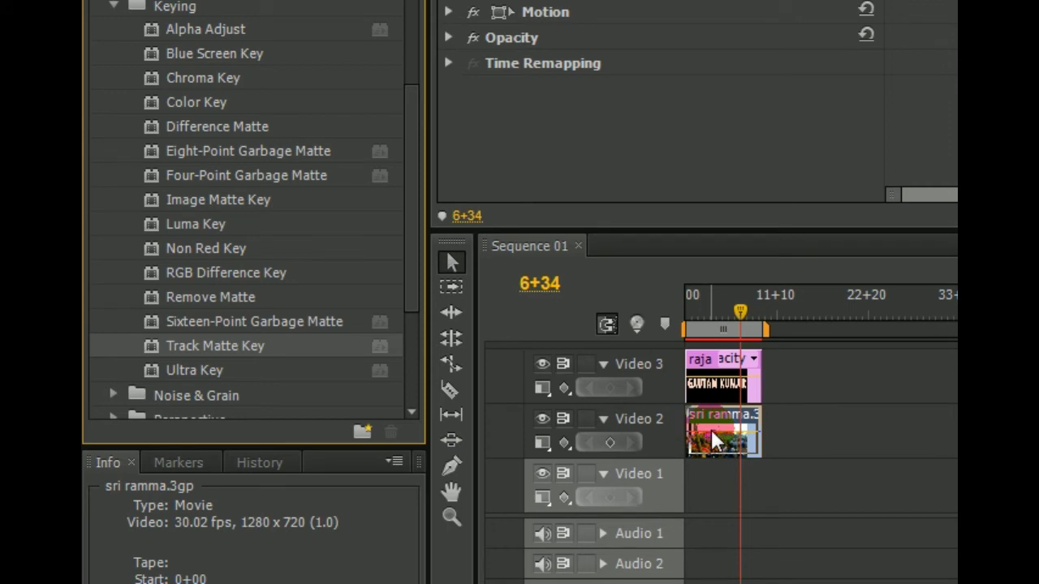
drag(711, 429, 713, 431)
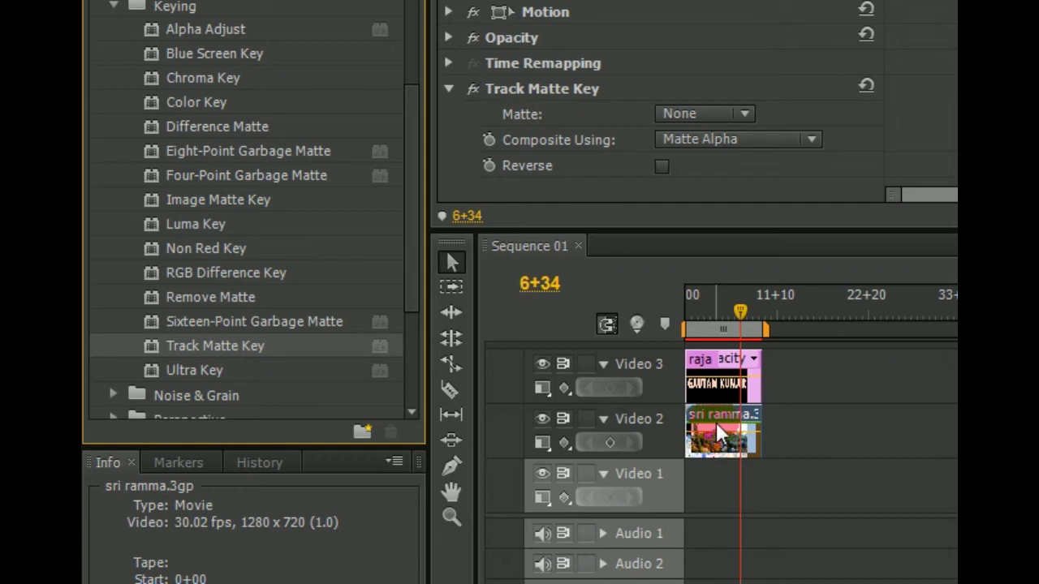
click(217, 349)
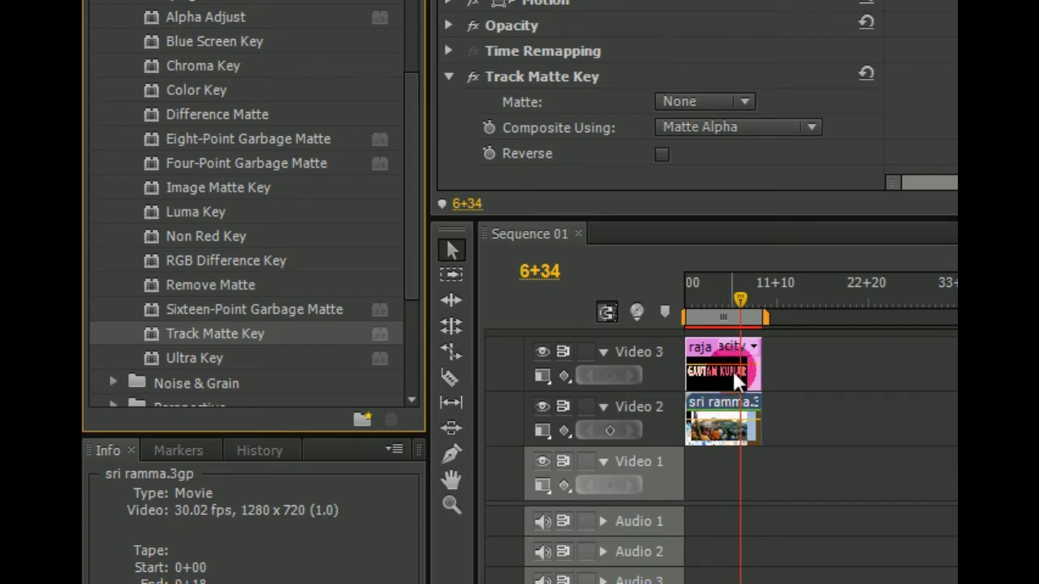
click(671, 263)
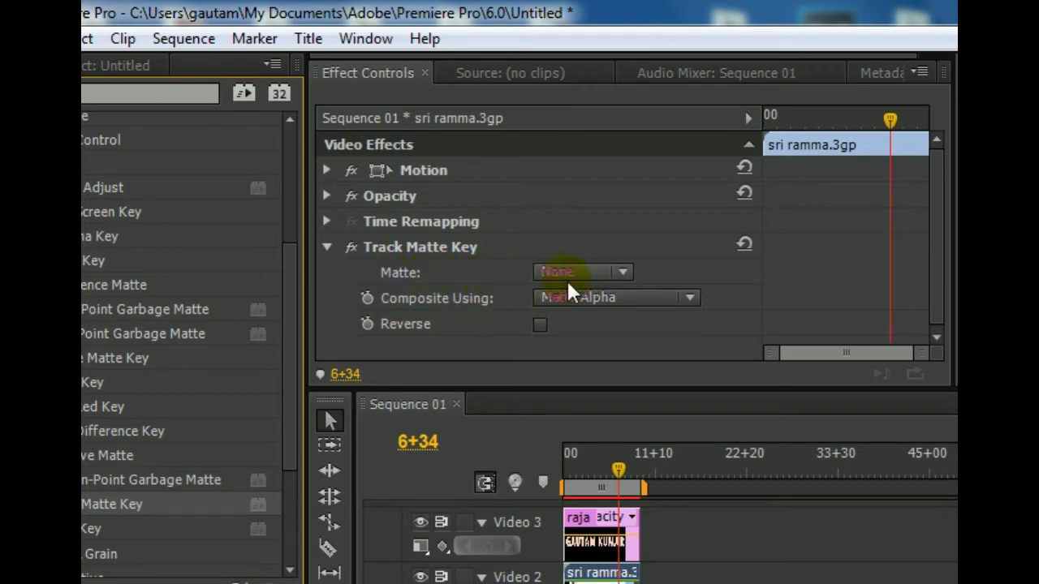
Set the Track Matte Key's Matte to Video 3
click(622, 272)
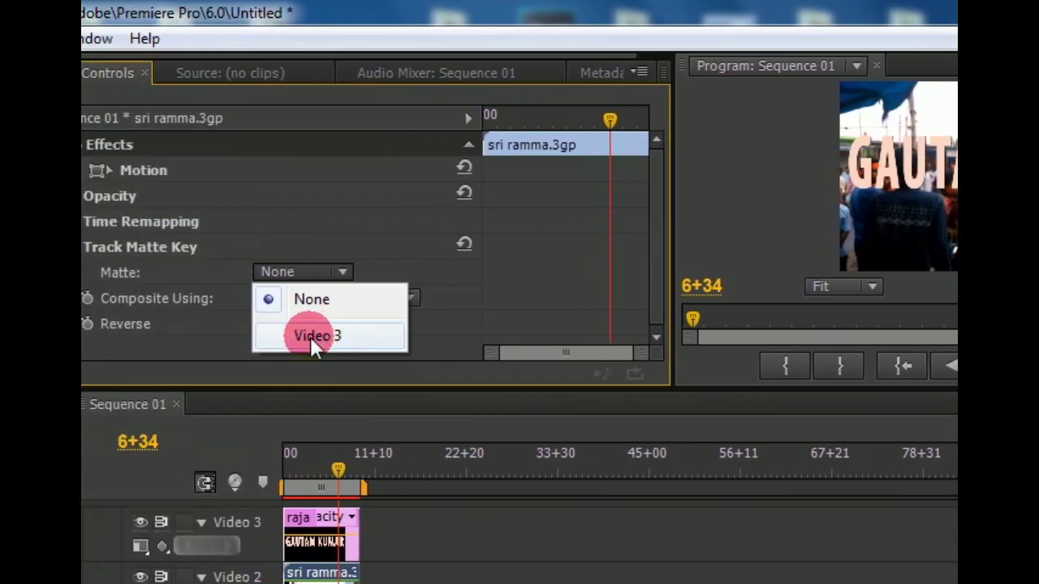
click(310, 337)
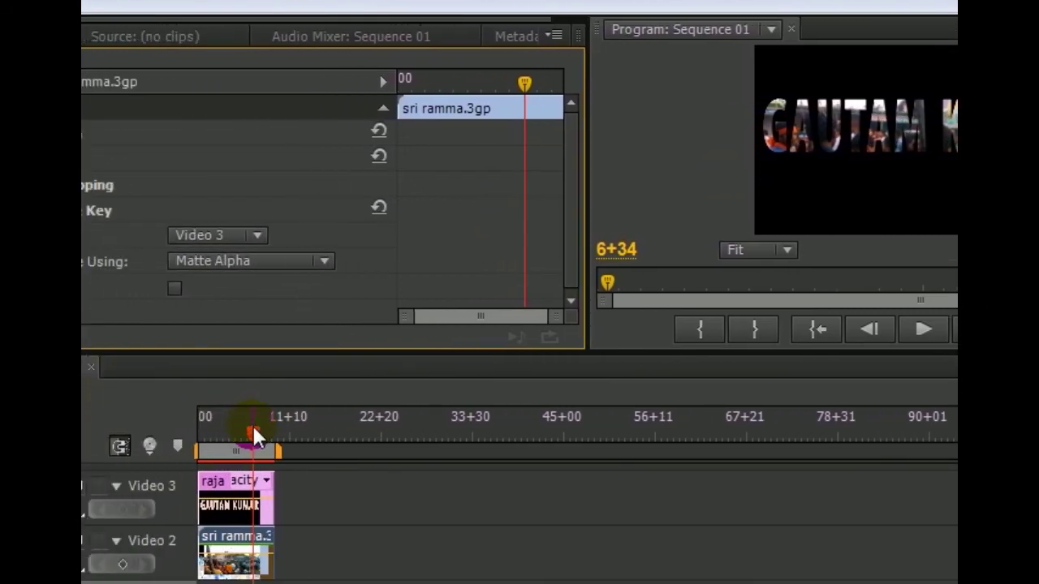
click(283, 434)
click(738, 329)
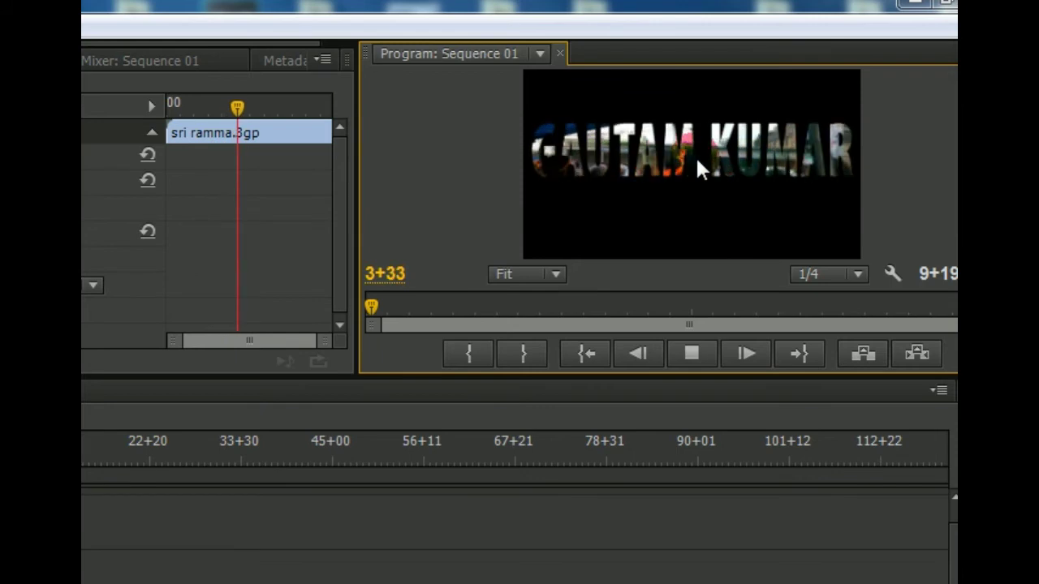
click(690, 354)
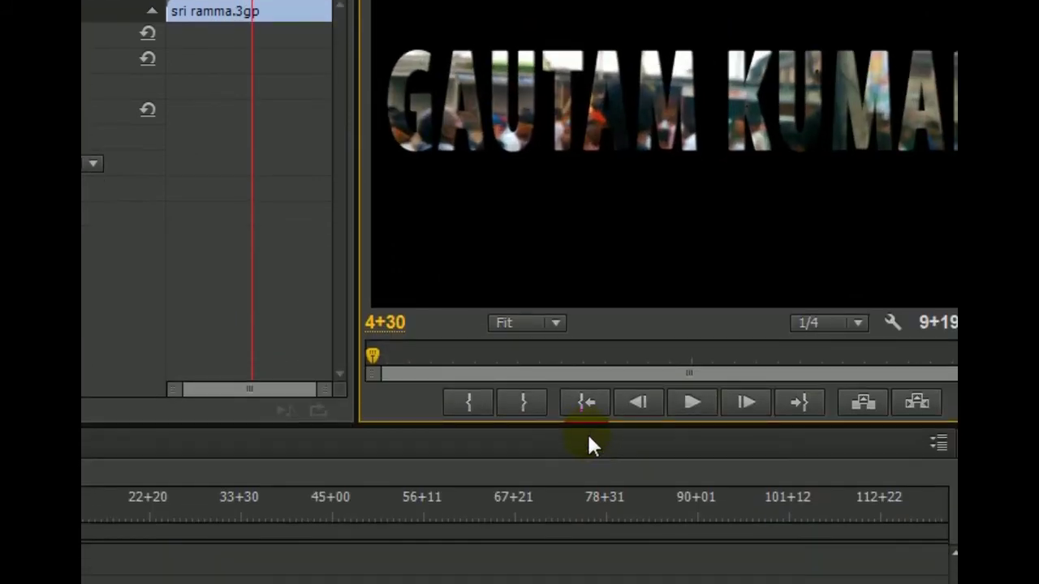
click(687, 401)
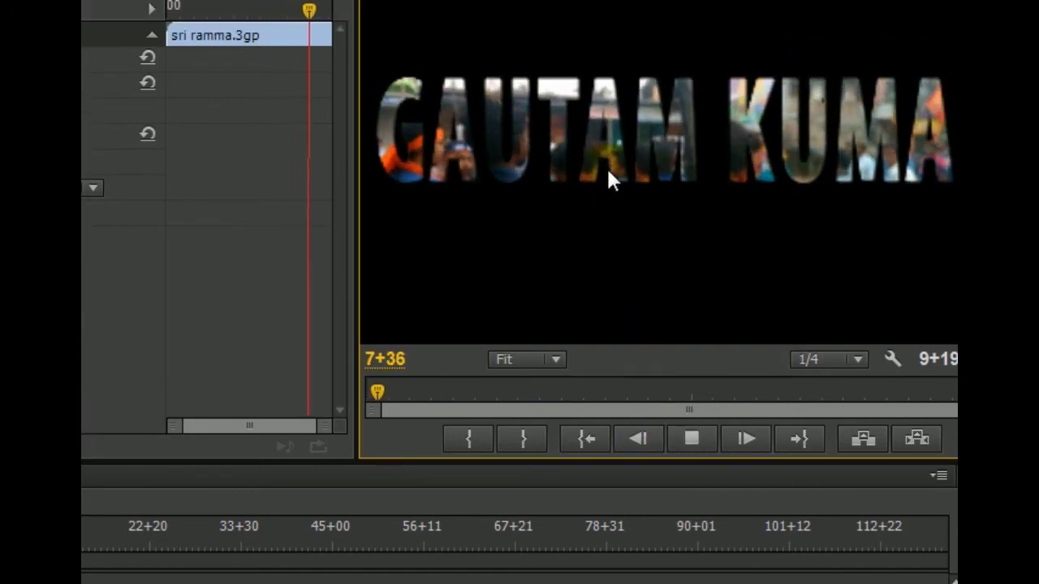
click(689, 436)
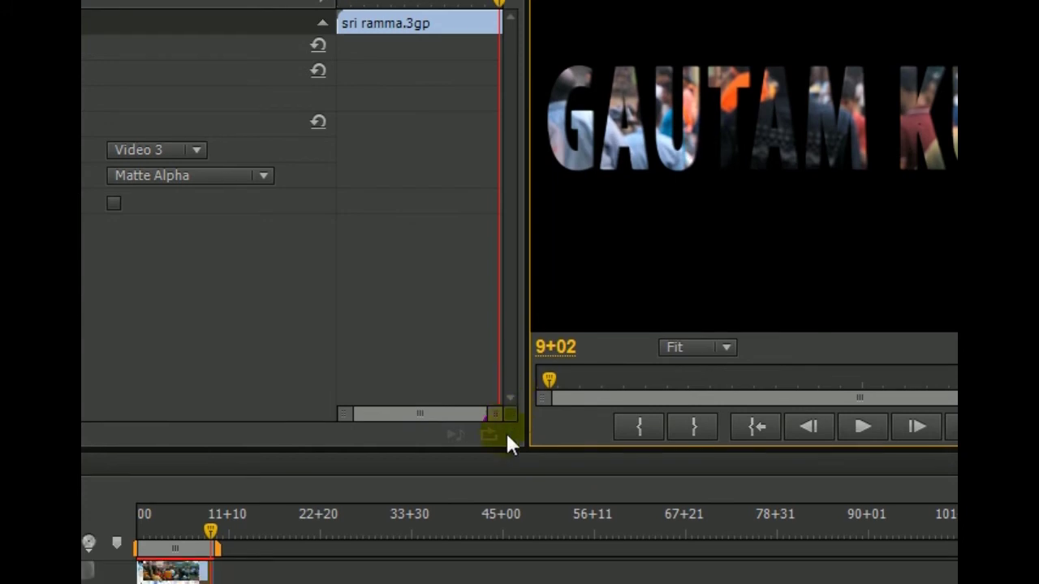
drag(501, 424, 487, 233)
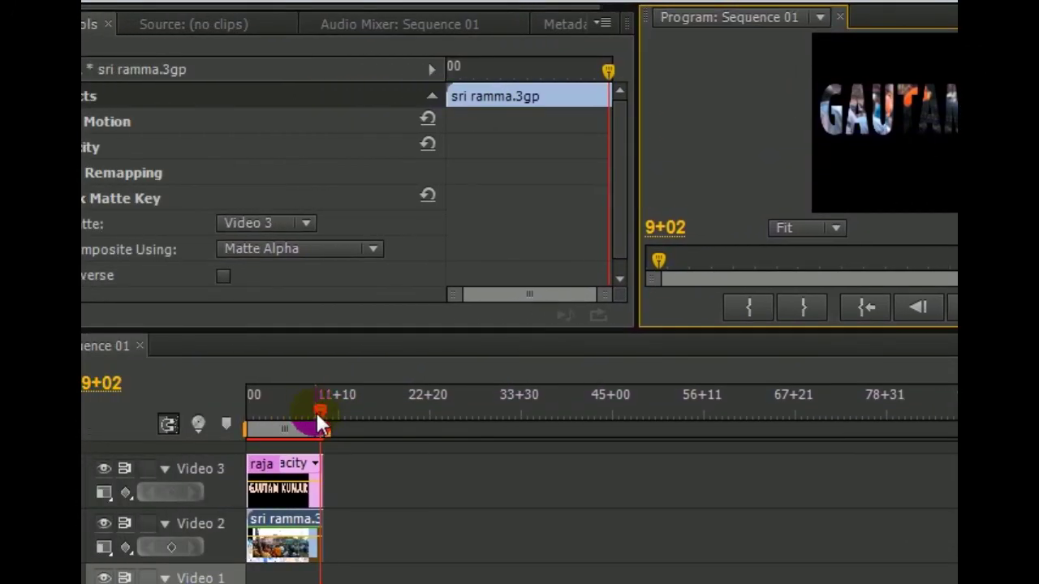
drag(317, 413, 301, 428)
drag(336, 328, 339, 309)
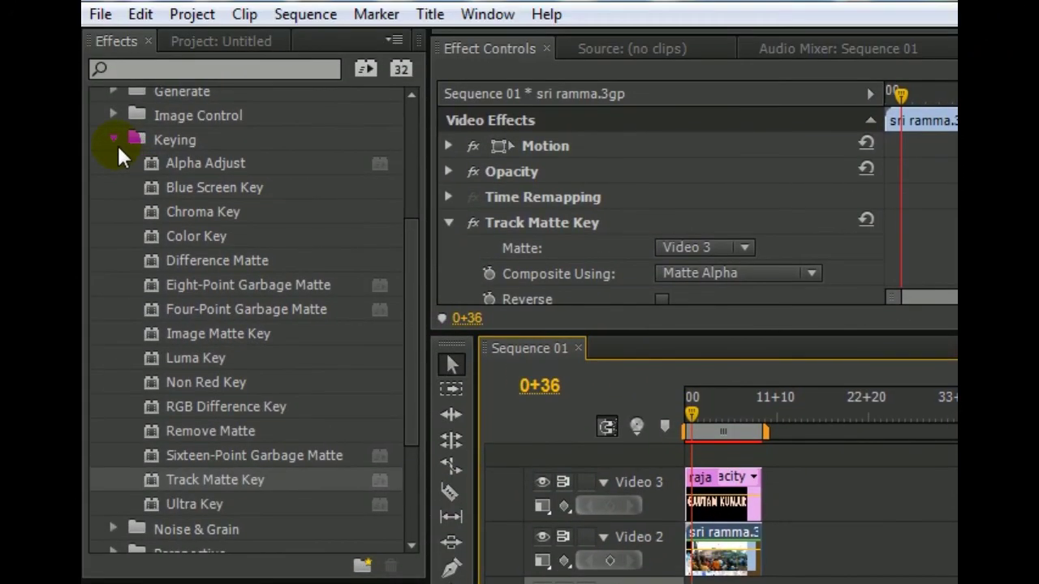
Collapse Video Effects, expand Video Transitions > Zoom and select Cross Zoom
click(115, 144)
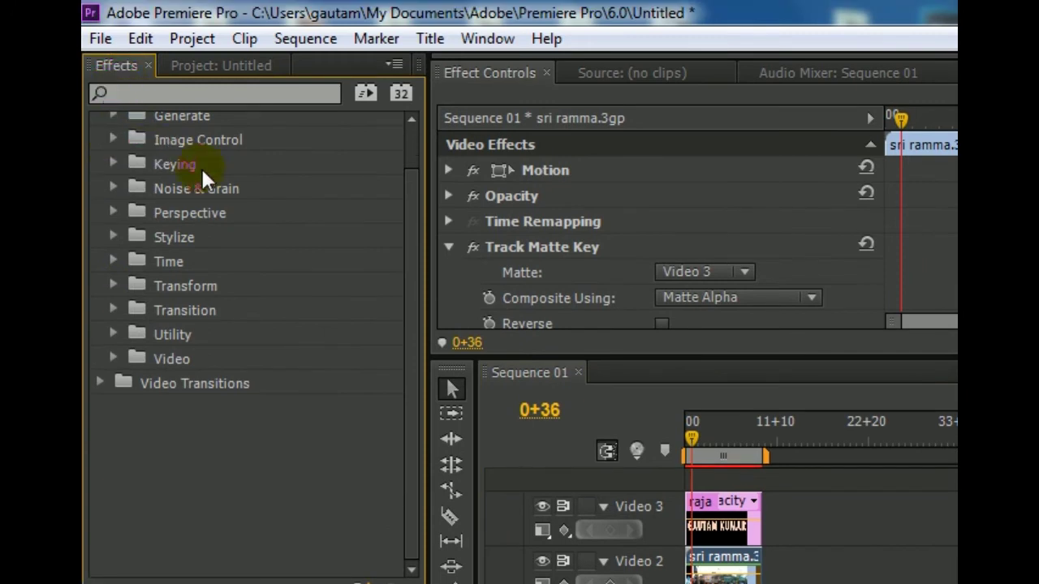
scroll(408, 177, up, 3)
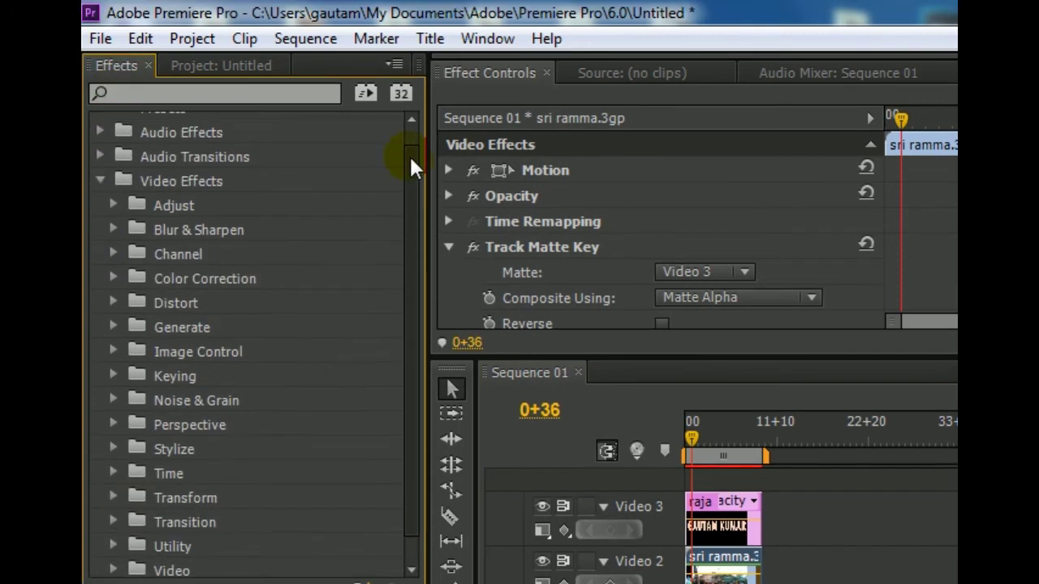
click(102, 185)
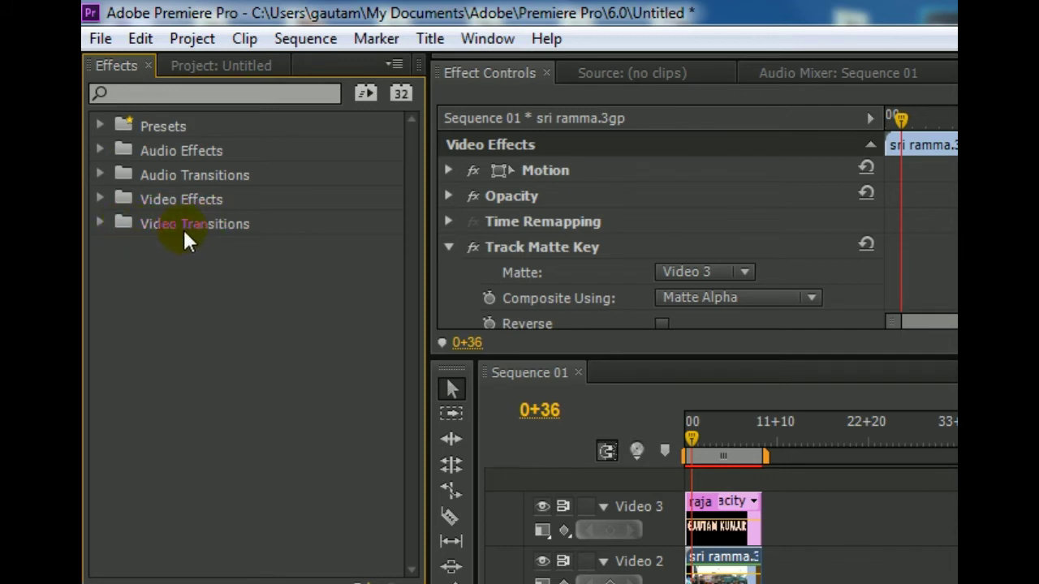
click(100, 225)
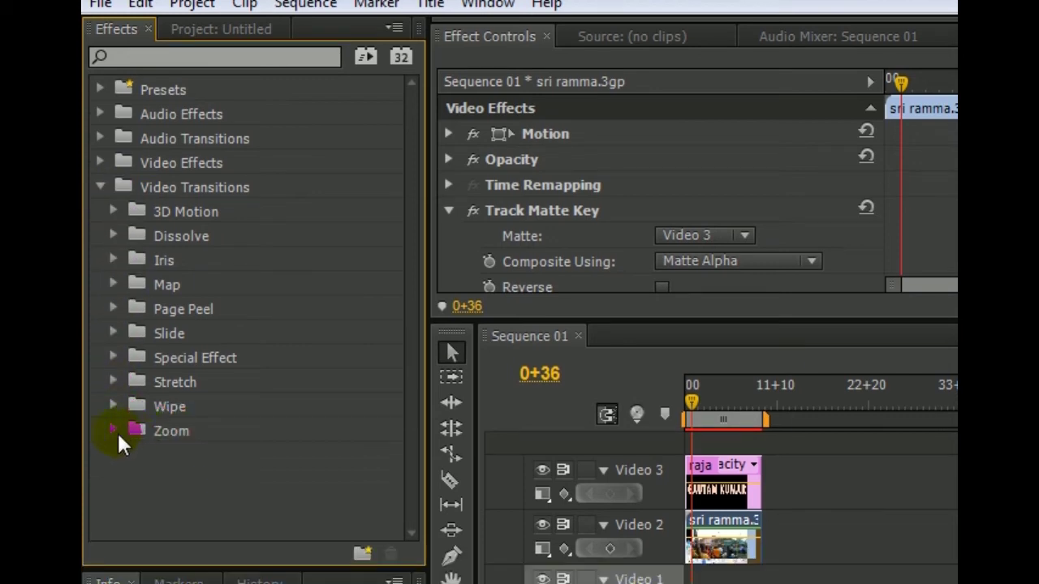
click(113, 431)
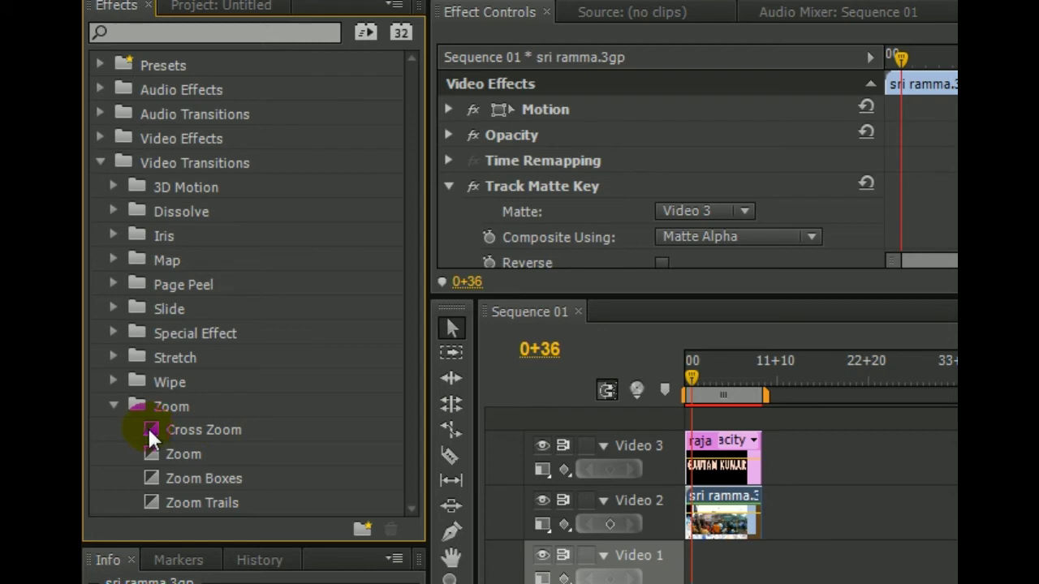
click(148, 430)
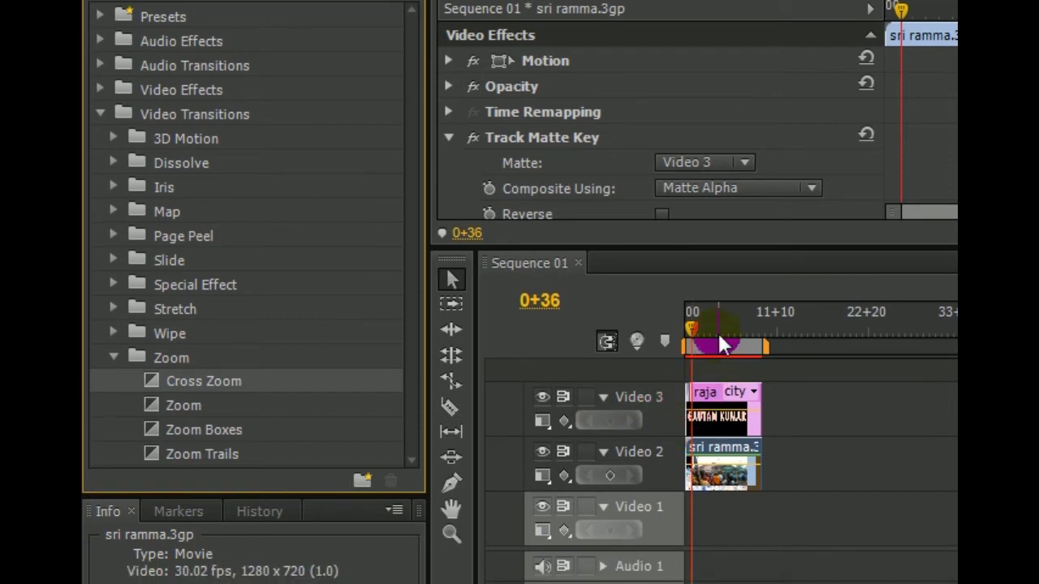
Play the sequence from the start to 1+29 to preview the footage-filled GAUTAM KUMAR title
click(676, 353)
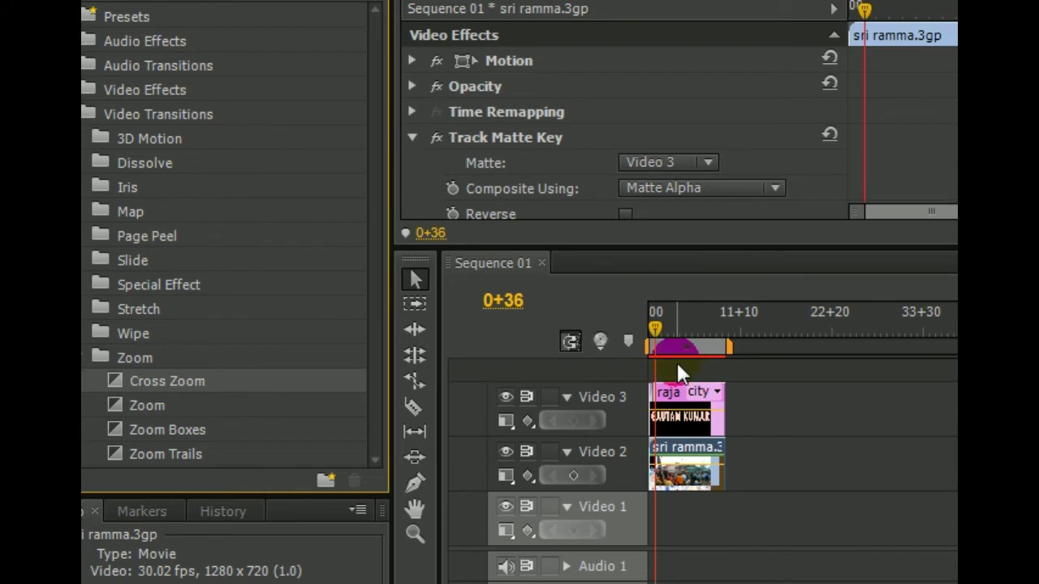
click(650, 322)
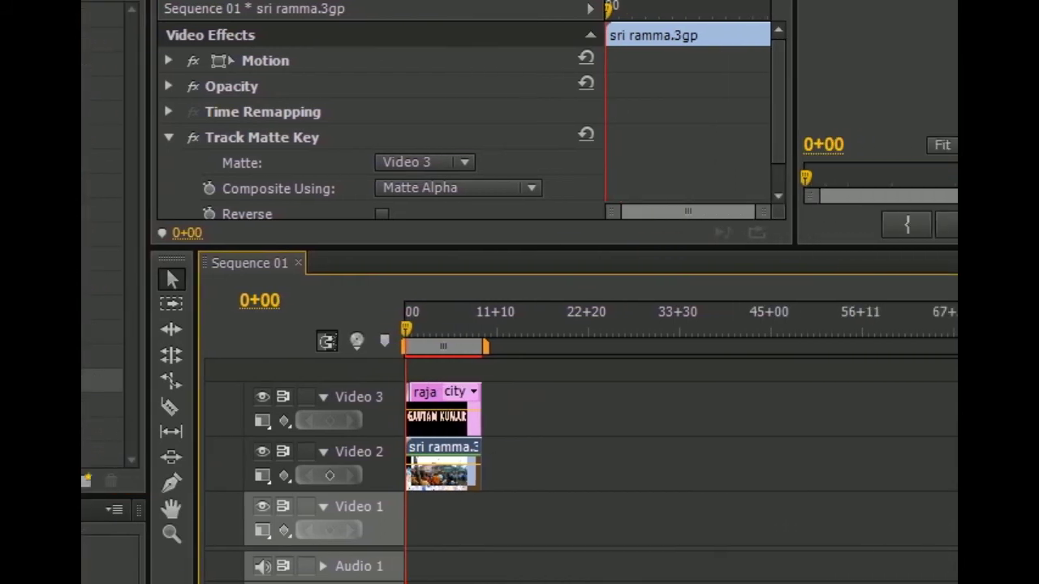
key(space)
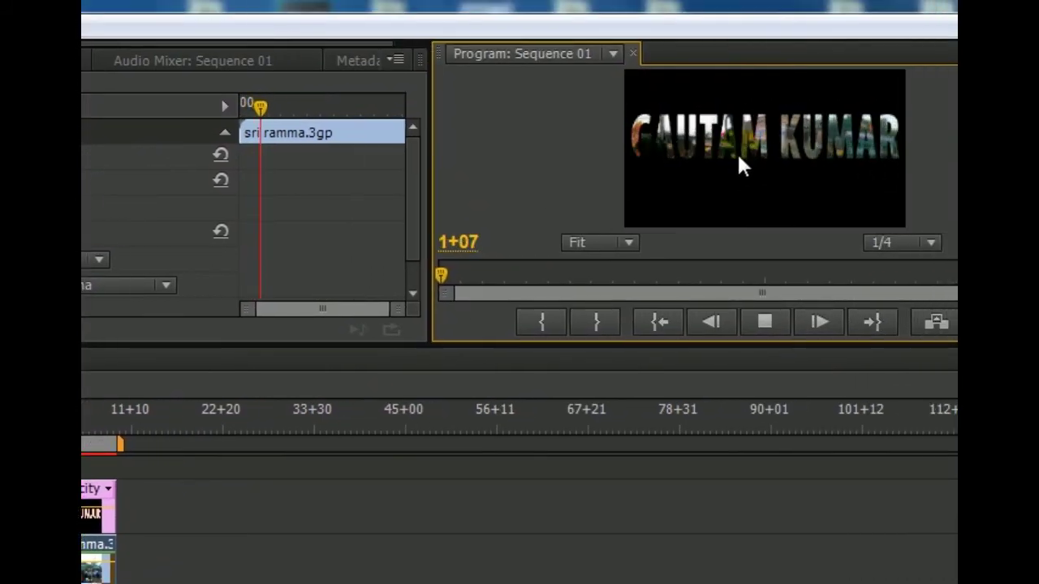
click(825, 285)
click(210, 424)
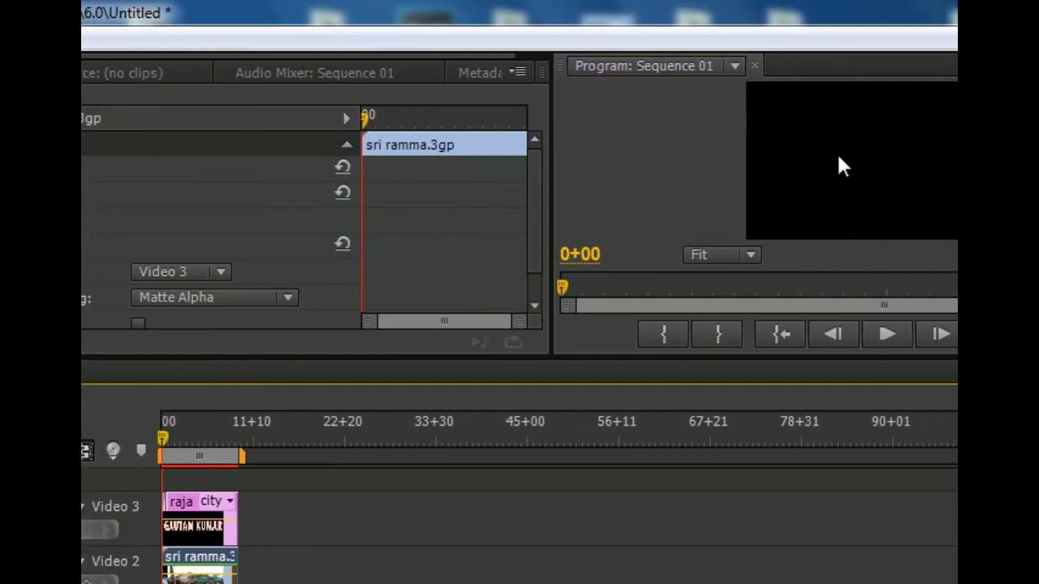
click(738, 334)
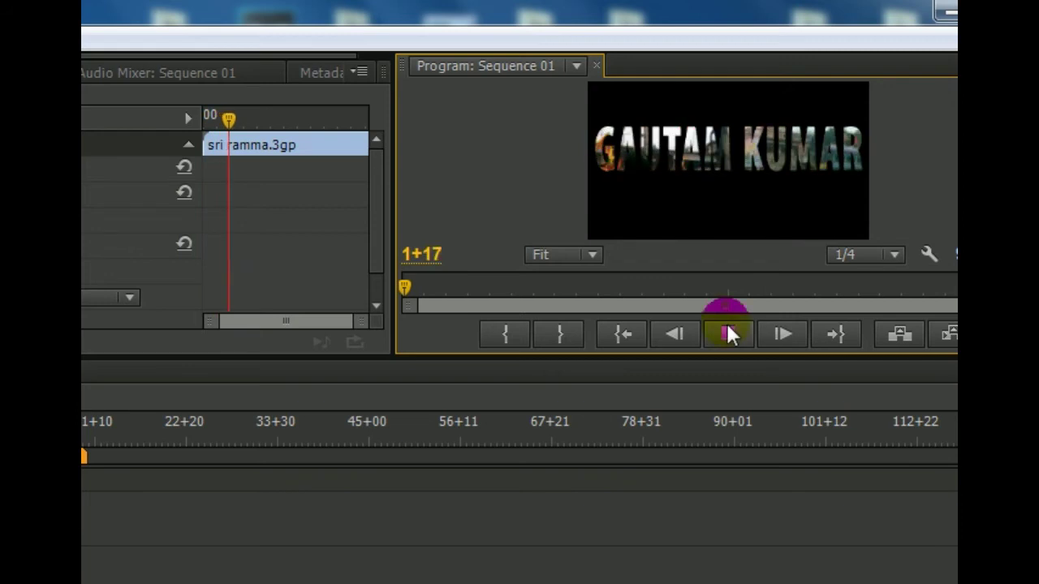
click(727, 332)
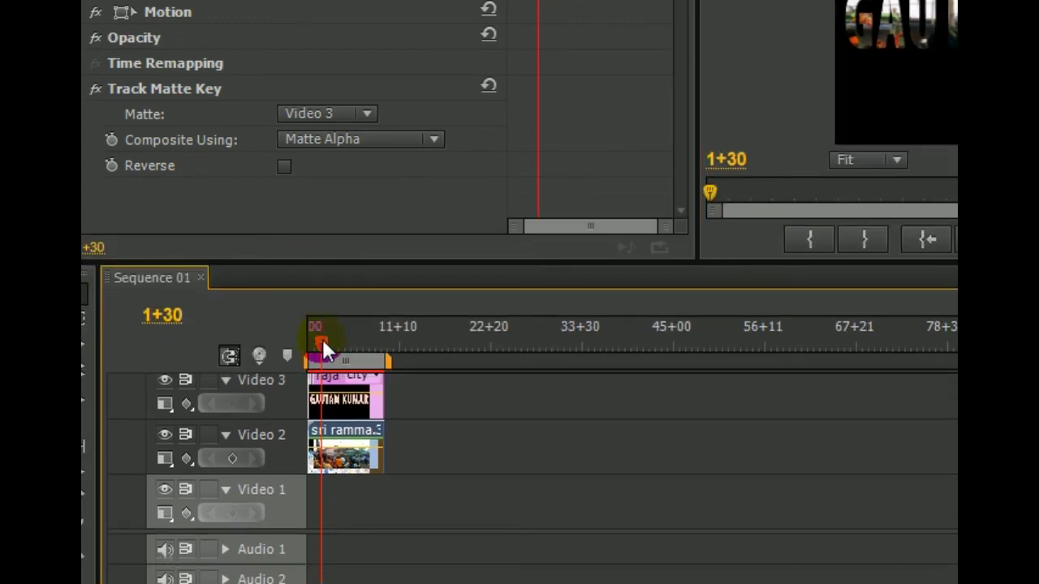
drag(328, 337, 312, 339)
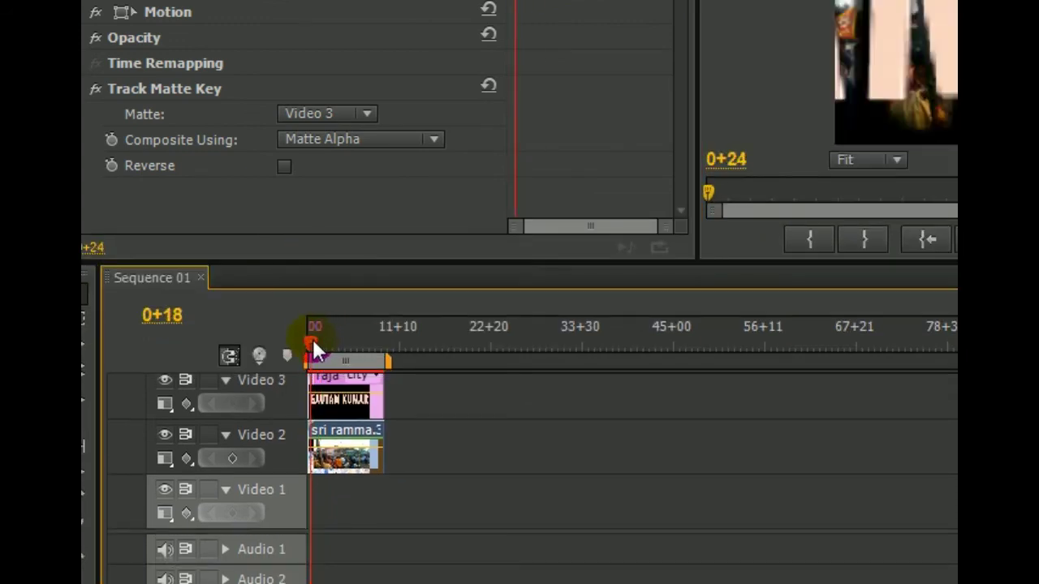
click(833, 240)
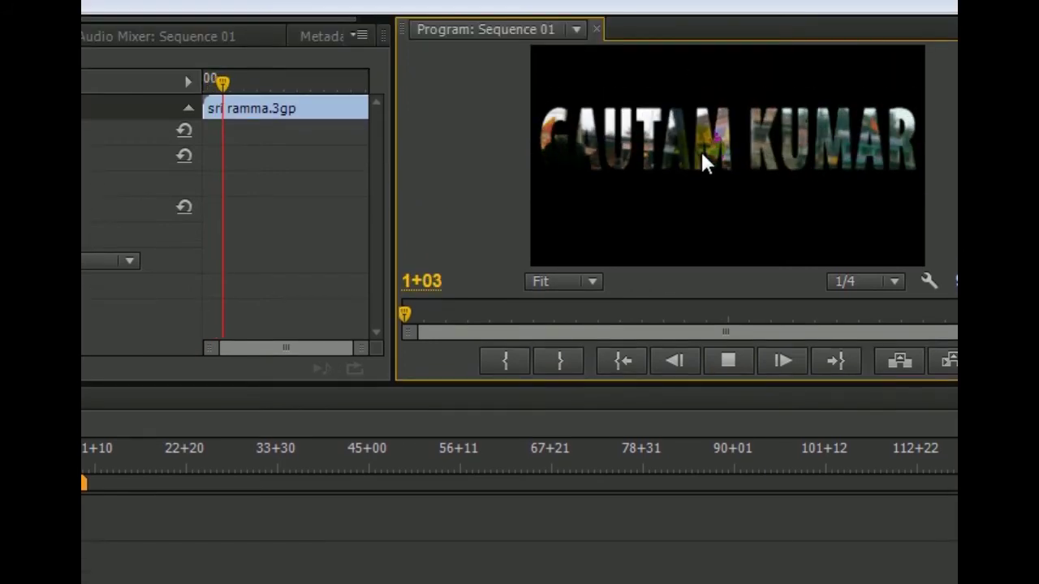
click(728, 361)
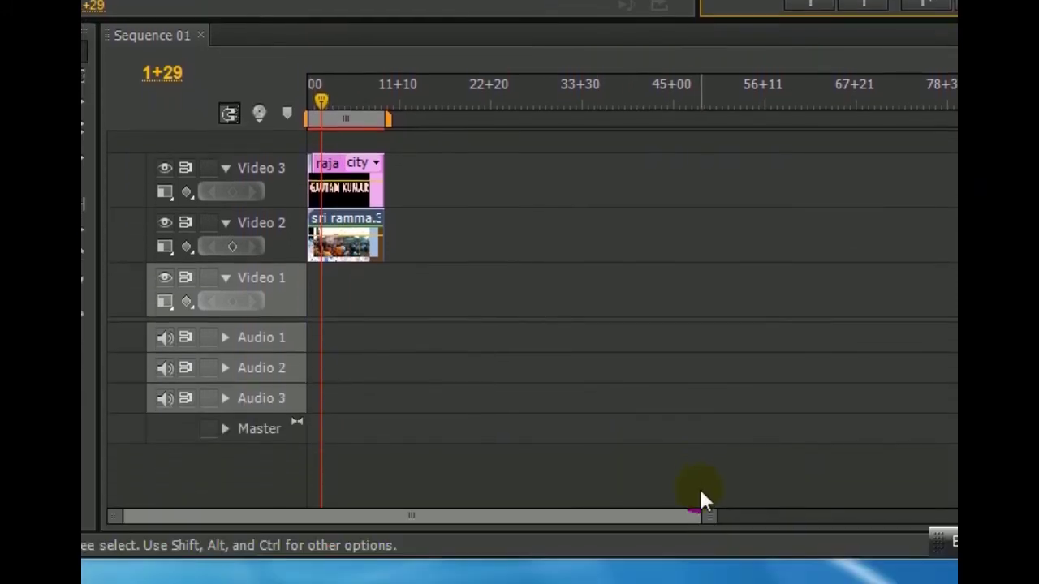
Clear the transition from the start of the Video 3 title clip
drag(710, 505, 521, 505)
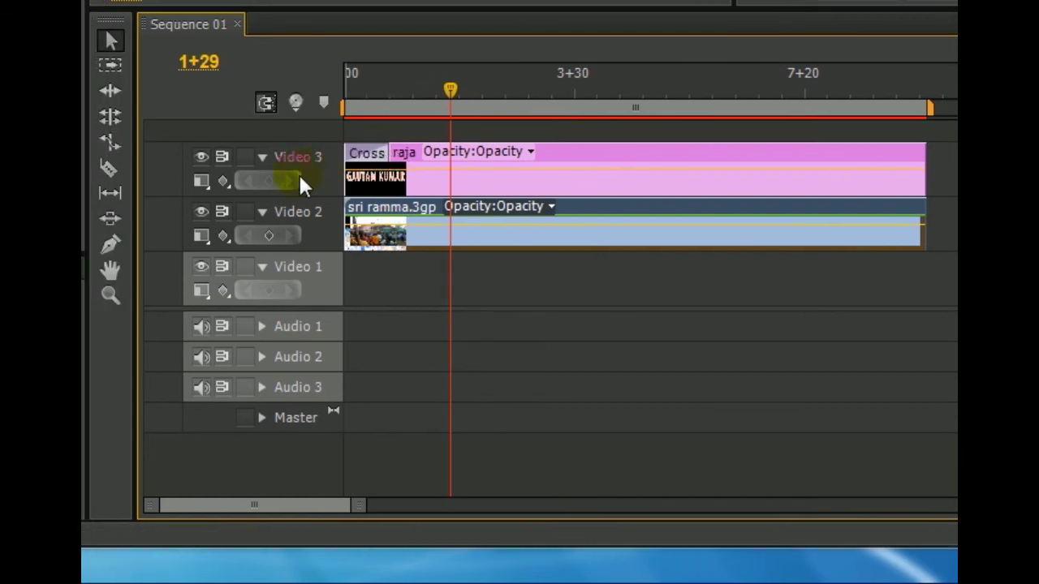
click(369, 158)
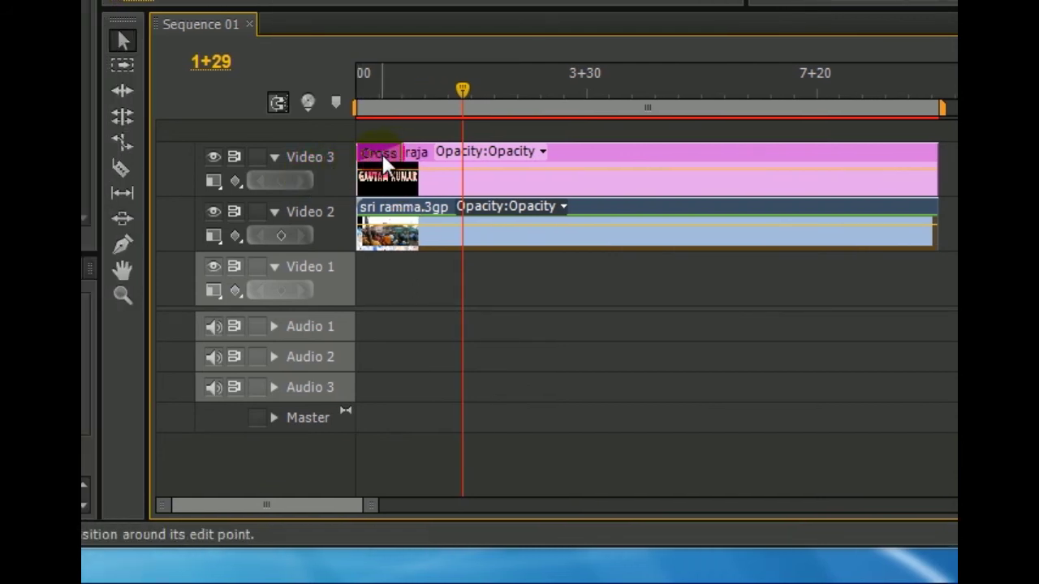
drag(383, 157, 376, 154)
right_click(376, 156)
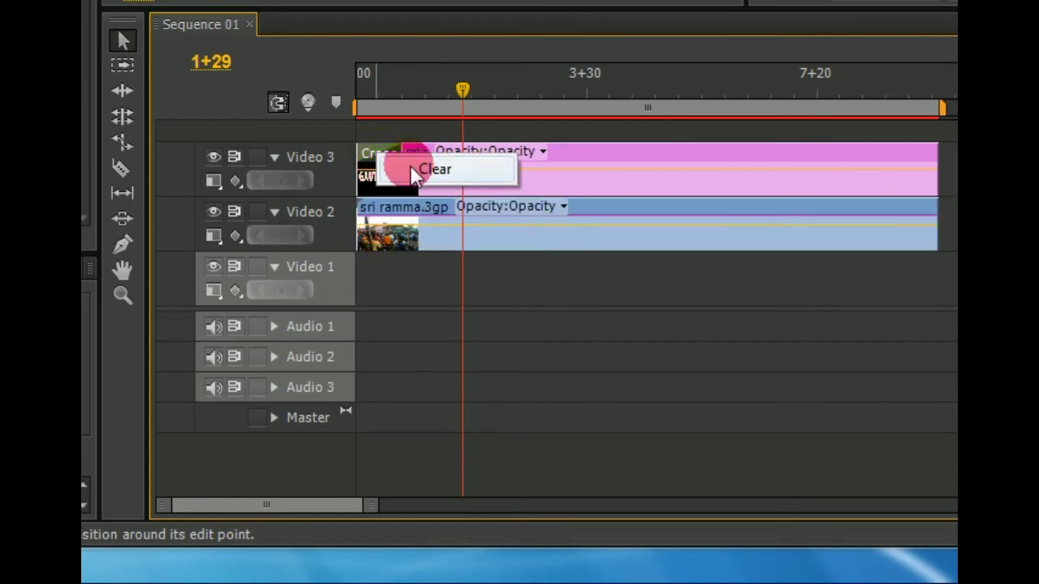
click(434, 169)
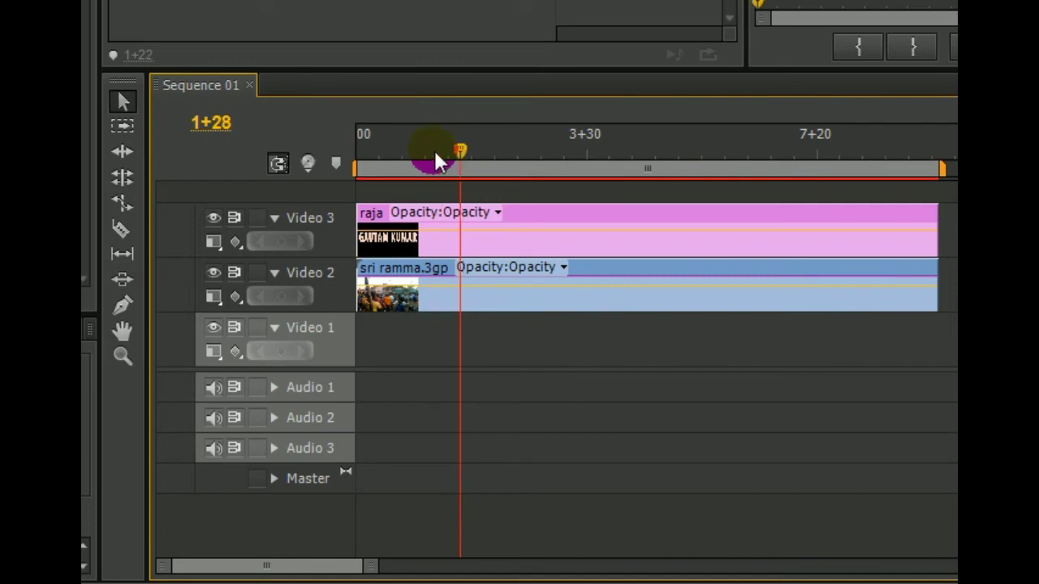
drag(436, 158, 357, 154)
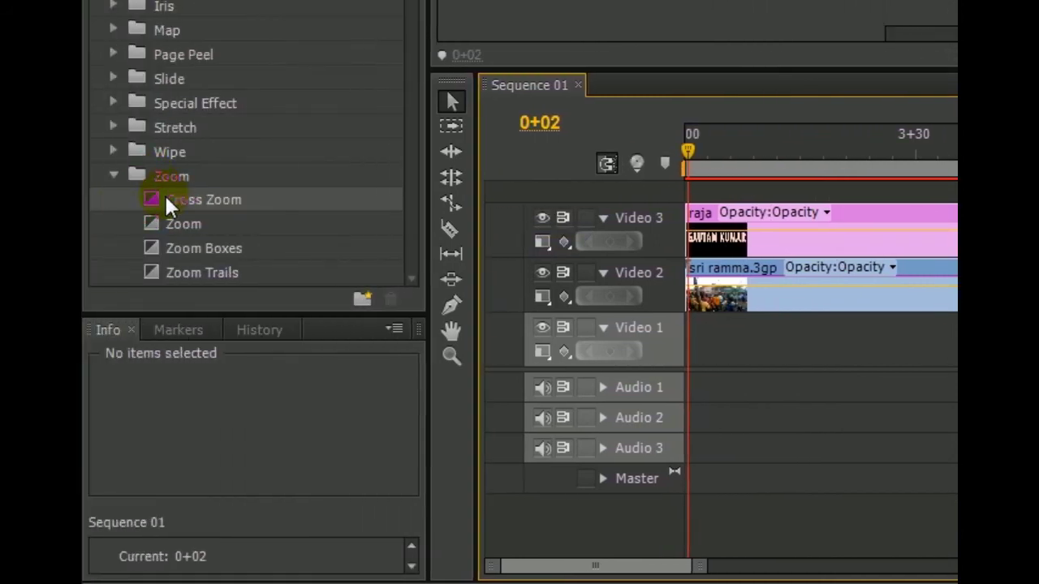
Drop Cross Zoom at the start of the sri ramma.3gp clip on Video 2
drag(167, 204, 316, 211)
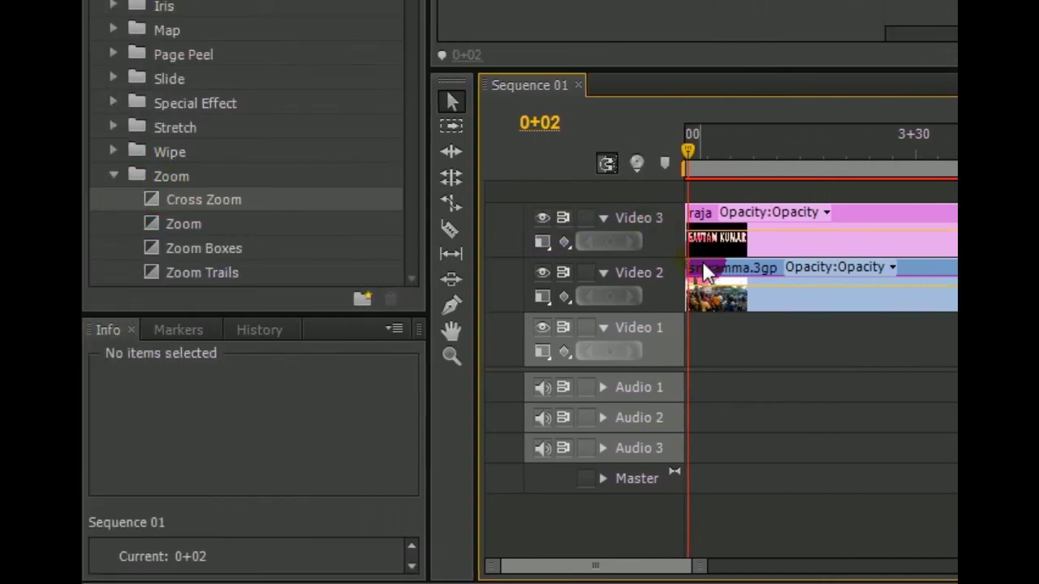
drag(159, 195, 210, 204)
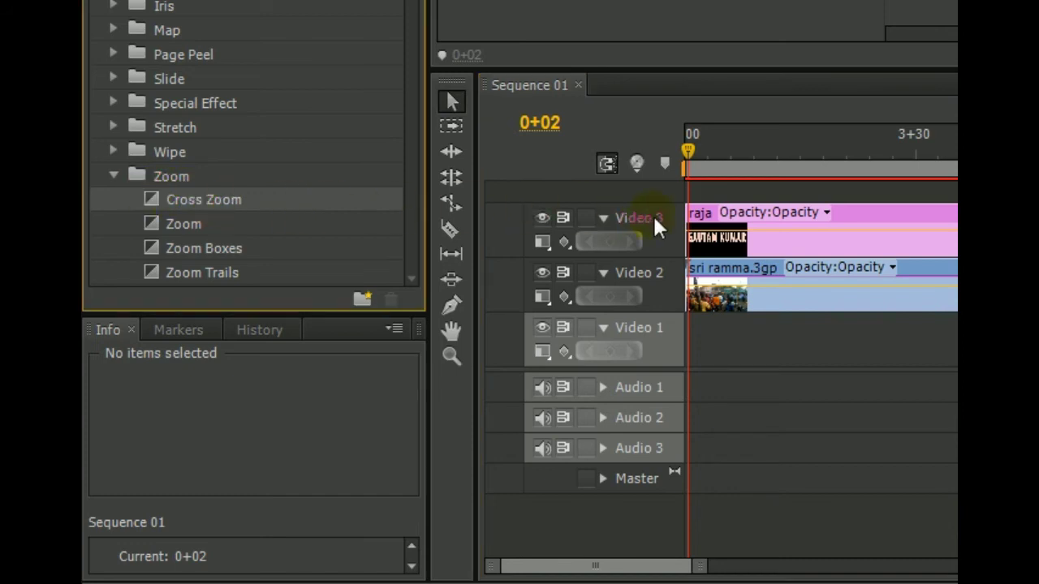
drag(655, 218, 692, 278)
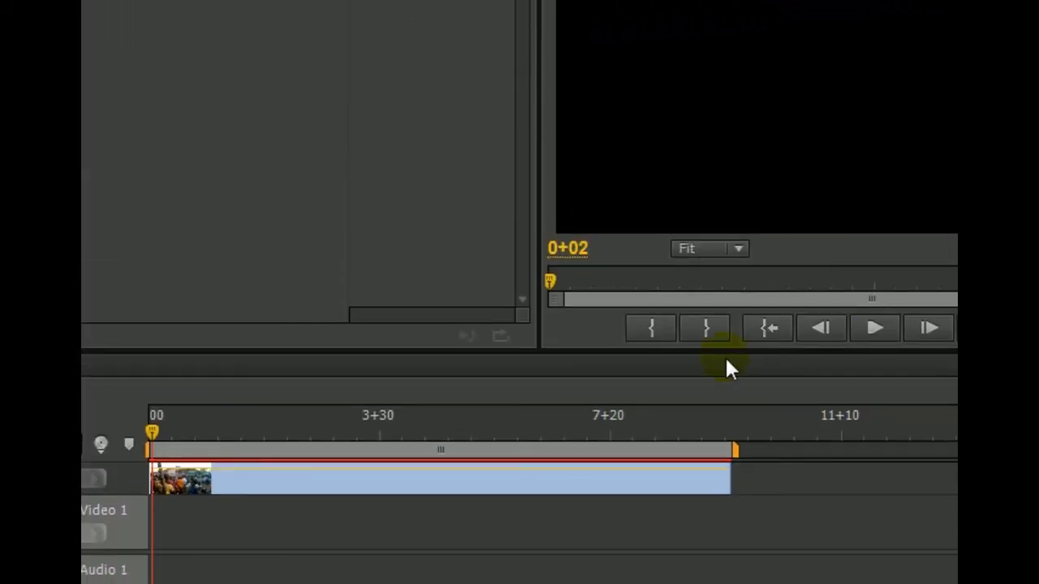
Play the sequence from 0+00 several times to preview the Cross Zoom opening
click(735, 369)
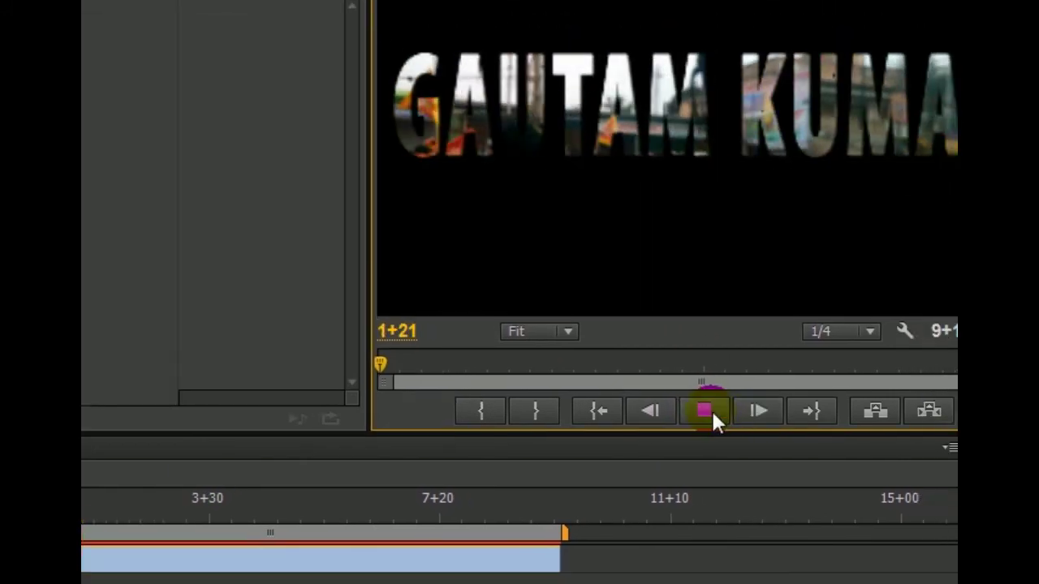
click(712, 412)
click(256, 424)
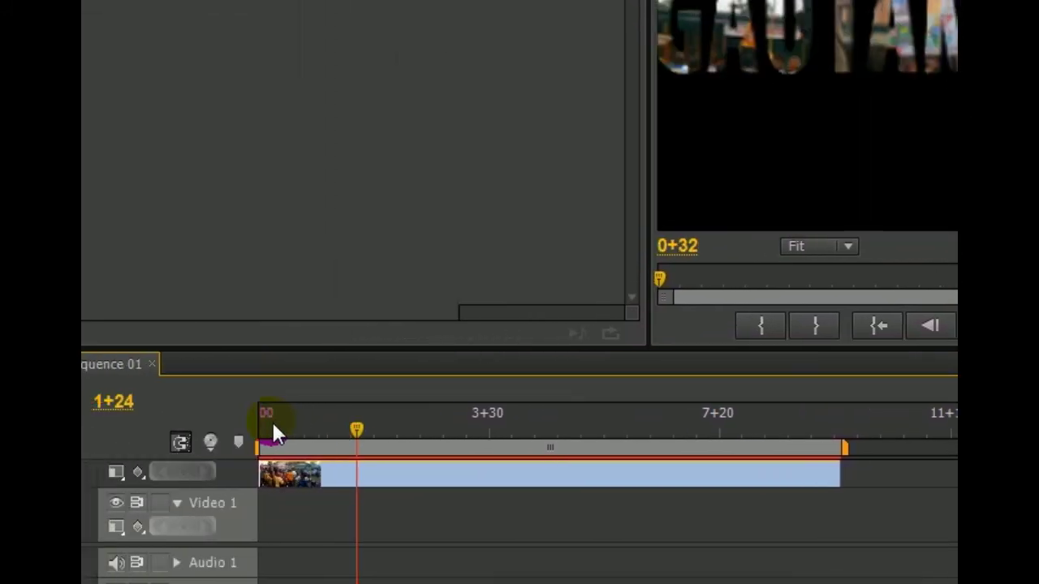
click(925, 313)
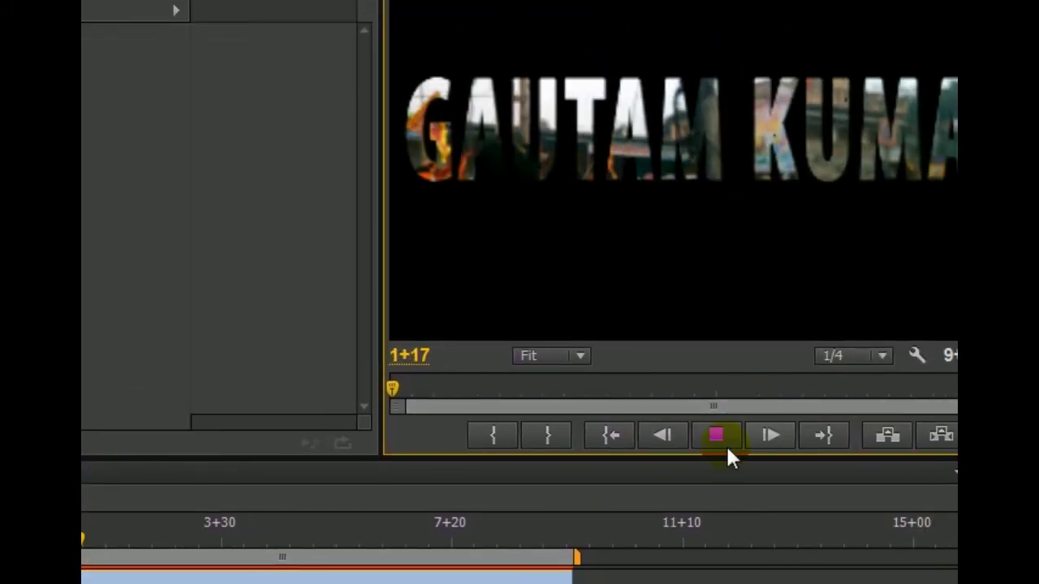
click(719, 435)
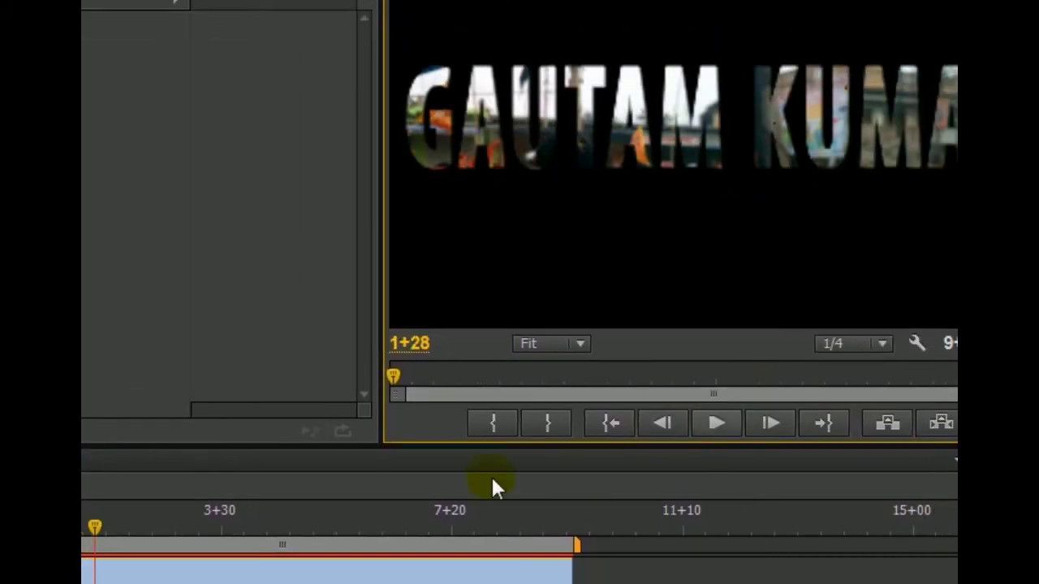
drag(202, 437, 89, 406)
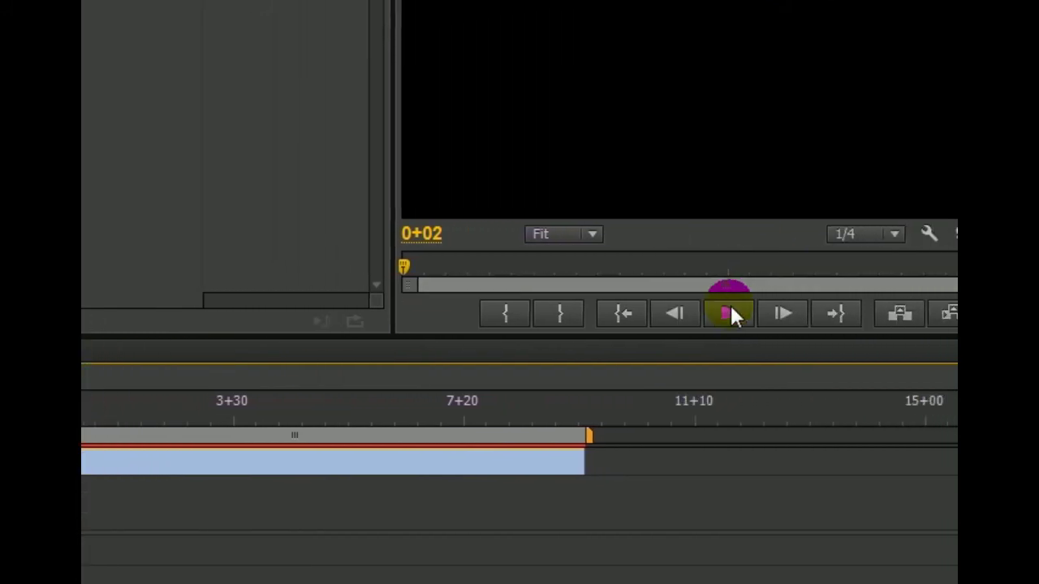
click(730, 314)
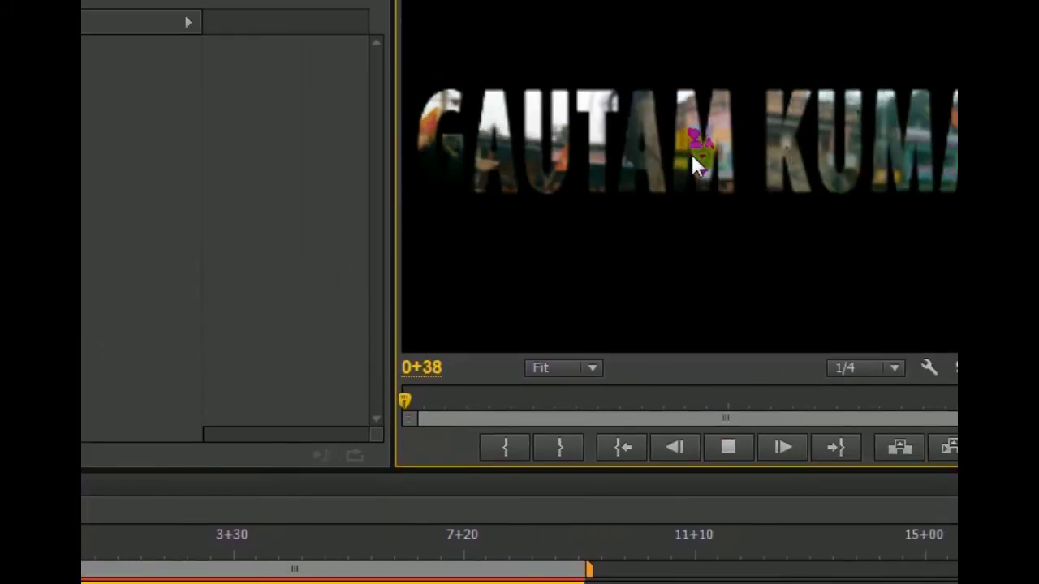
click(728, 374)
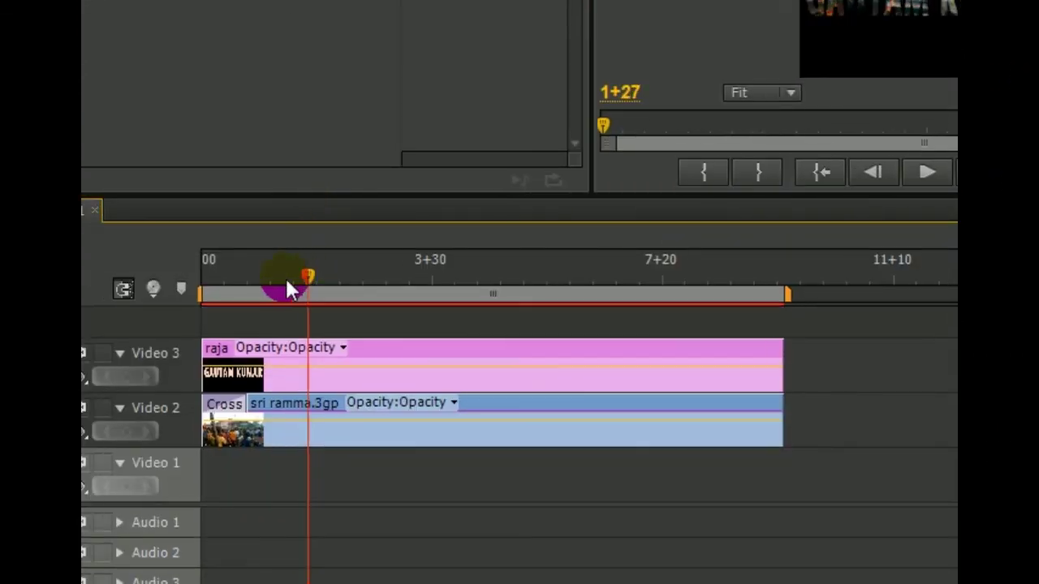
drag(286, 290, 204, 289)
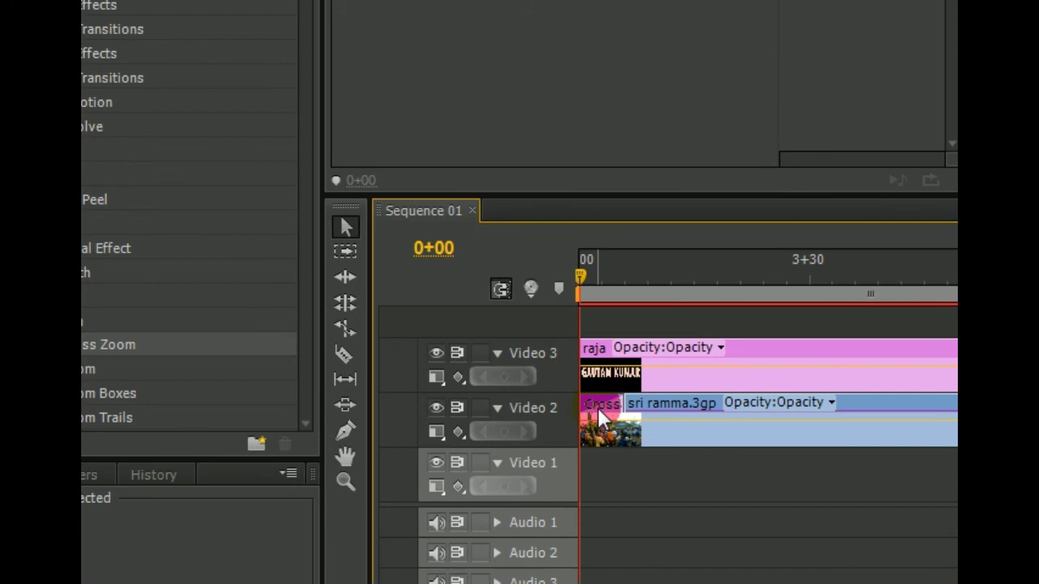
click(679, 390)
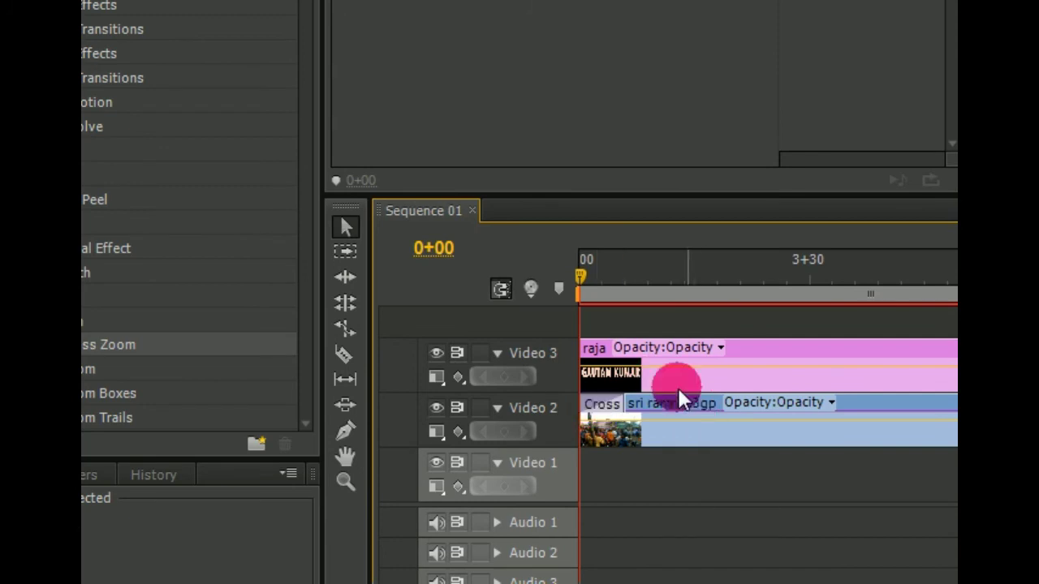
key(space)
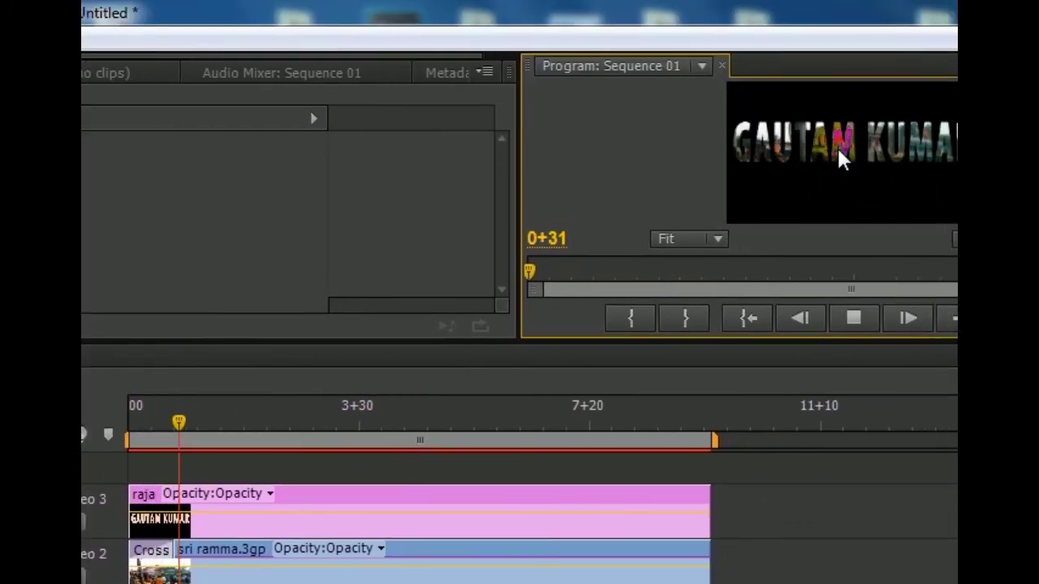
click(725, 310)
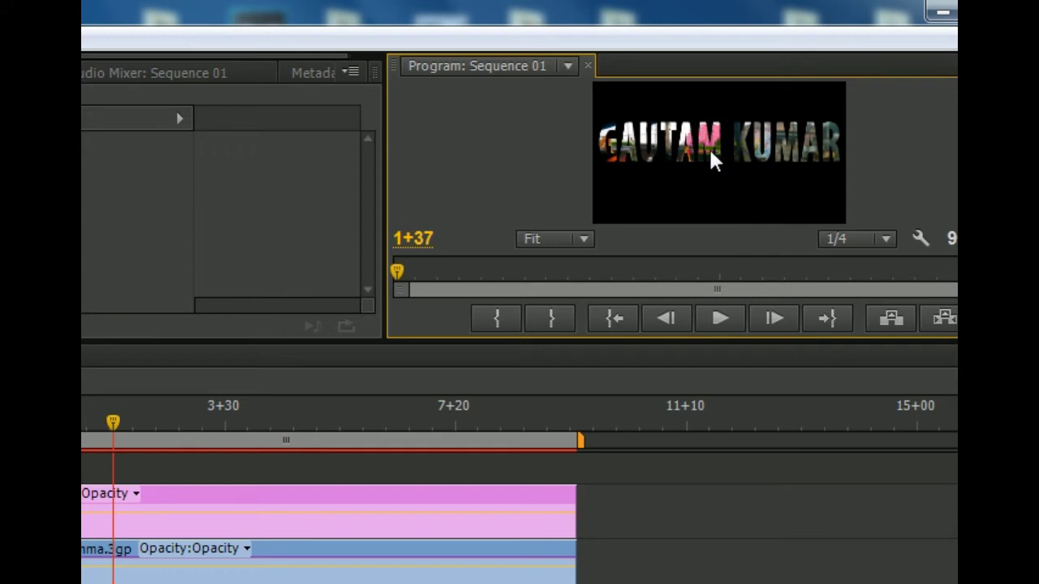
click(288, 441)
click(560, 292)
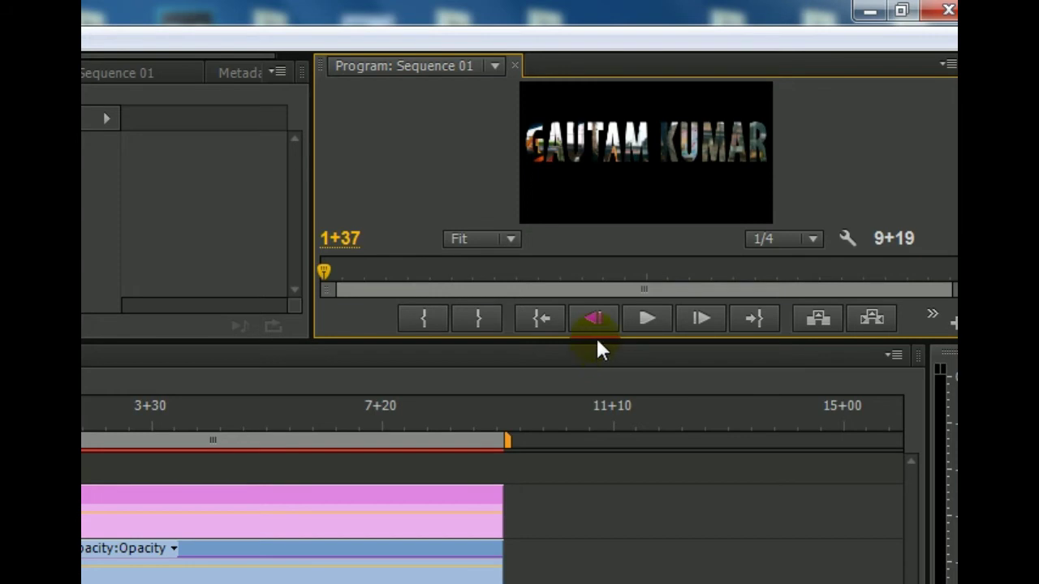
drag(596, 341, 599, 421)
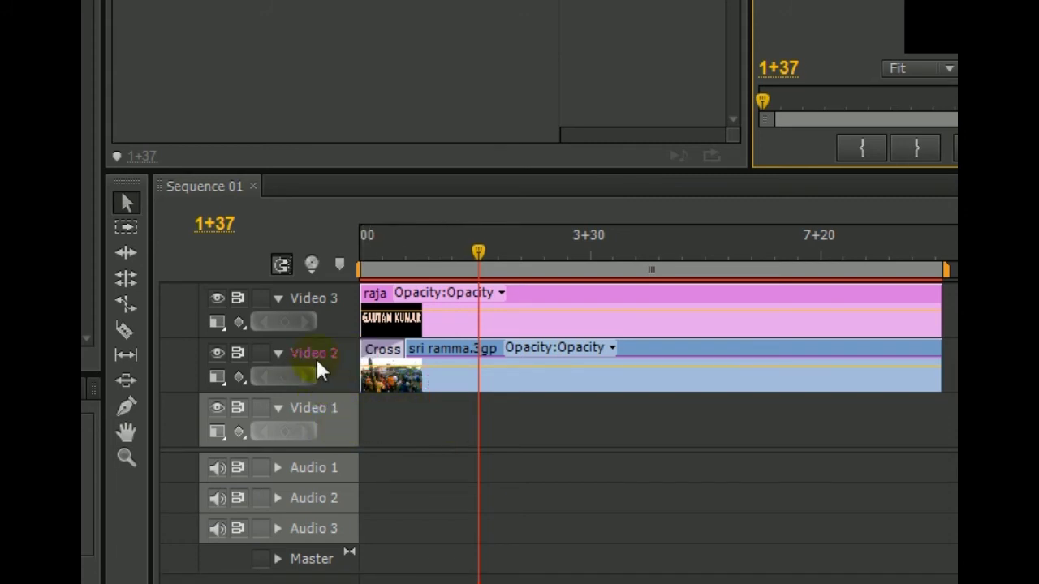
click(441, 357)
click(471, 297)
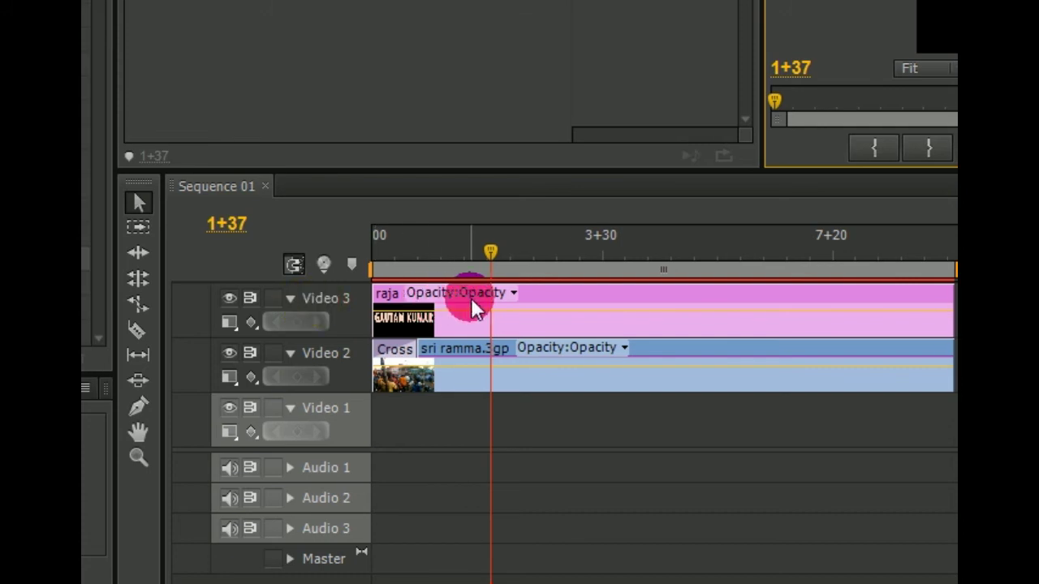
click(430, 374)
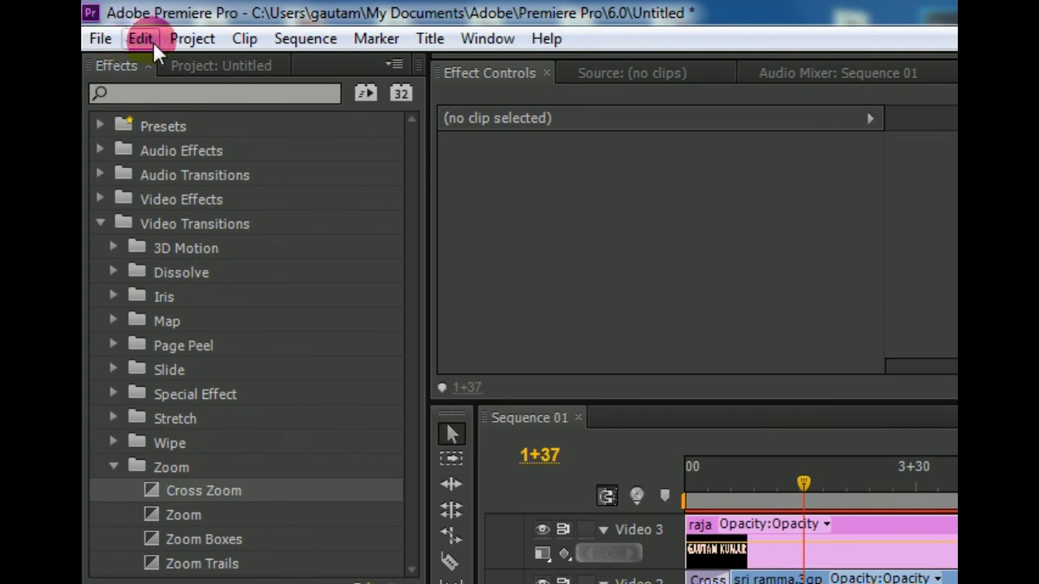
Create a new default still title named Title 02
click(423, 37)
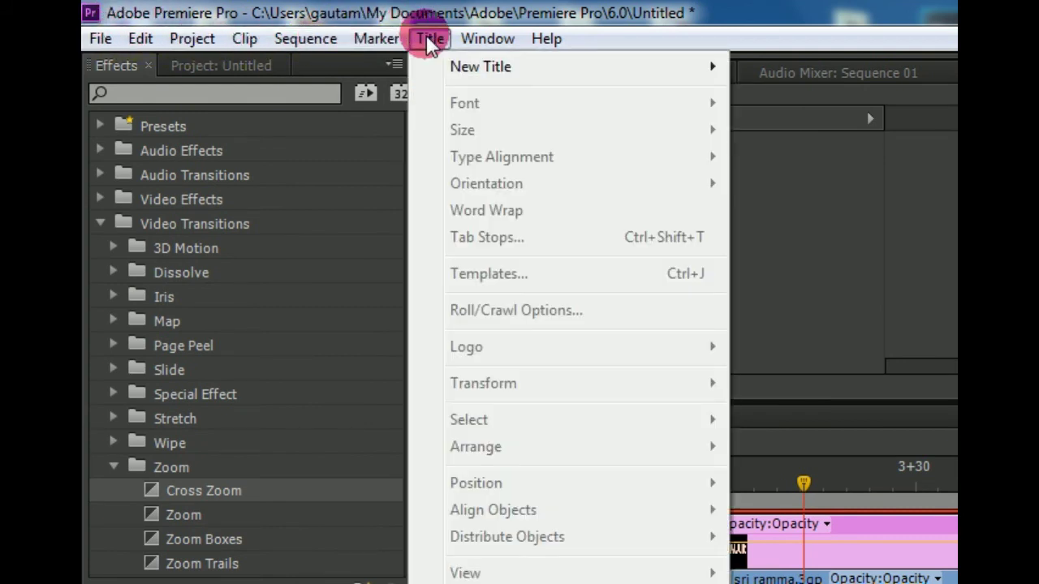
mouse_move(452, 70)
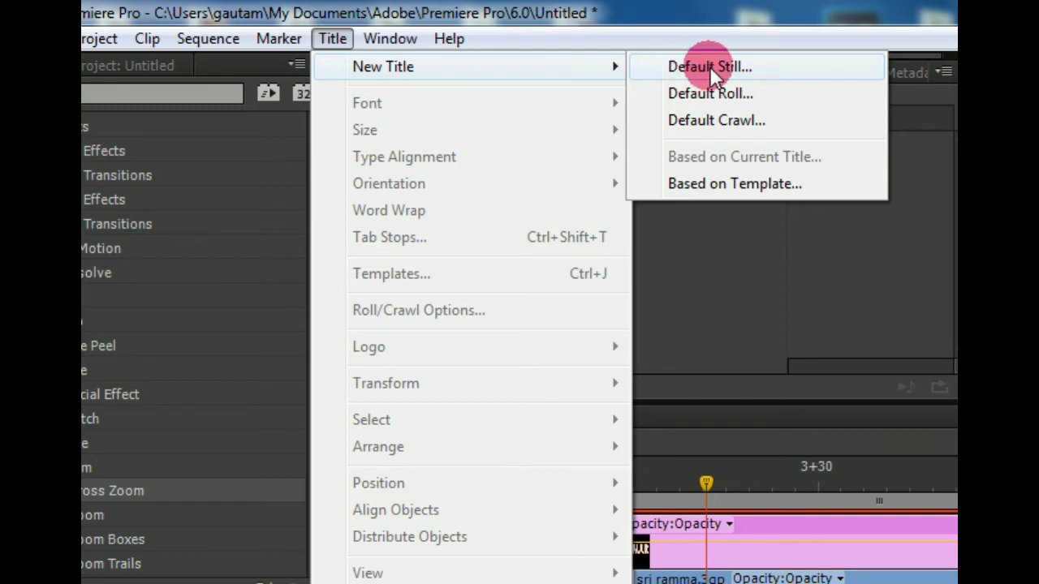
click(709, 68)
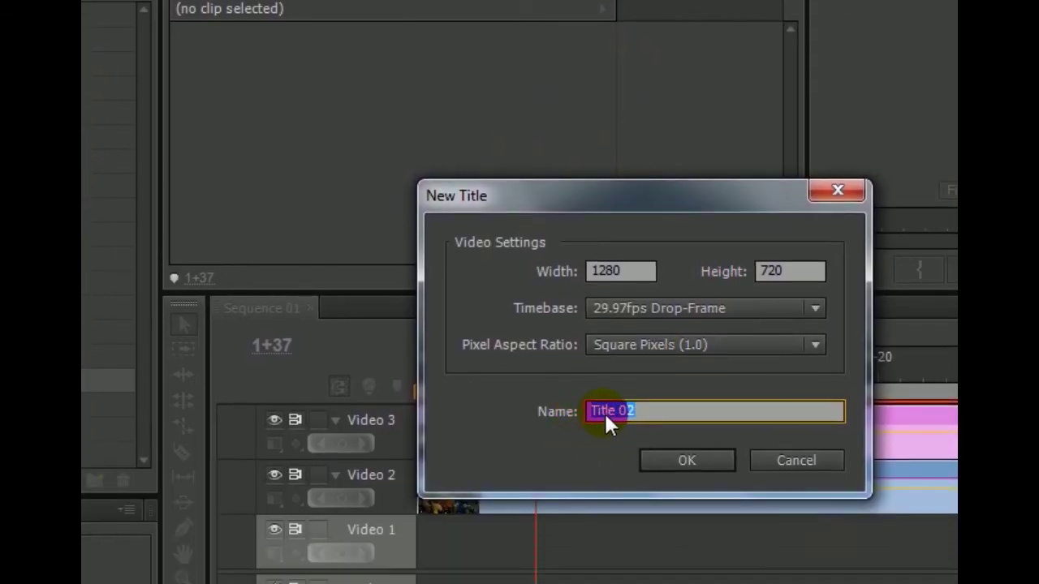
click(691, 461)
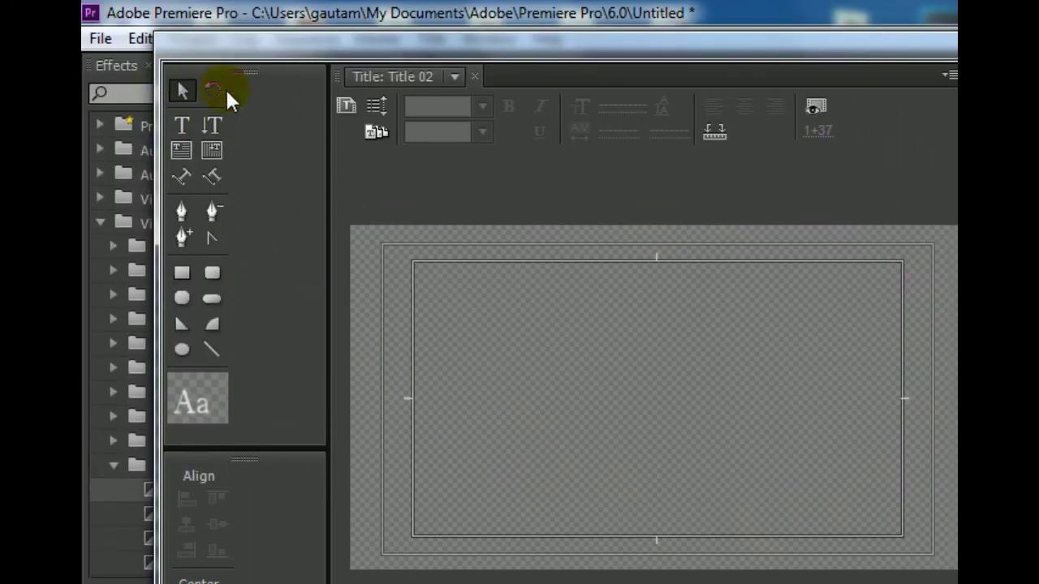
Draw a rectangle across the whole title frame, about 1281 × 698 at X 648, Y 367
click(179, 274)
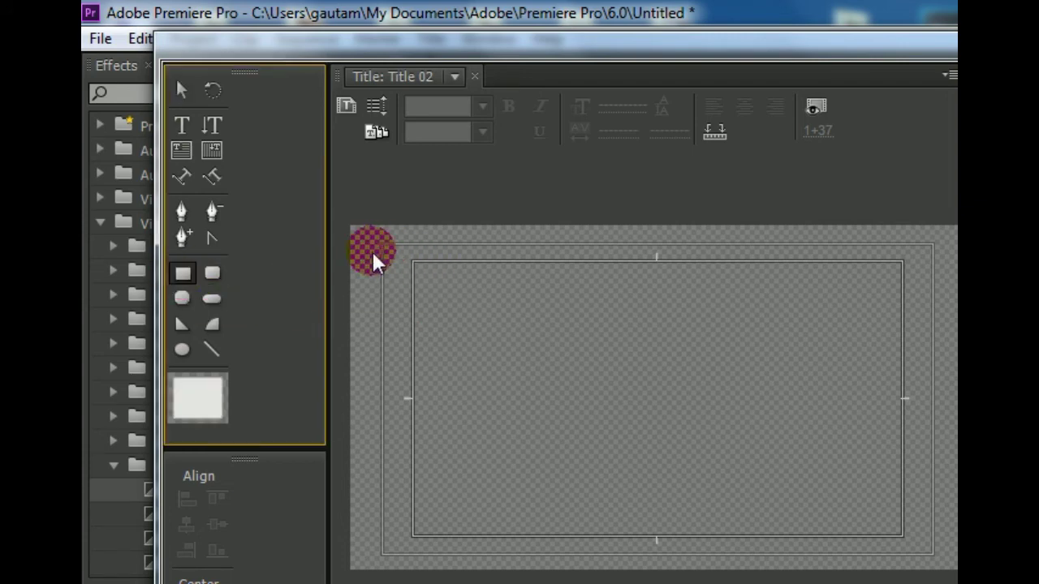
drag(353, 237, 920, 543)
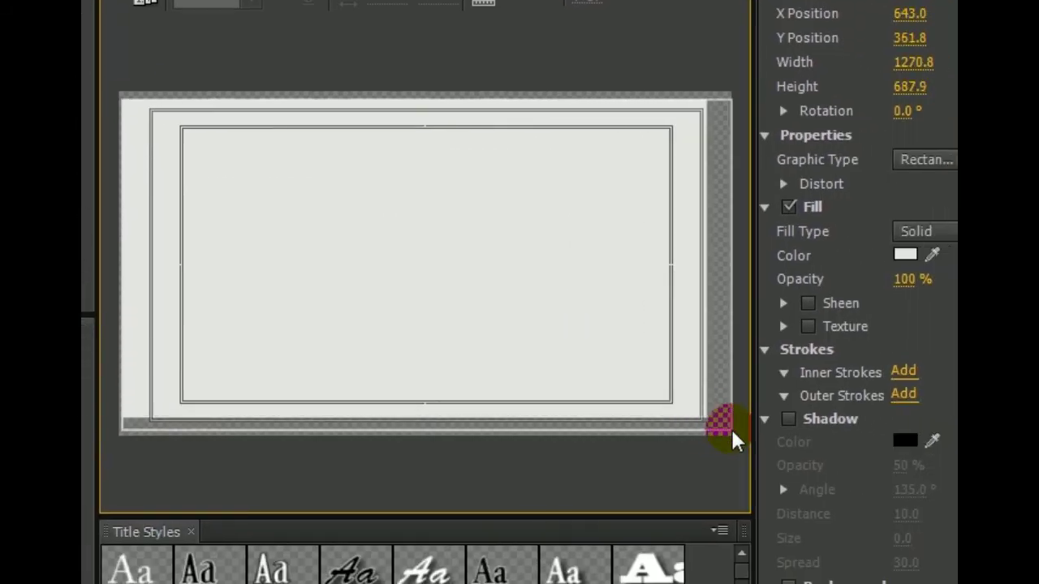
drag(738, 432, 783, 457)
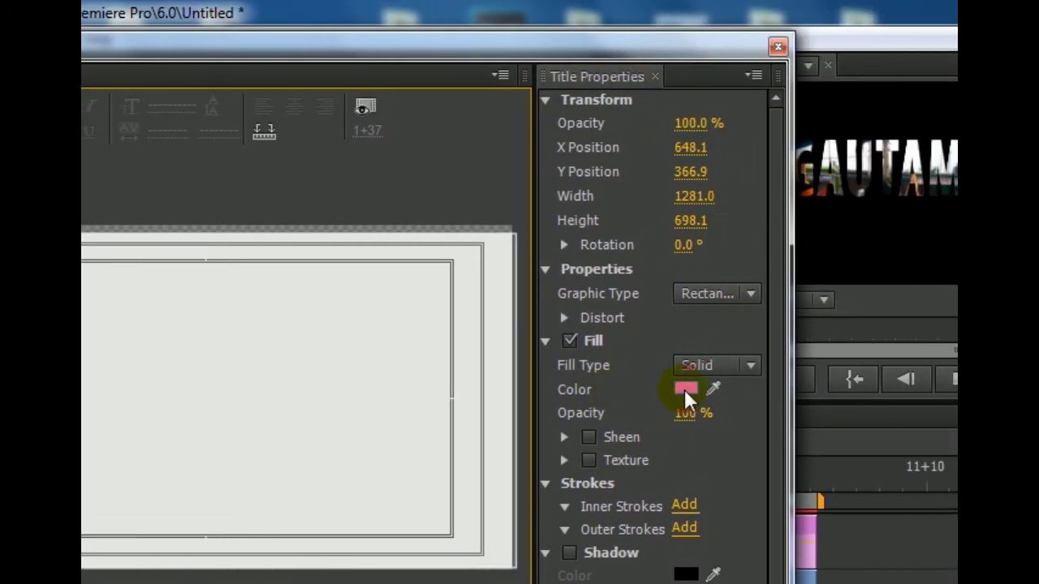
Give the rectangle a solid blue fill, colour 0B1BEA, via the Color Picker
click(686, 388)
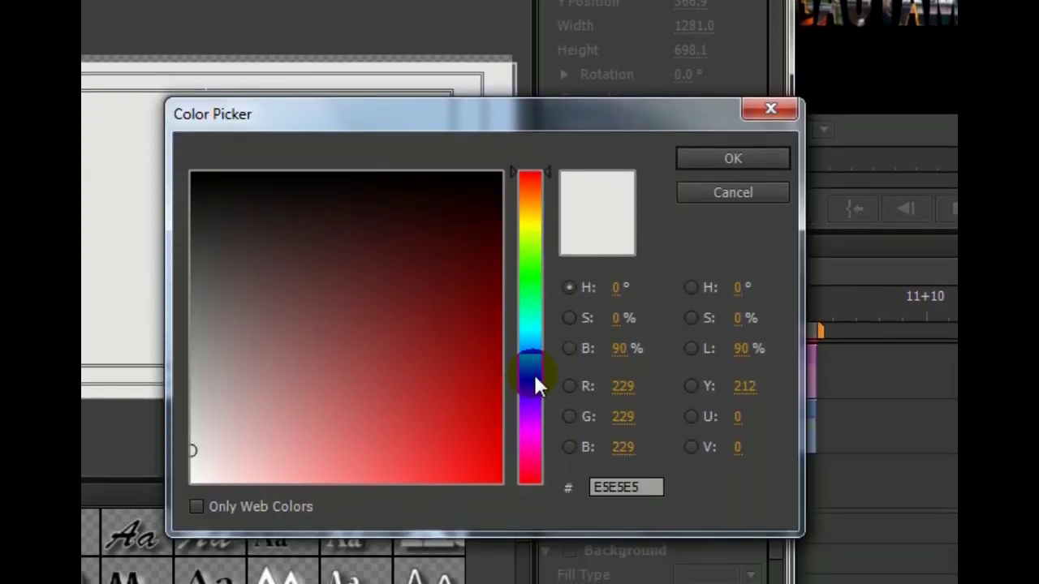
click(532, 375)
click(482, 438)
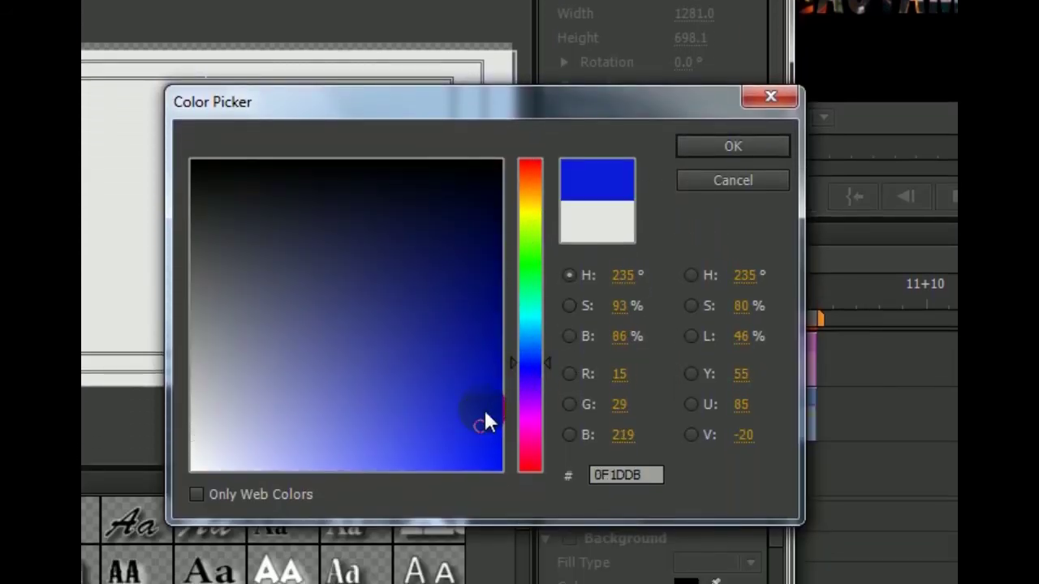
click(528, 268)
click(542, 215)
click(530, 165)
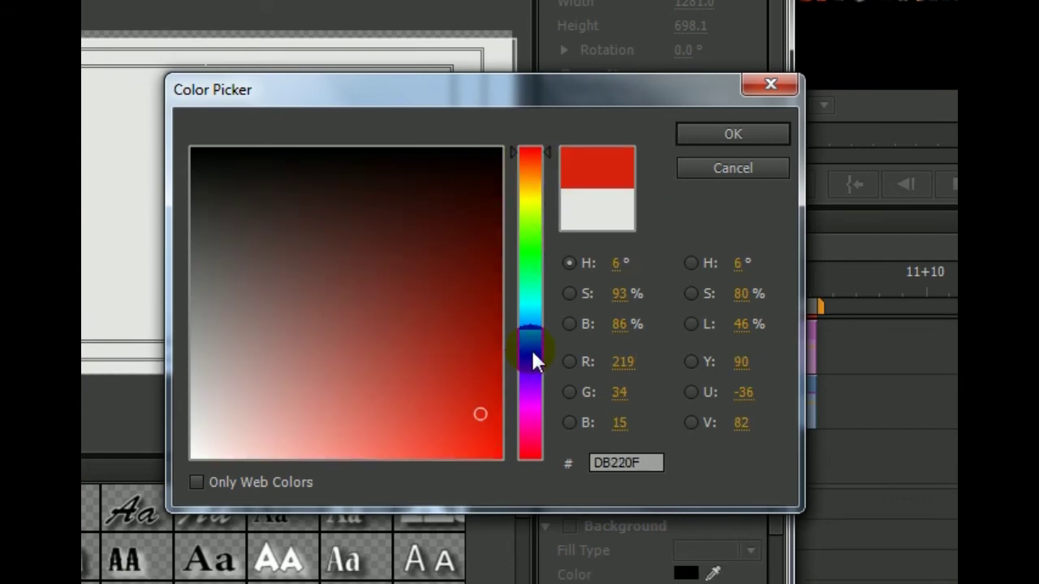
click(532, 351)
drag(487, 418, 487, 435)
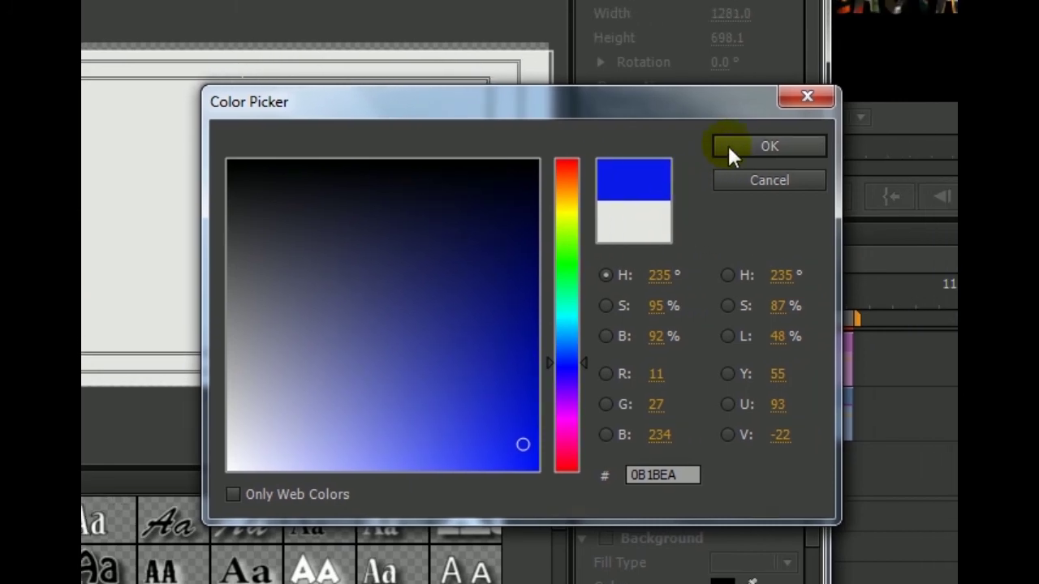
click(783, 114)
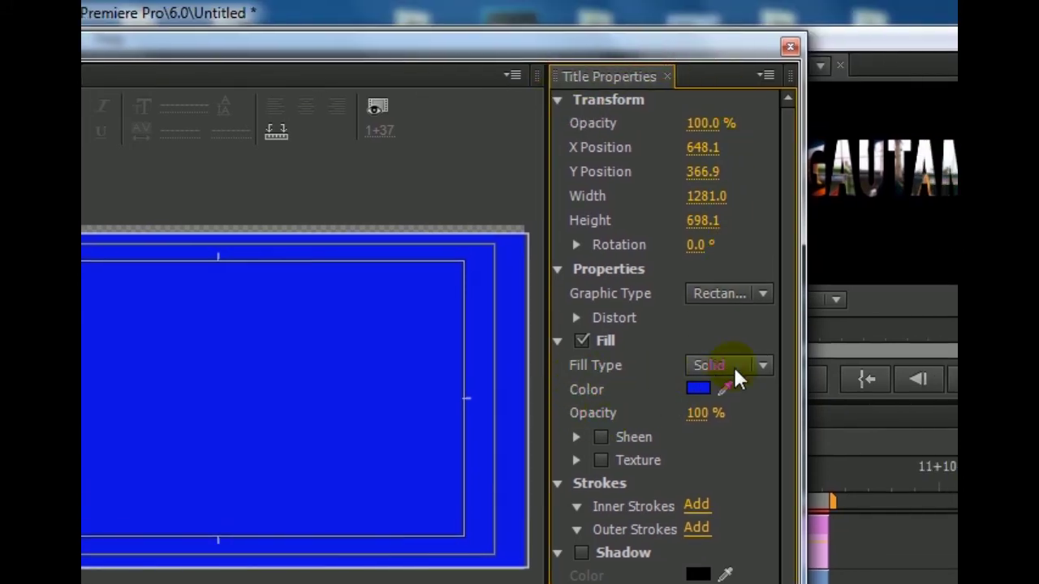
Switch the rectangle's Fill Type from Solid to Linear Gradient, then reselect the rectangle
click(755, 366)
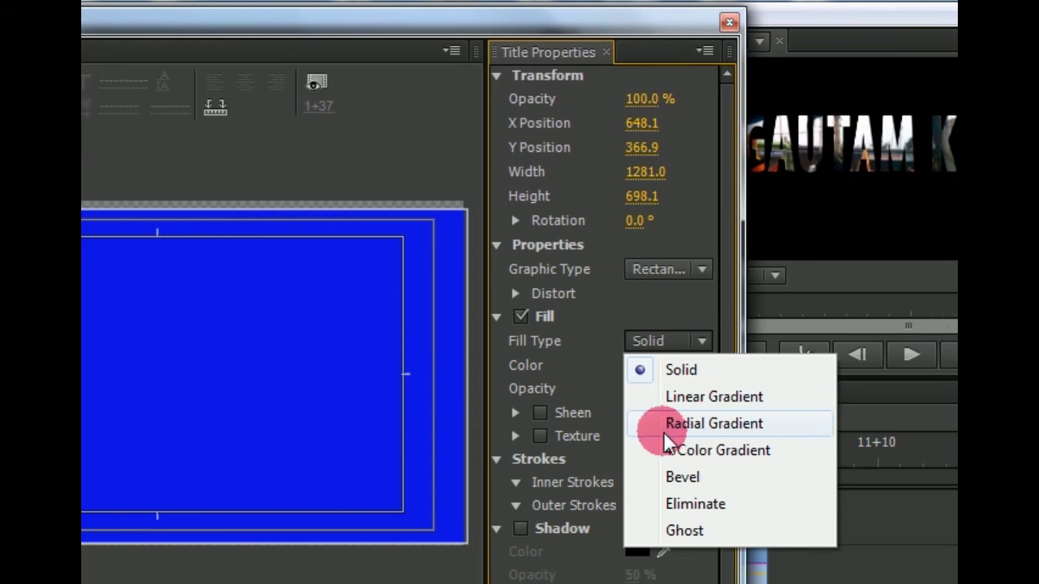
click(695, 398)
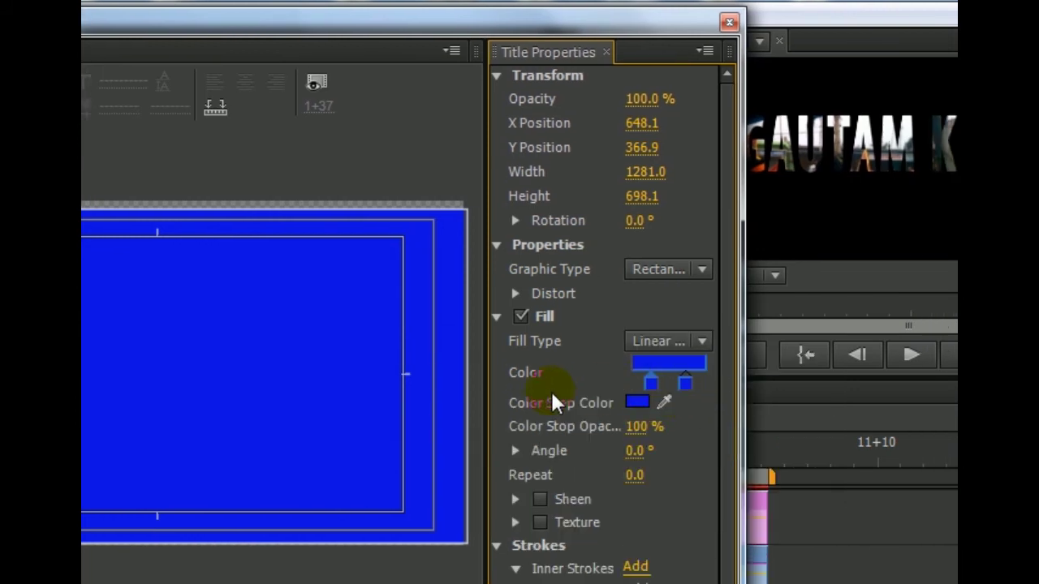
click(189, 349)
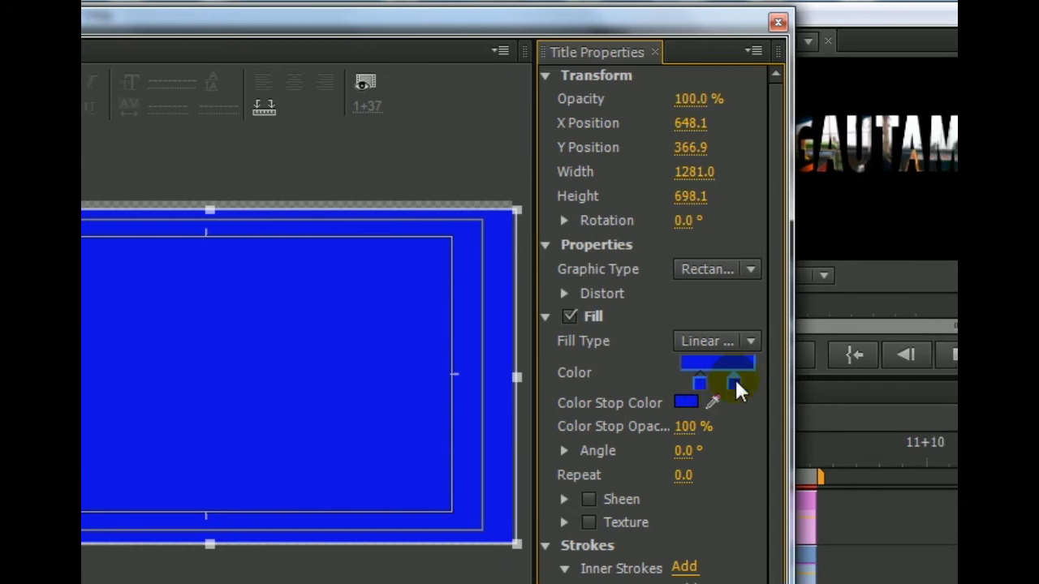
Set the second gradient stop to magenta DB12DD, replacing a briefly tried yellow
click(686, 401)
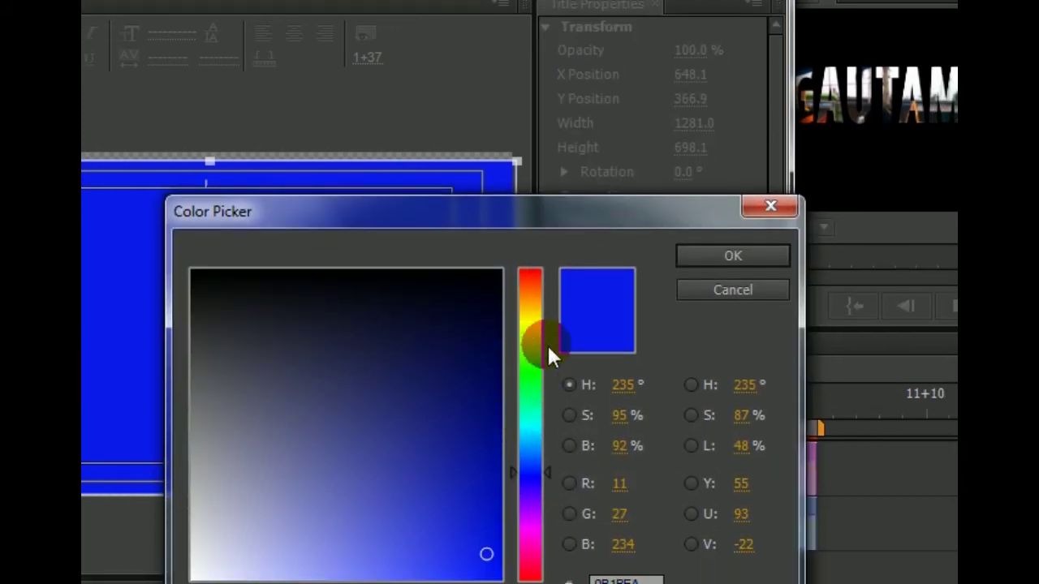
click(534, 325)
click(467, 430)
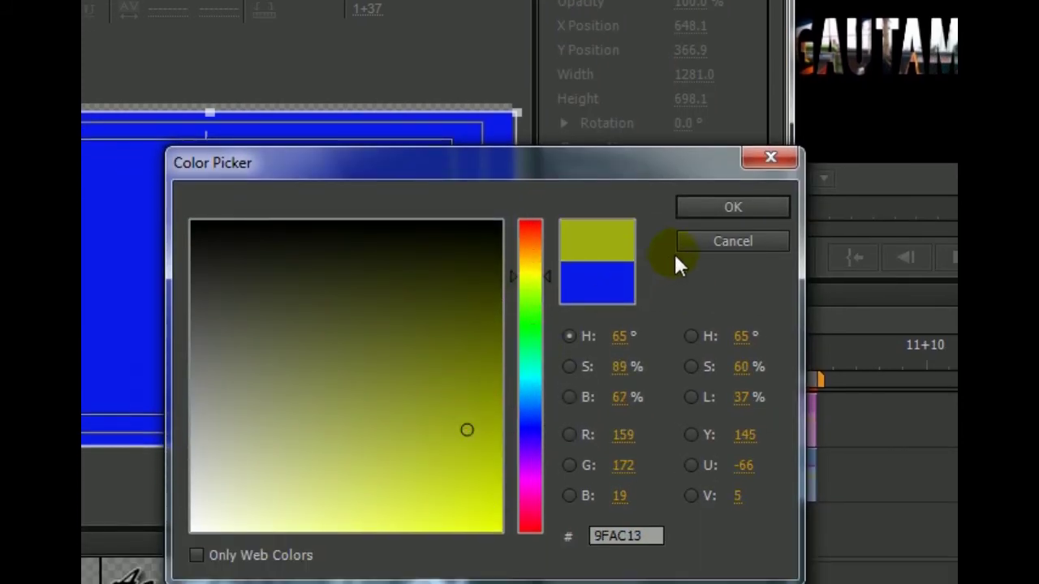
click(714, 209)
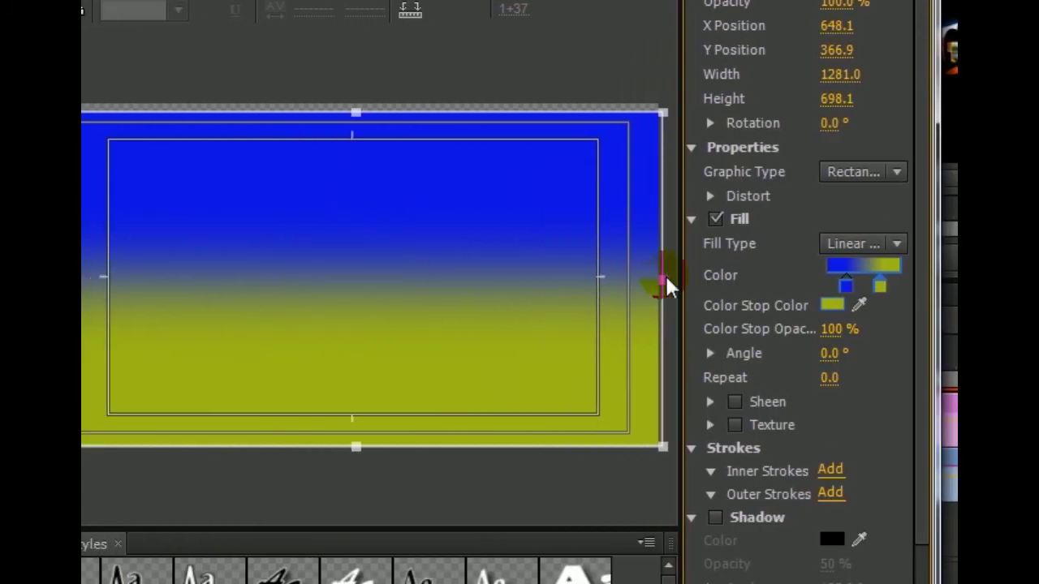
click(776, 284)
click(746, 305)
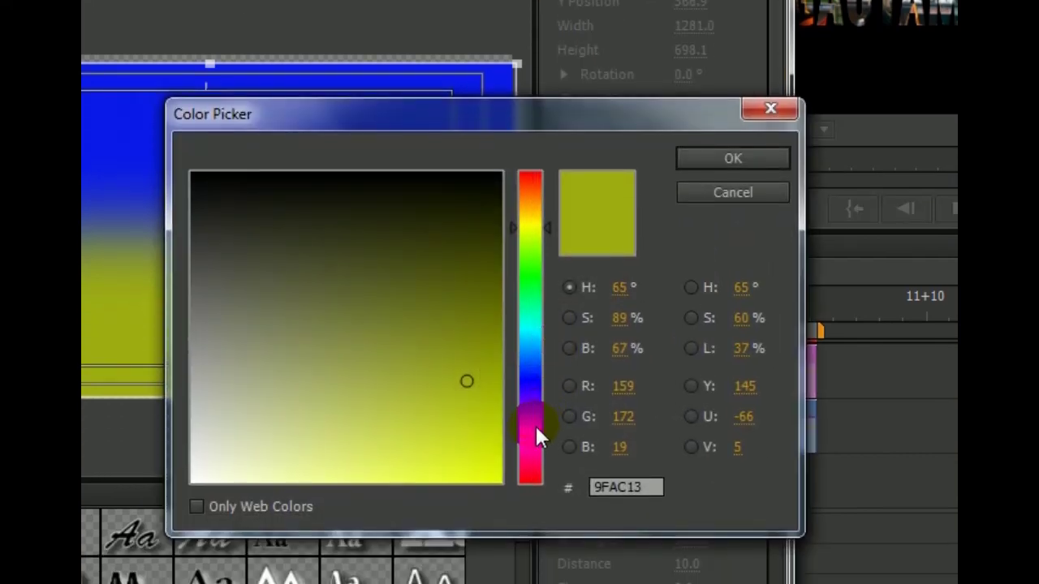
click(533, 477)
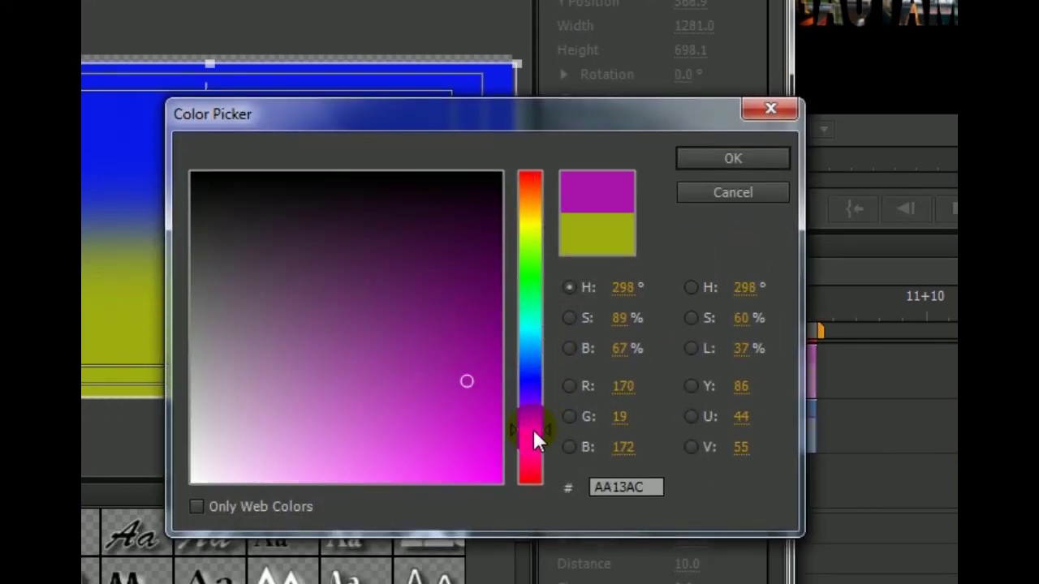
drag(473, 422, 478, 444)
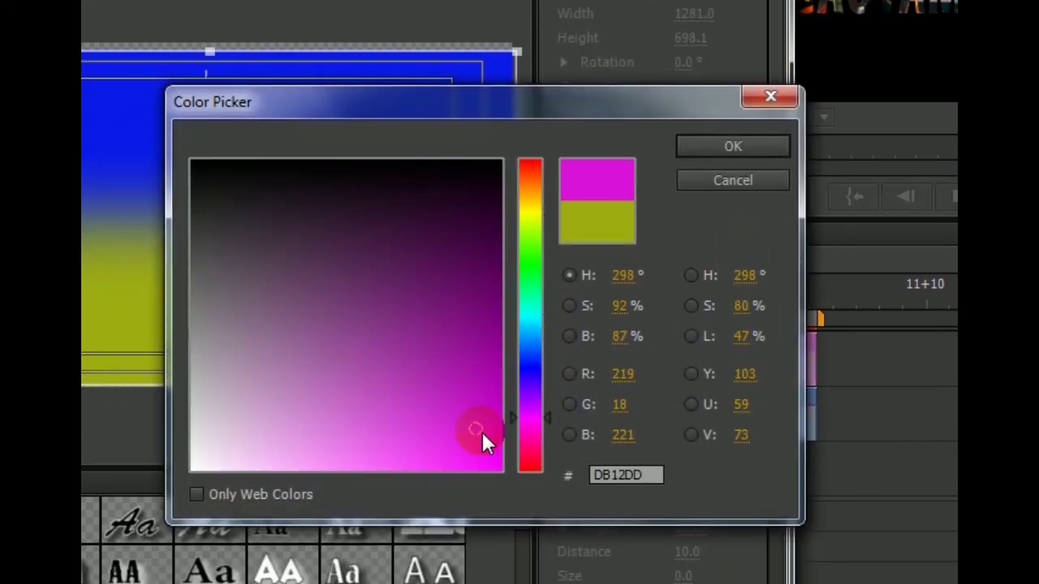
click(713, 160)
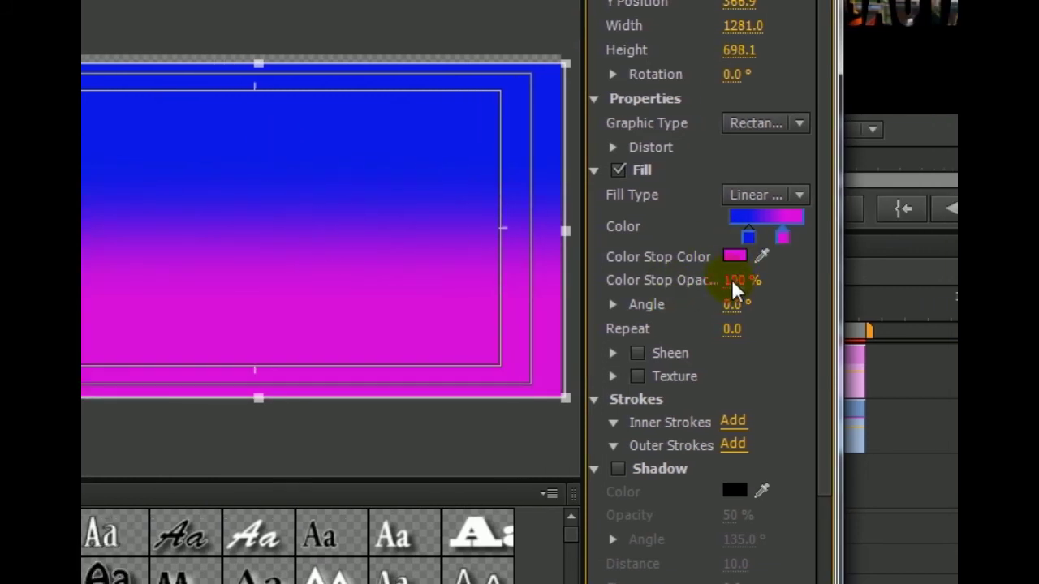
Angle the gradient to 342° and enlarge the rectangle to about 1288.6 × 710.8
drag(731, 284, 689, 286)
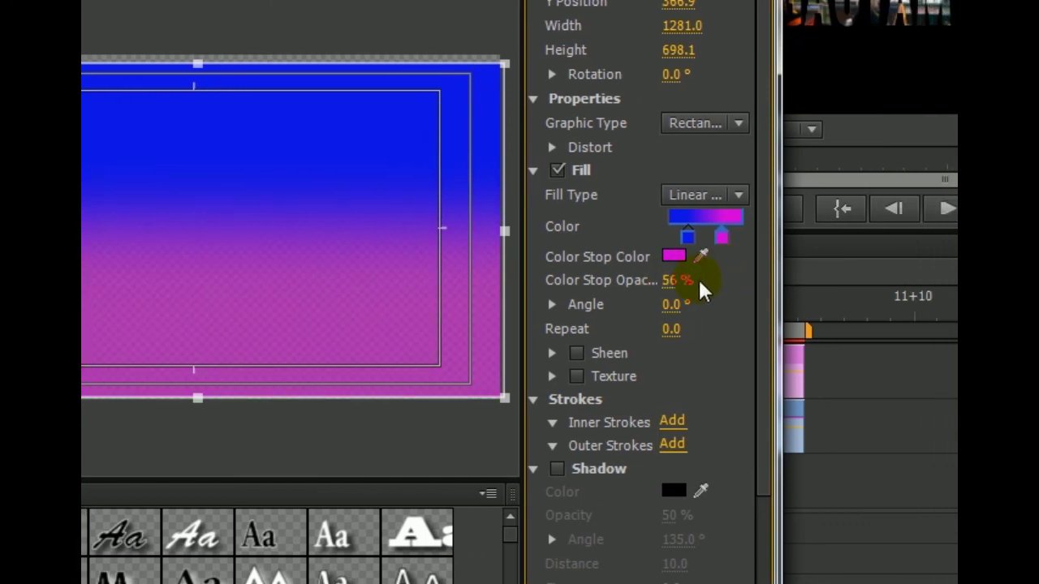
drag(686, 286, 730, 287)
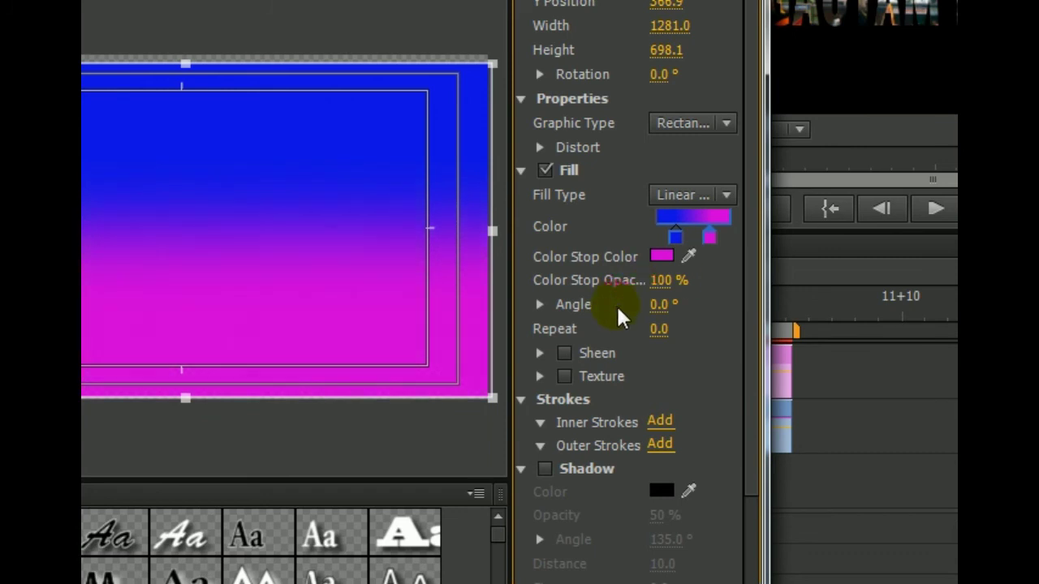
mouse_move(658, 308)
mouse_down()
mouse_move(704, 308)
mouse_move(647, 324)
mouse_up()
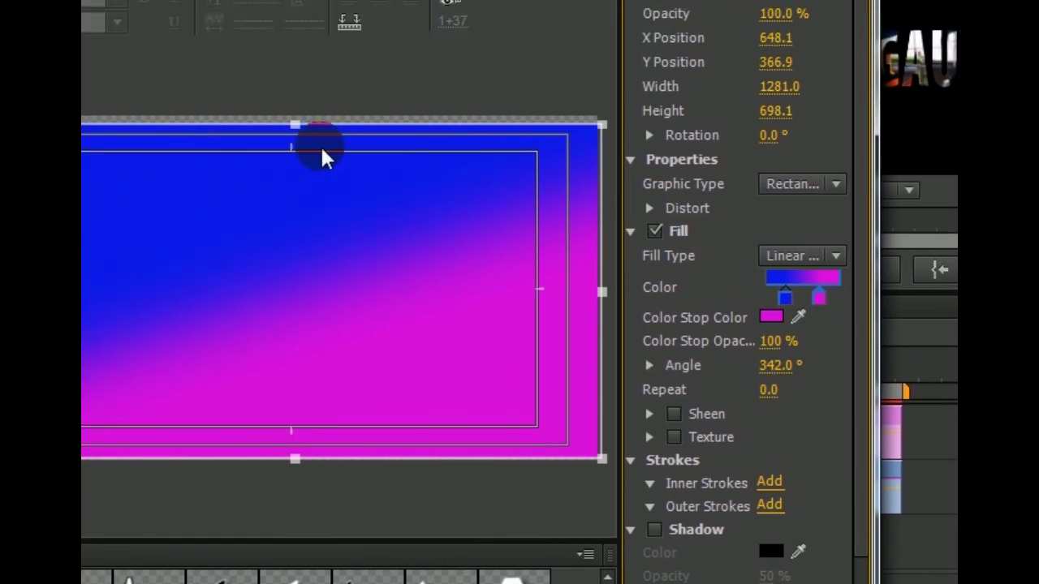
drag(311, 158, 307, 150)
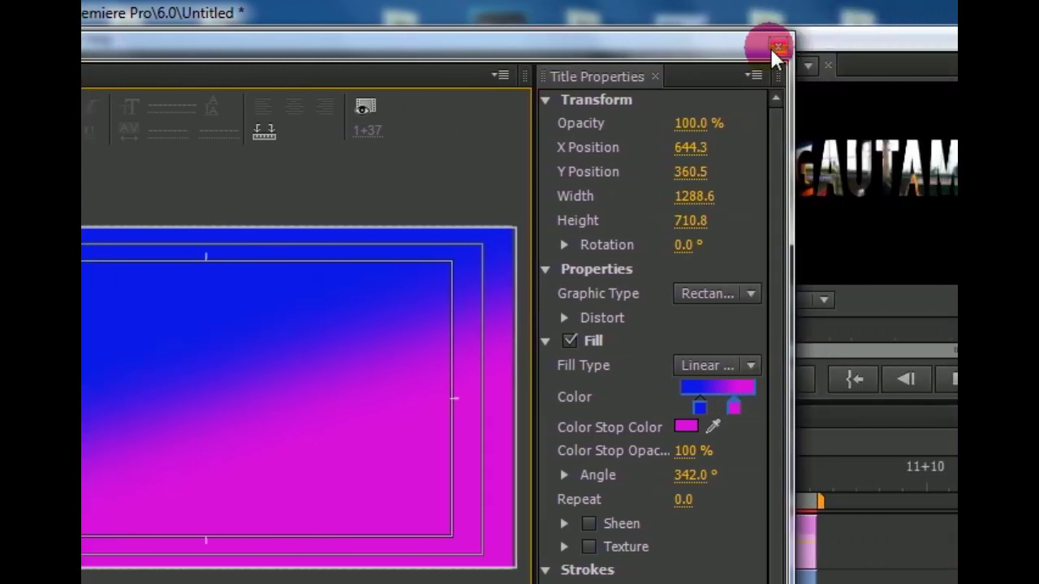
Close the Titler and view the project's four items, now including Title 02
click(728, 47)
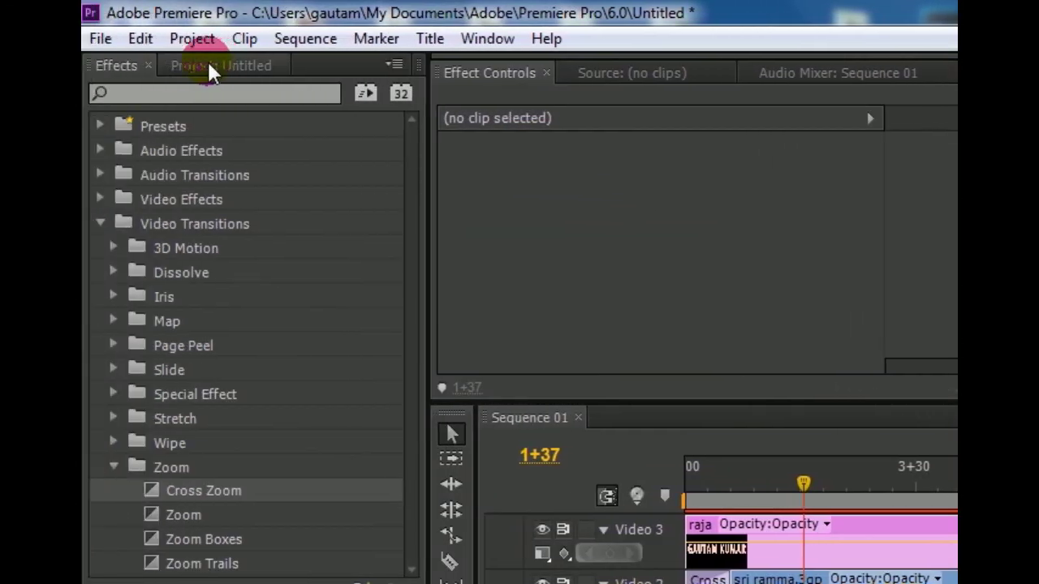
click(174, 64)
click(220, 64)
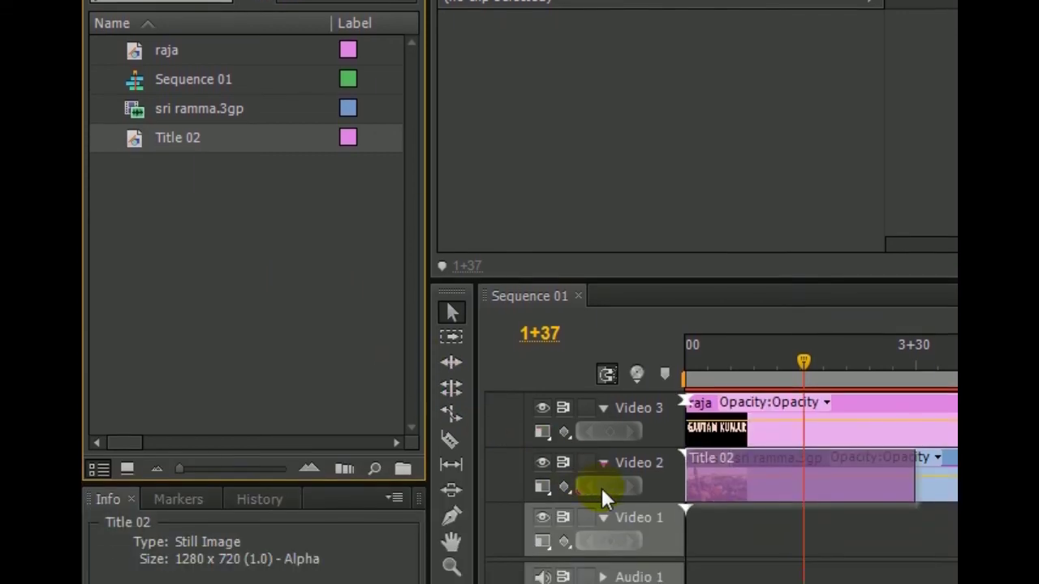
Place Title 02 on Video 1 beneath the footage and nudge it slightly later
drag(232, 326, 695, 439)
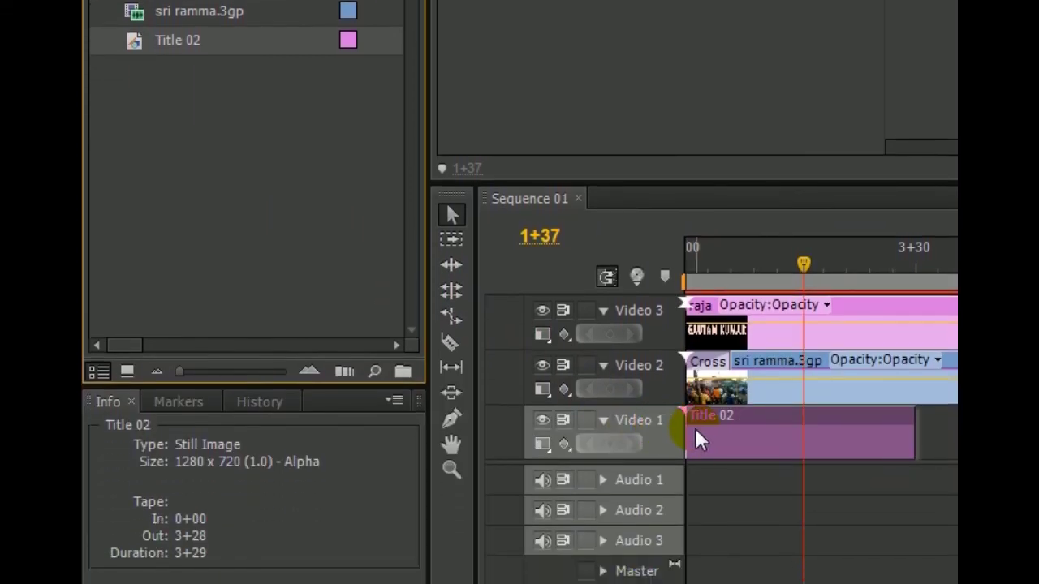
drag(695, 430, 709, 428)
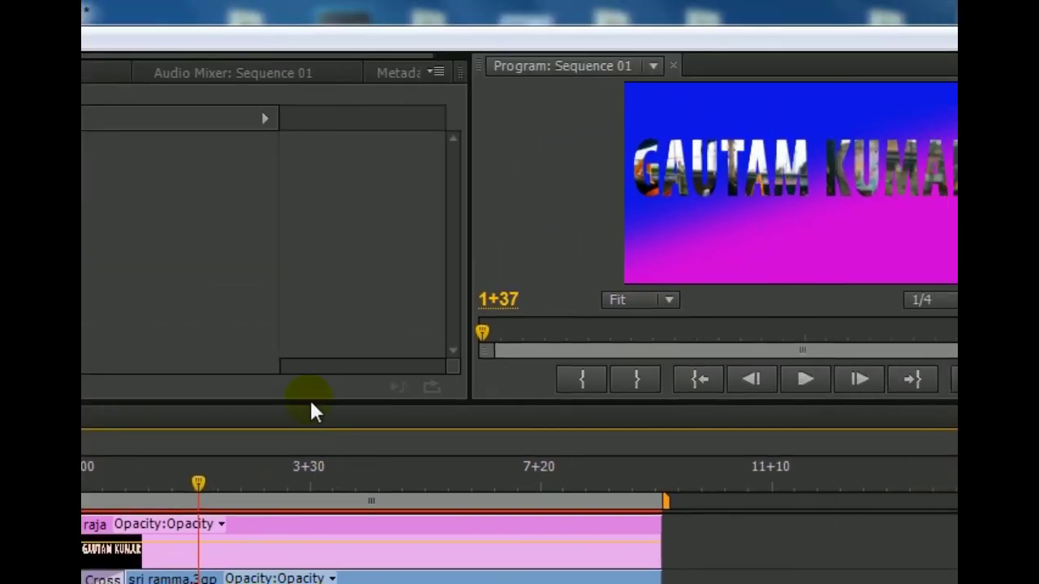
Rewind the playhead to 0+00 and preview the sequence in the Program monitor
click(302, 426)
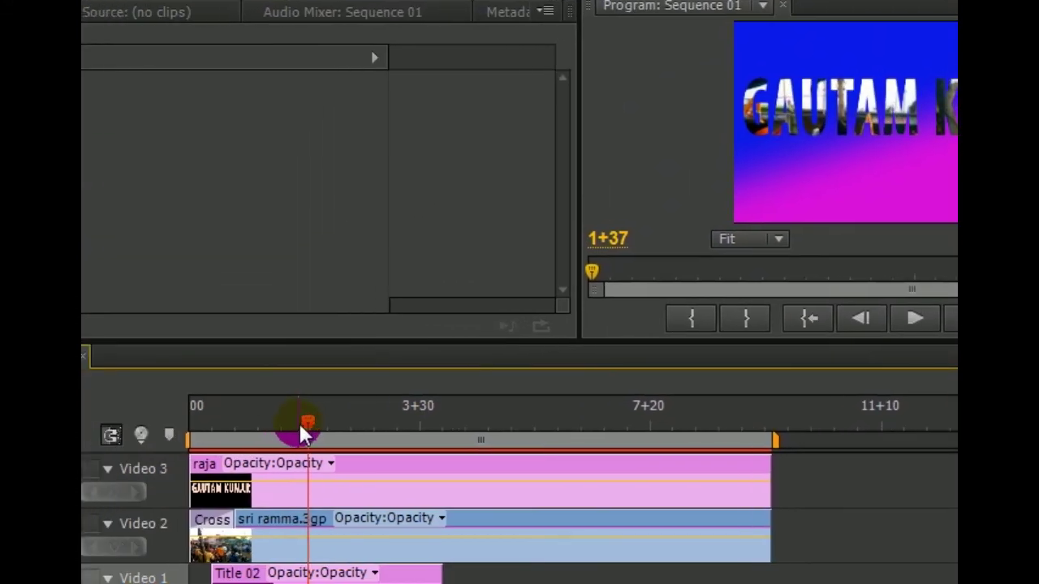
drag(296, 430, 191, 430)
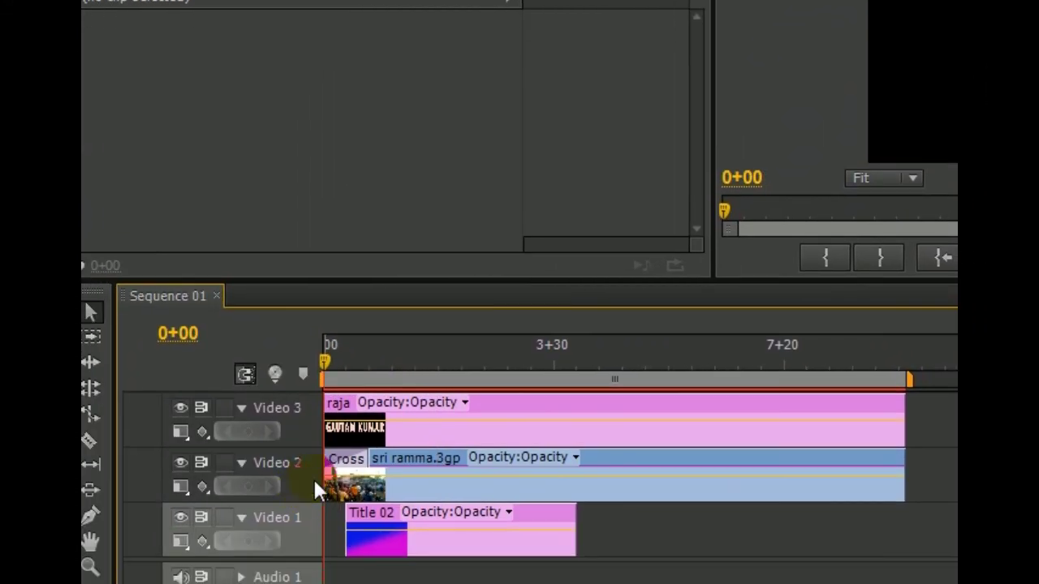
click(927, 246)
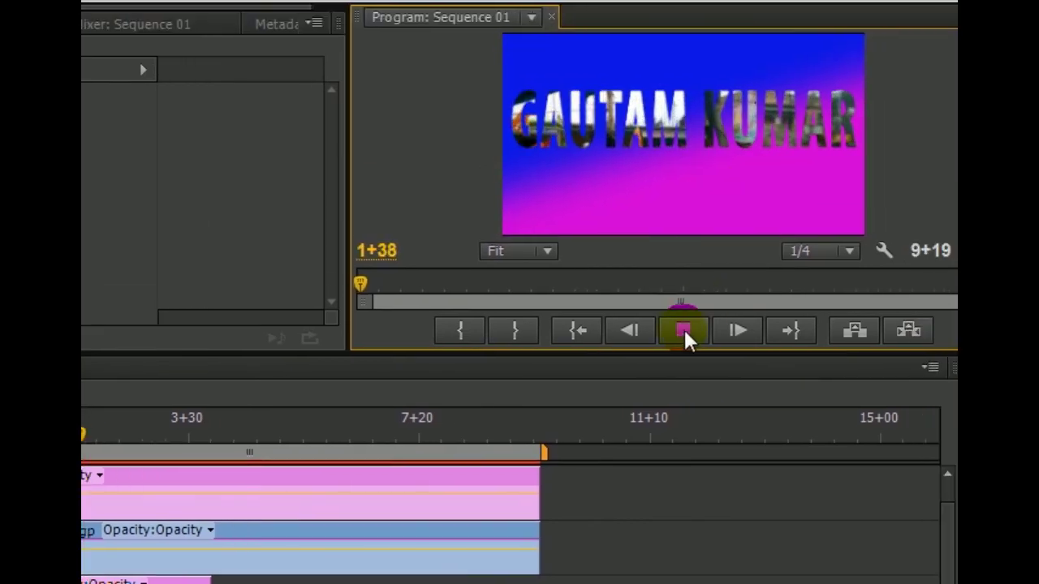
click(731, 329)
Move Title 02 about 2+12 later on Video 1, replay from the start, and scrub back to 2+14
drag(122, 578, 250, 582)
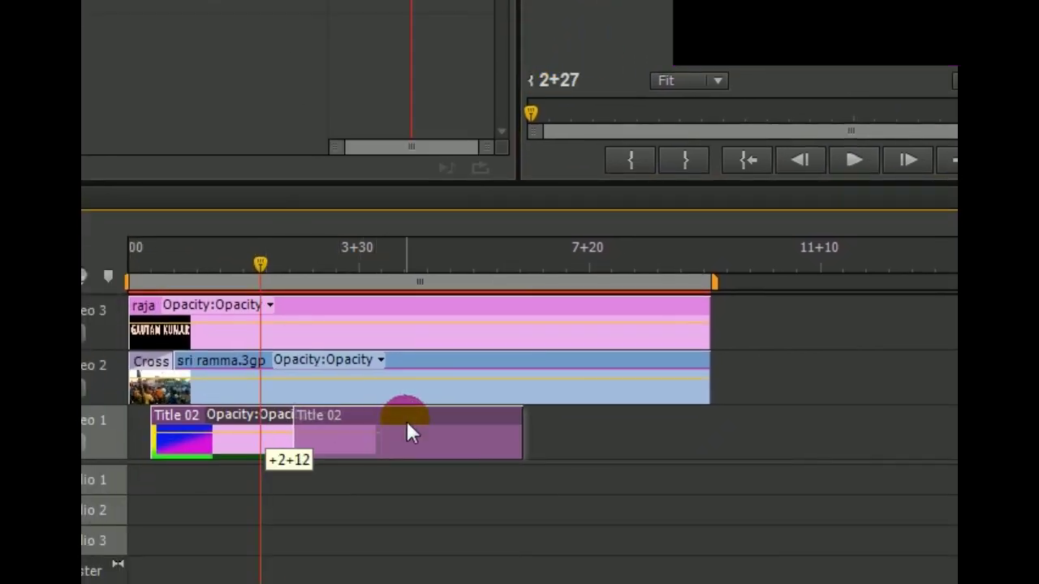
drag(297, 266, 167, 265)
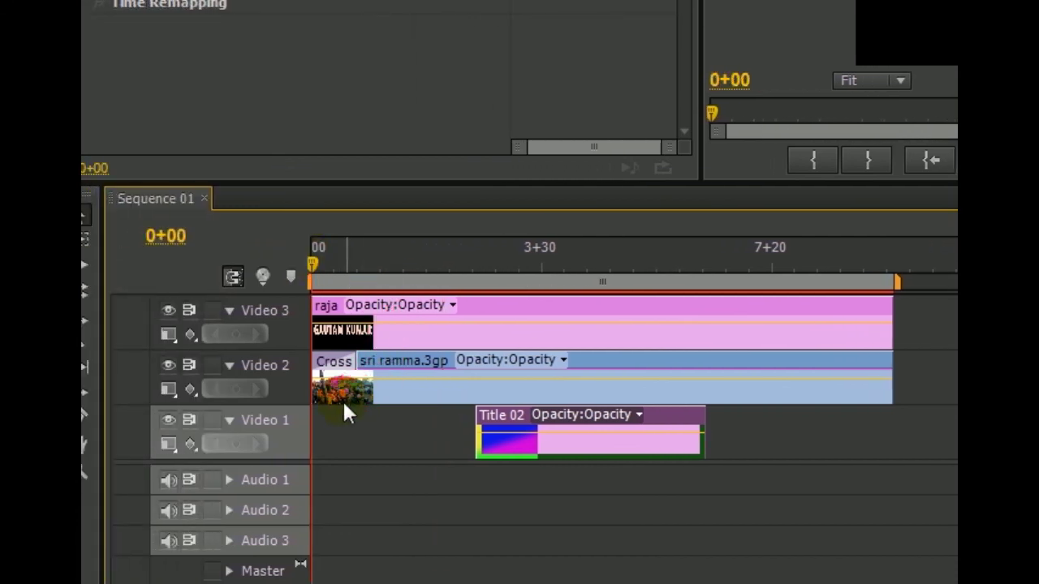
click(900, 155)
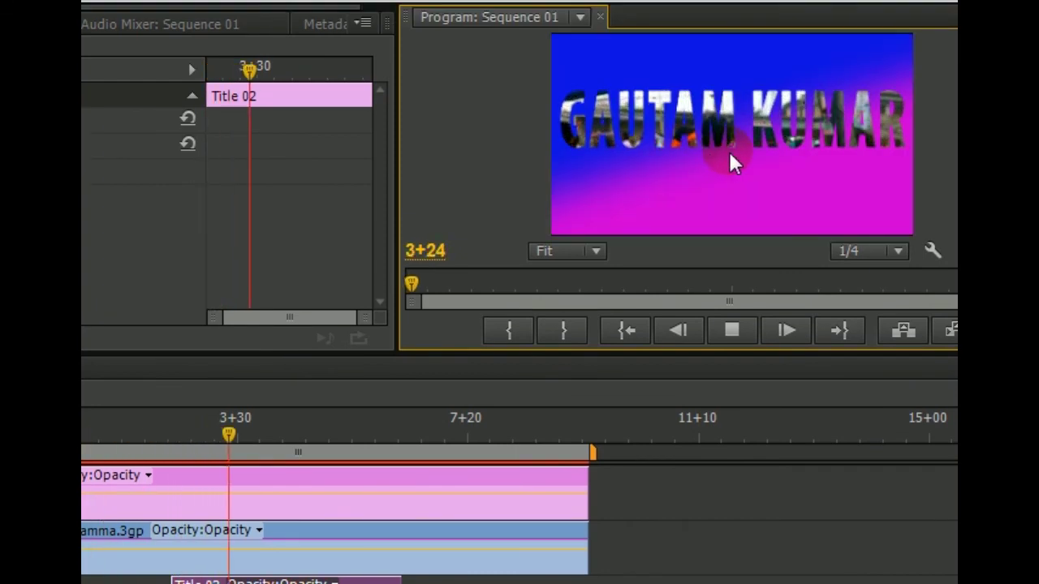
click(731, 330)
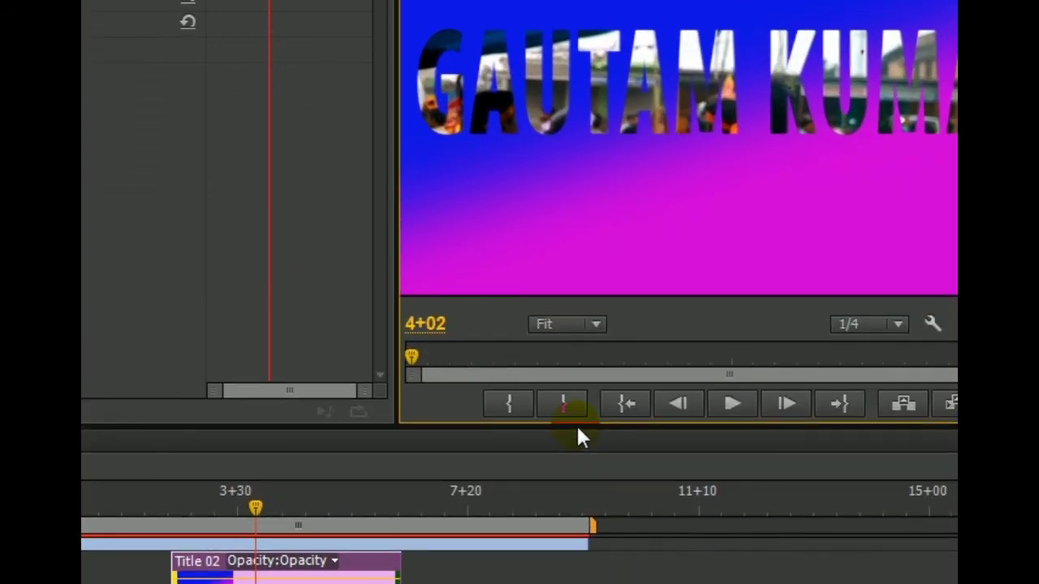
mouse_move(302, 470)
mouse_down()
mouse_move(203, 431)
mouse_move(92, 426)
mouse_up()
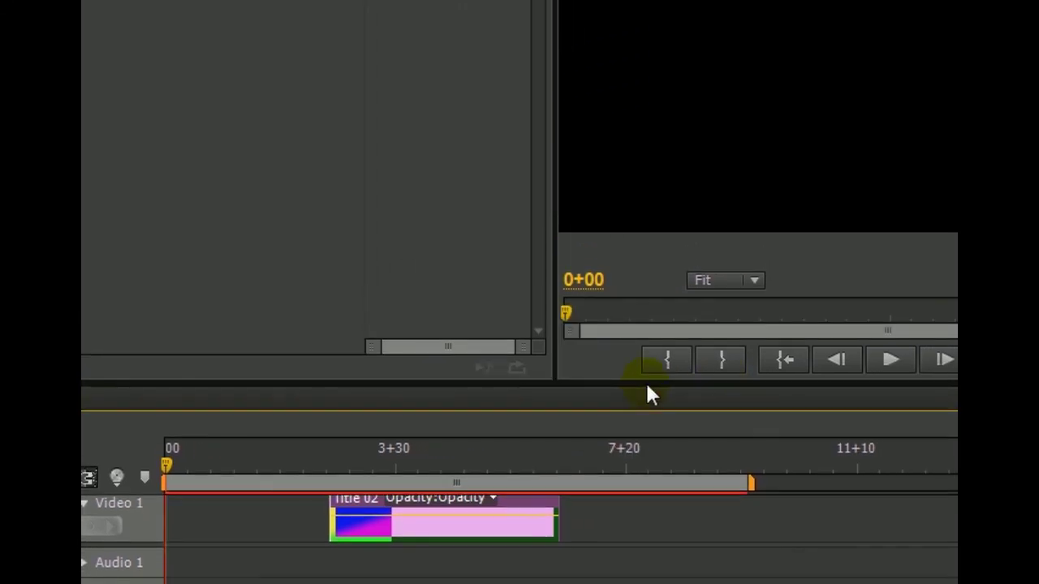
click(728, 432)
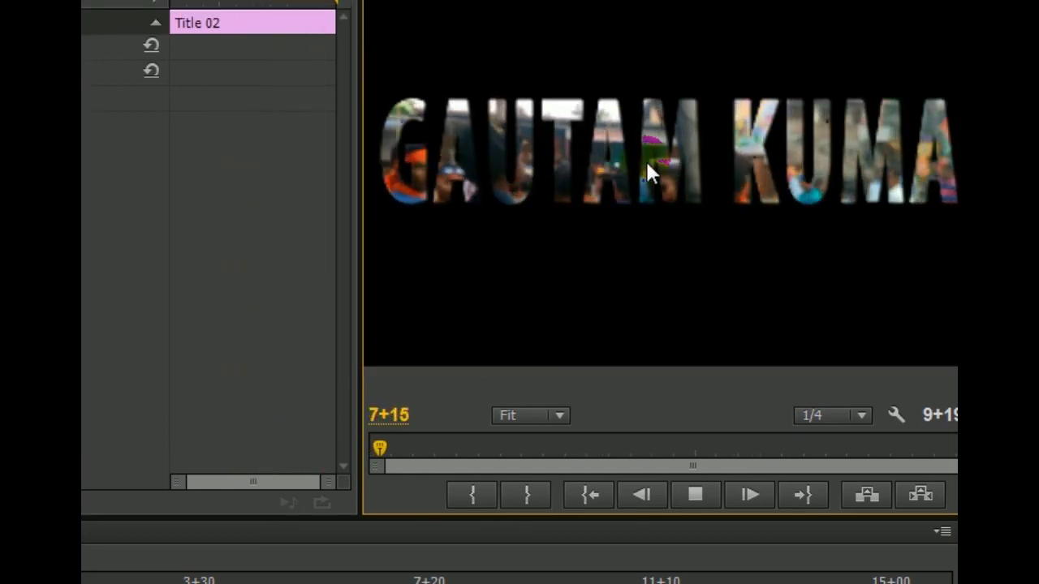
click(695, 494)
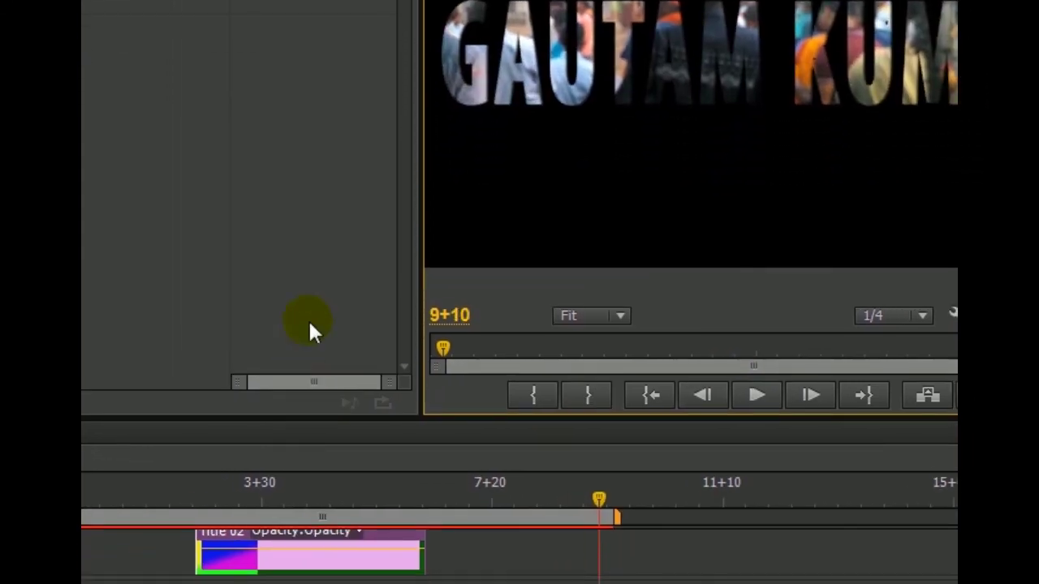
click(308, 235)
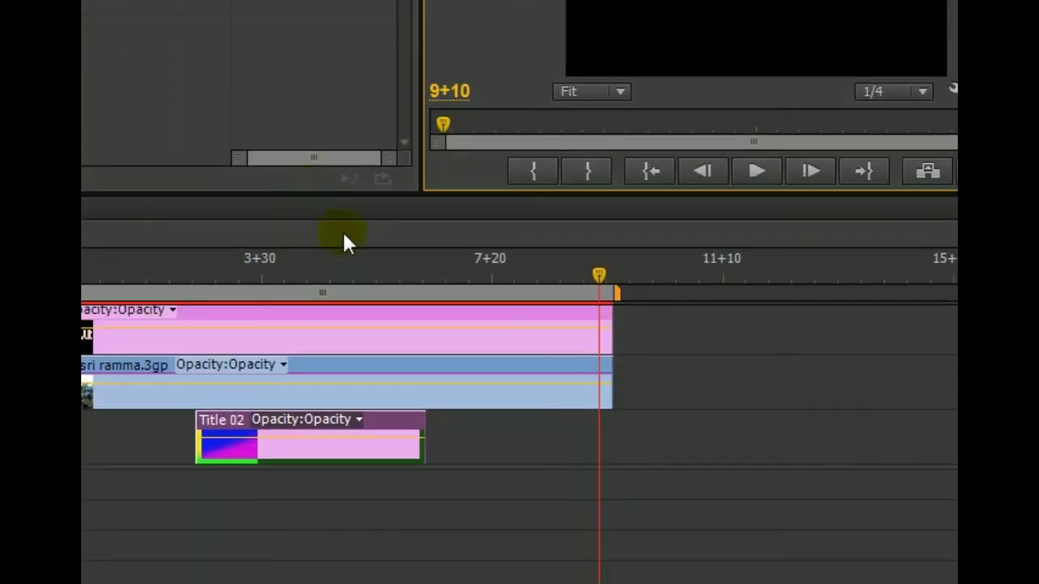
mouse_move(597, 276)
mouse_down()
mouse_move(230, 268)
mouse_move(221, 258)
mouse_up()
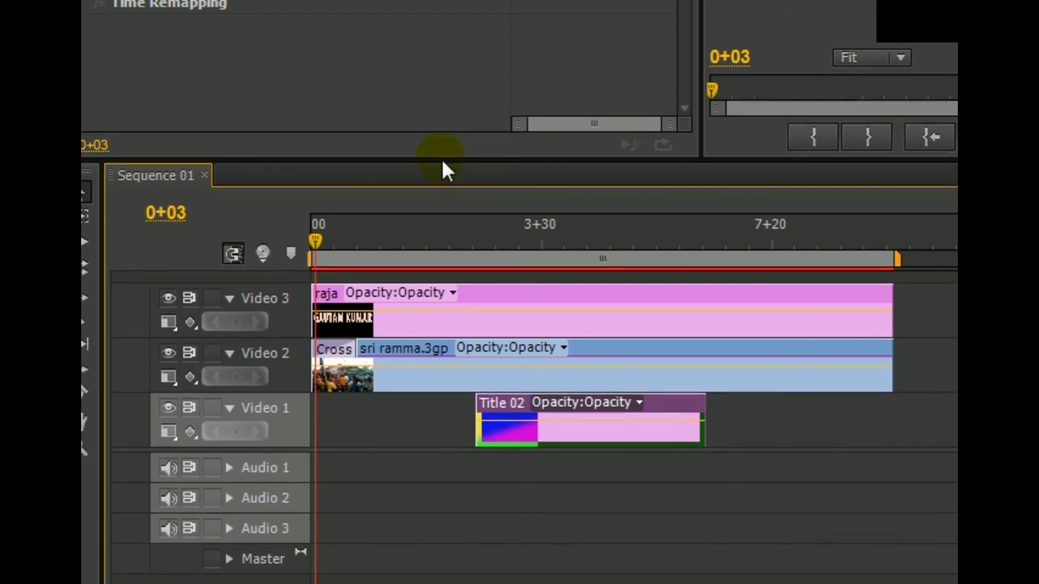
click(422, 257)
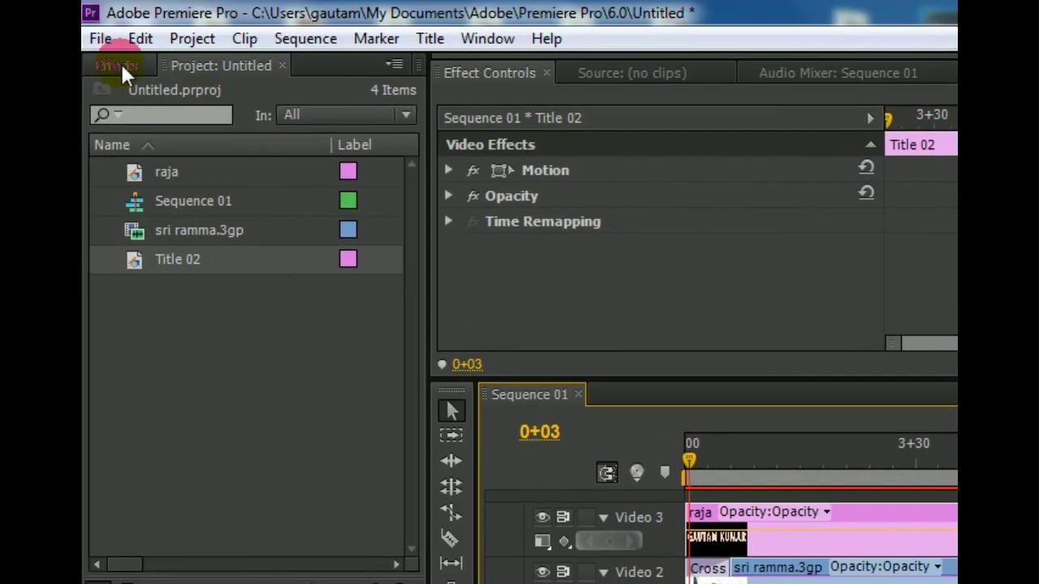
In the Effects panel, expand Video Effects and list the Keying effects
click(118, 66)
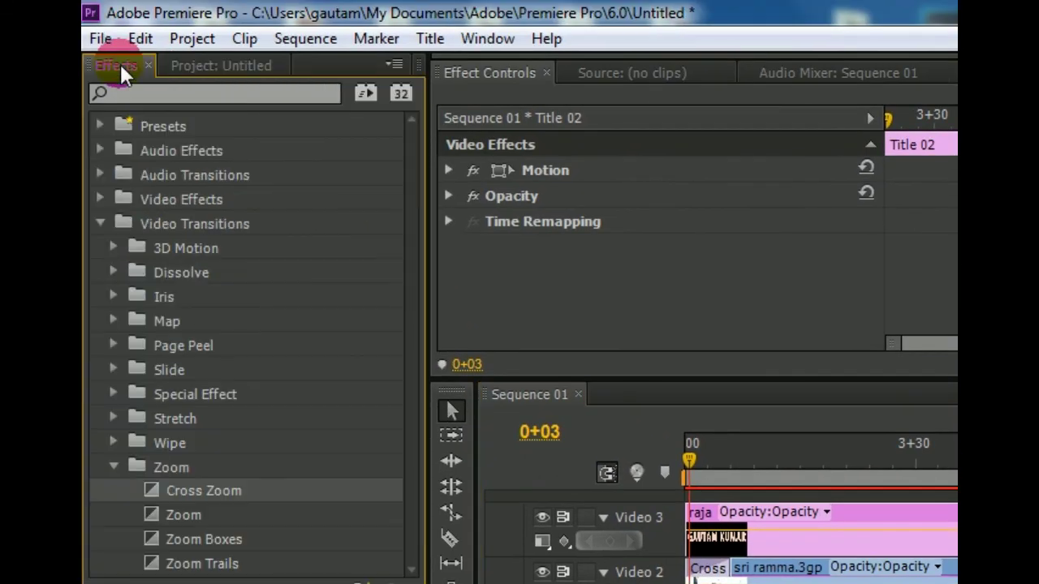
click(99, 224)
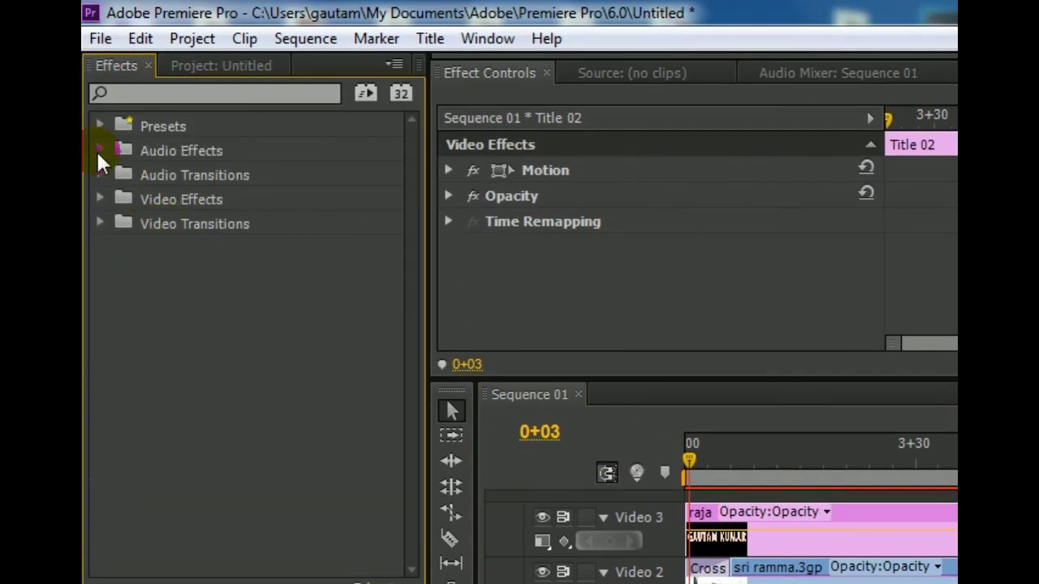
click(99, 200)
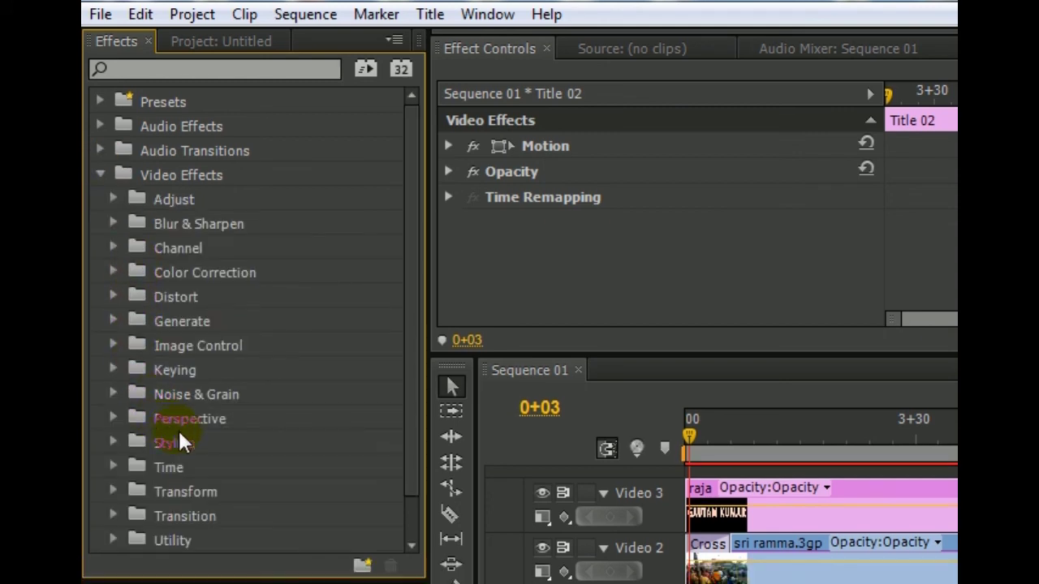
scroll(410, 336, down, 2)
scroll(408, 349, down, 1)
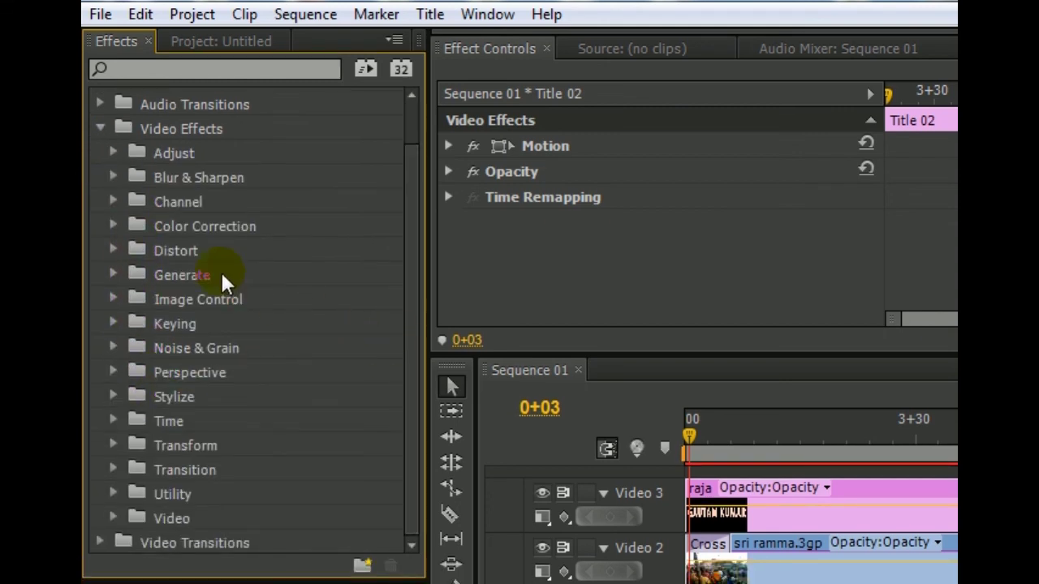
click(99, 130)
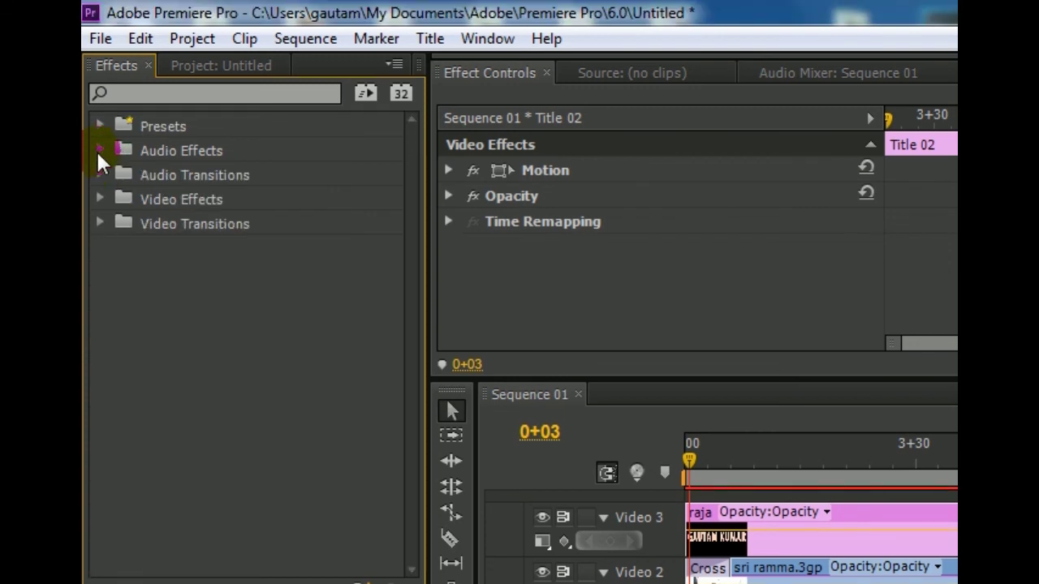
click(107, 202)
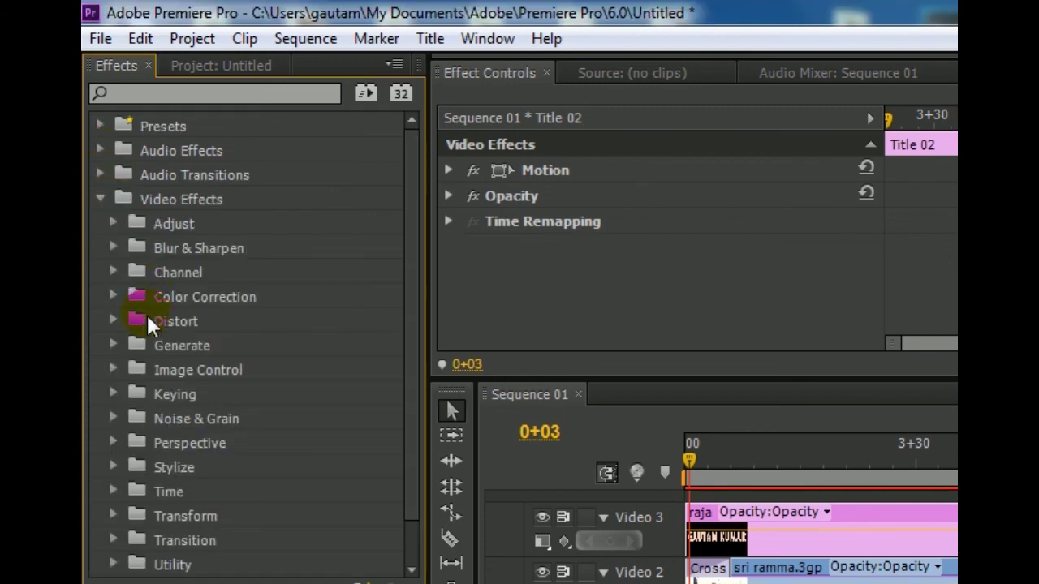
click(135, 396)
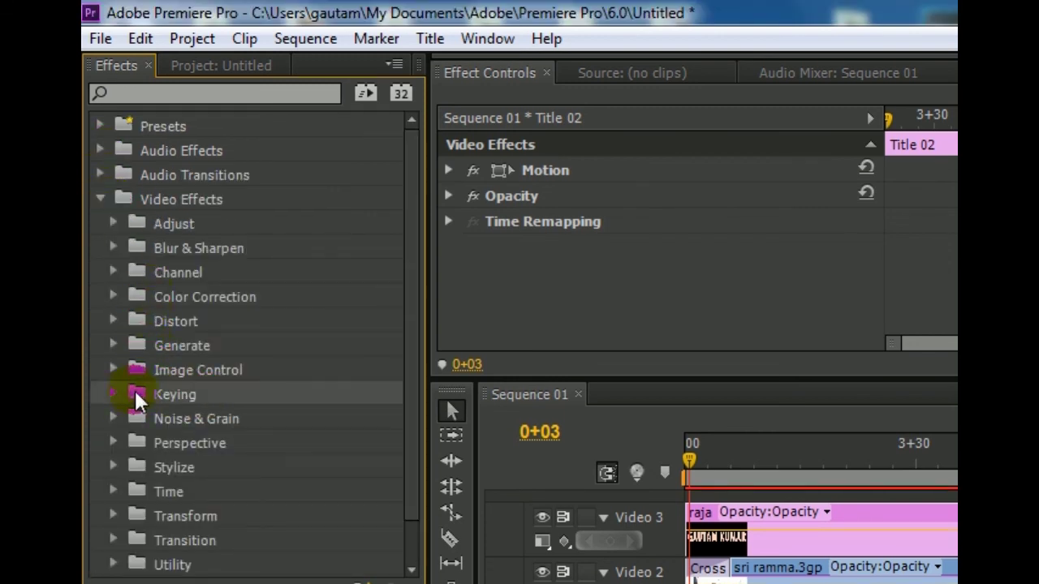
click(116, 396)
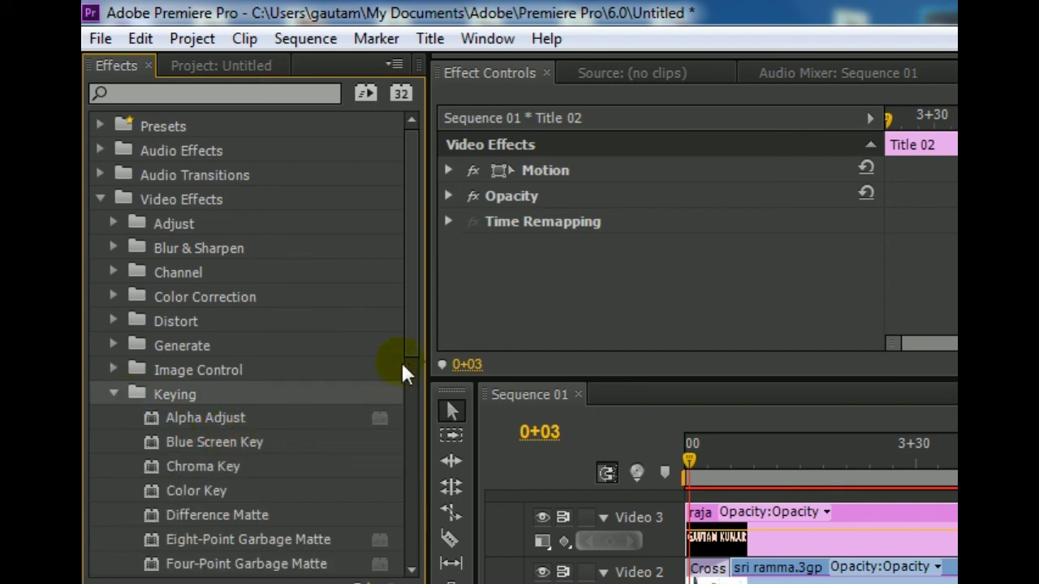
mouse_move(406, 371)
mouse_down()
mouse_move(407, 450)
mouse_move(403, 434)
mouse_up()
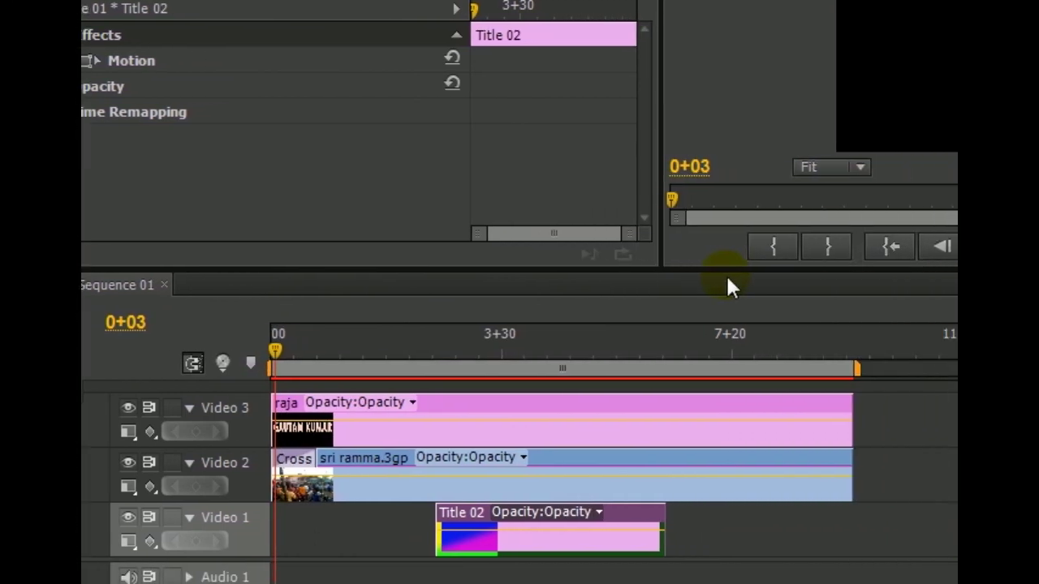
Make the preview panels taller, play the sequence, then replay it from the start
click(721, 263)
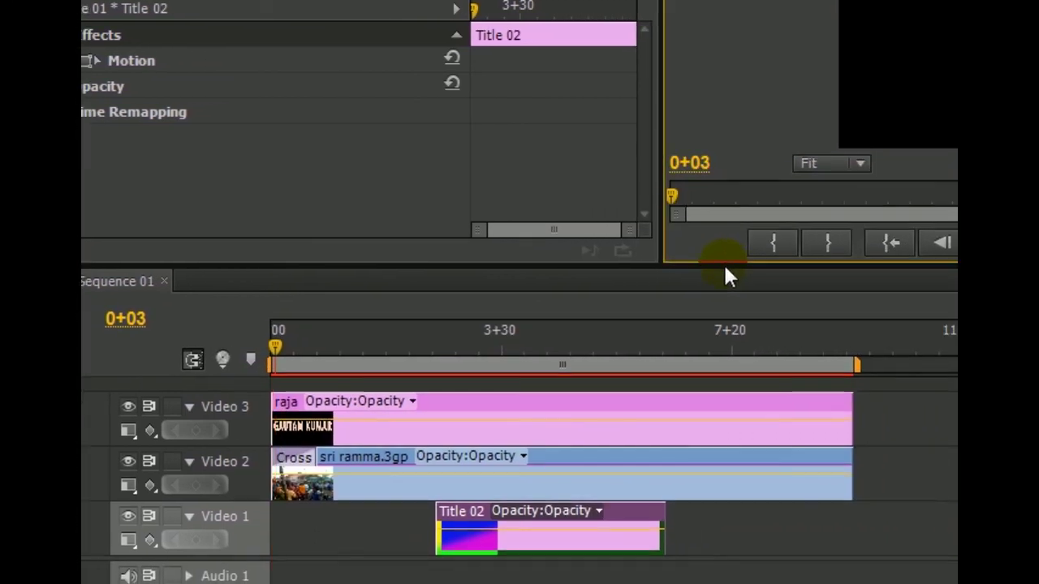
drag(729, 269, 736, 427)
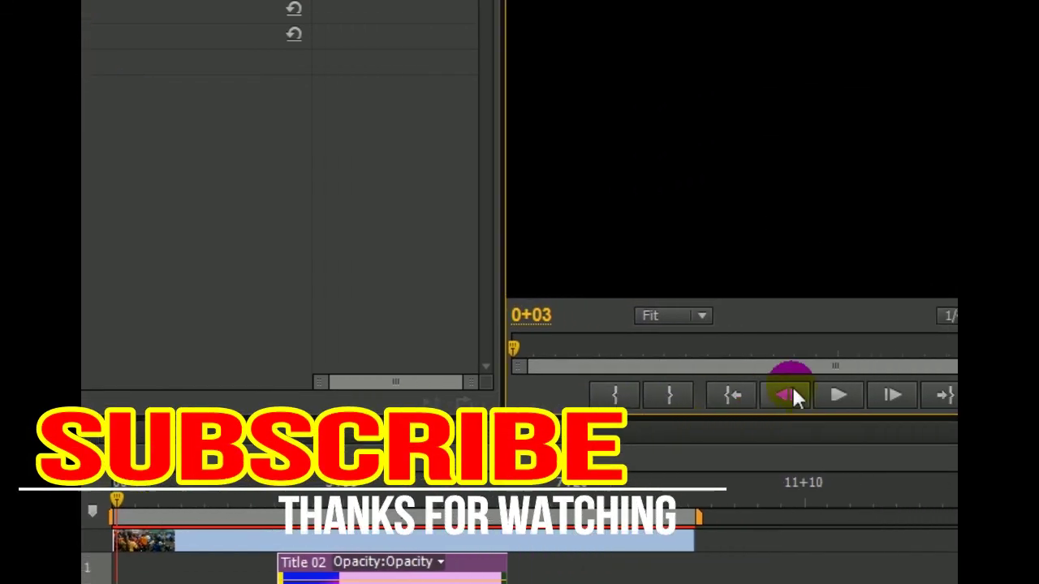
click(924, 395)
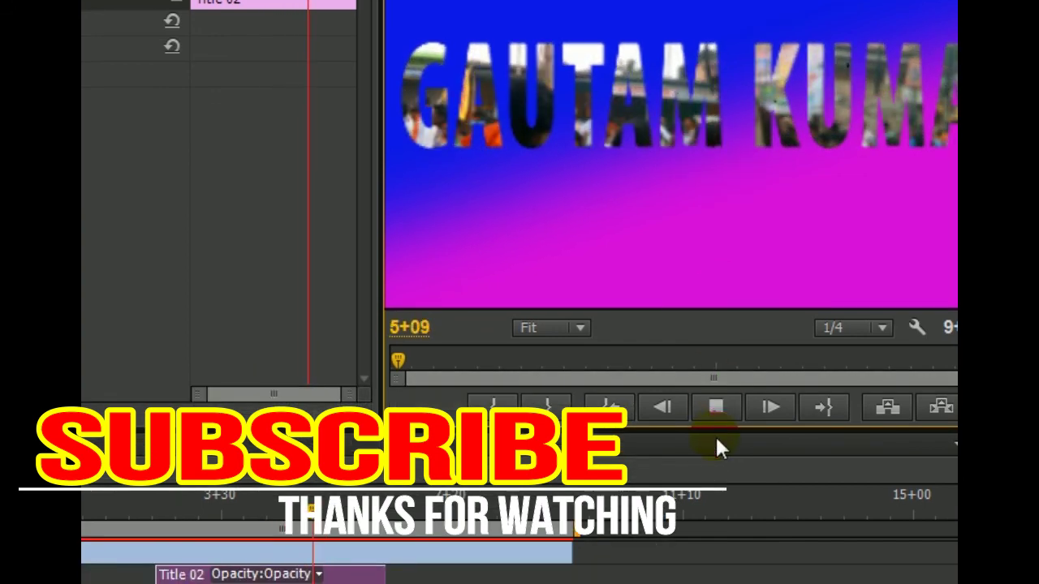
click(715, 431)
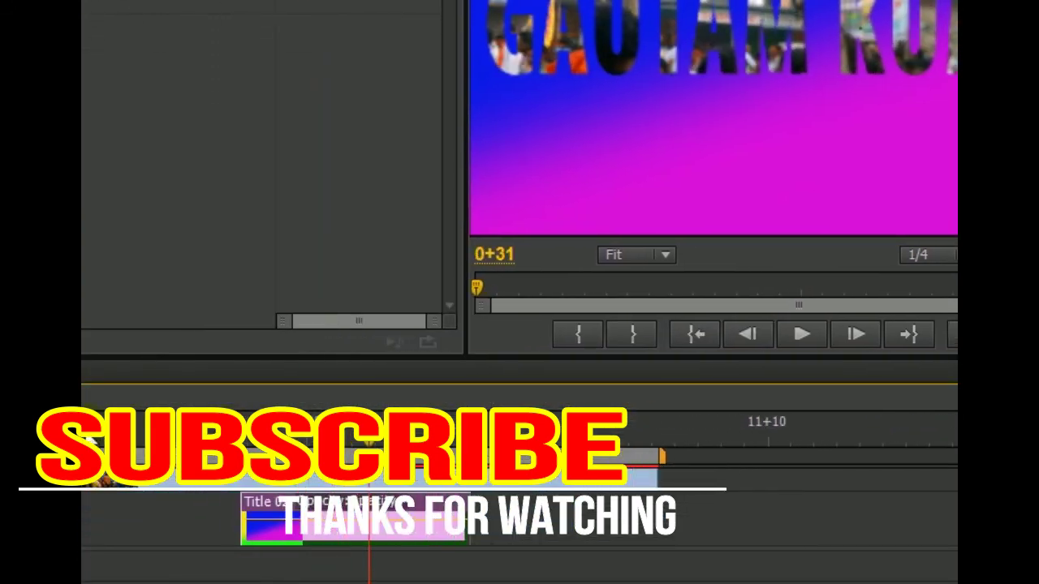
key(Home)
click(740, 329)
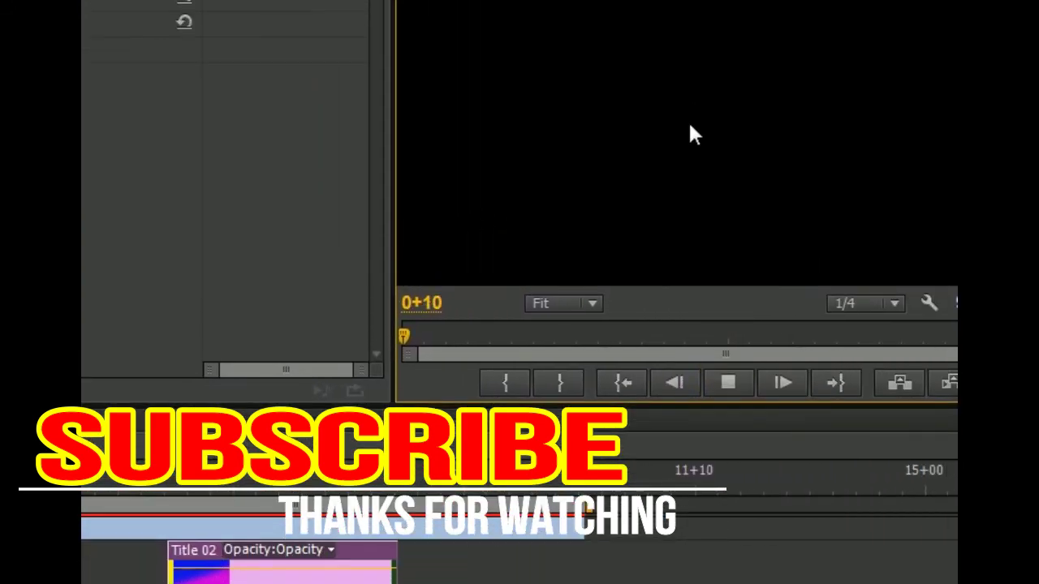